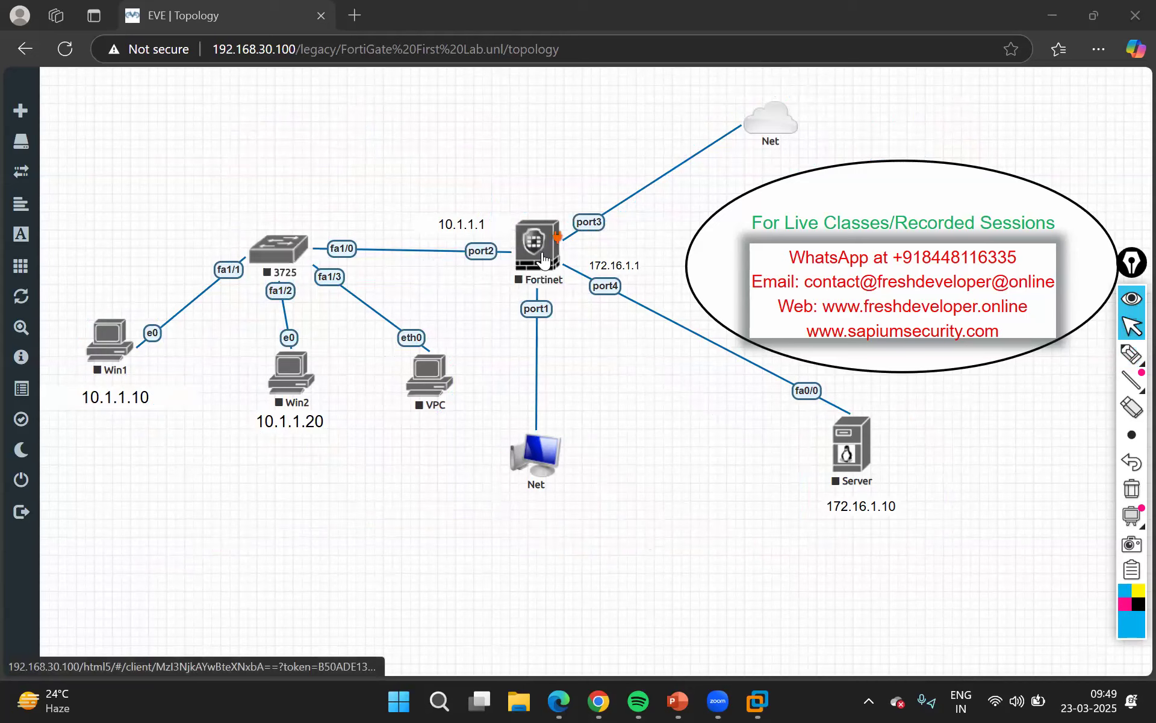
# Start the Fortinet firewall node in the topology and open its console
pyautogui.rightClick(548, 258)
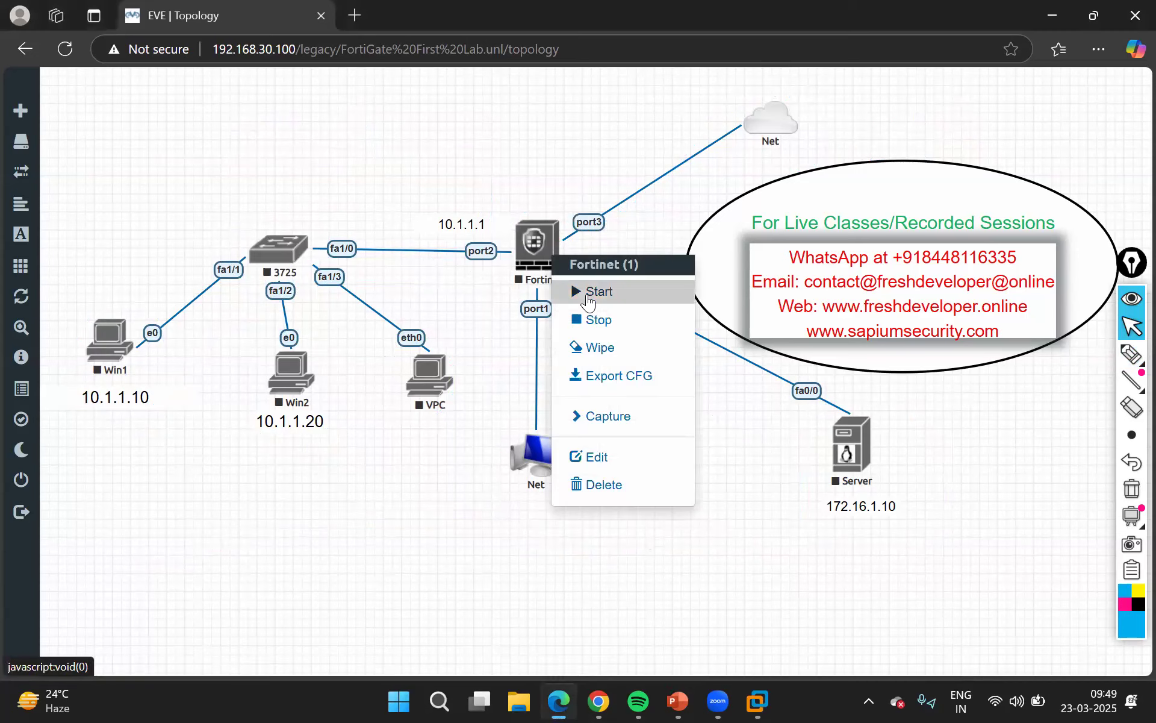
pyautogui.click(587, 294)
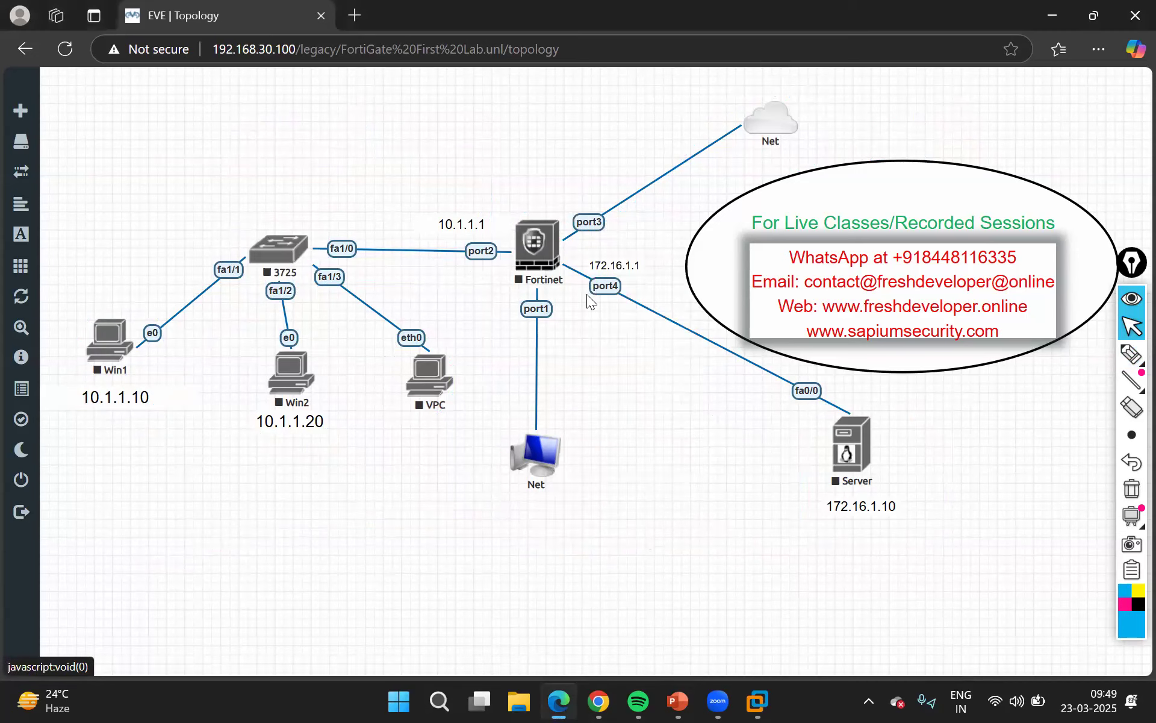
pyautogui.click(537, 238)
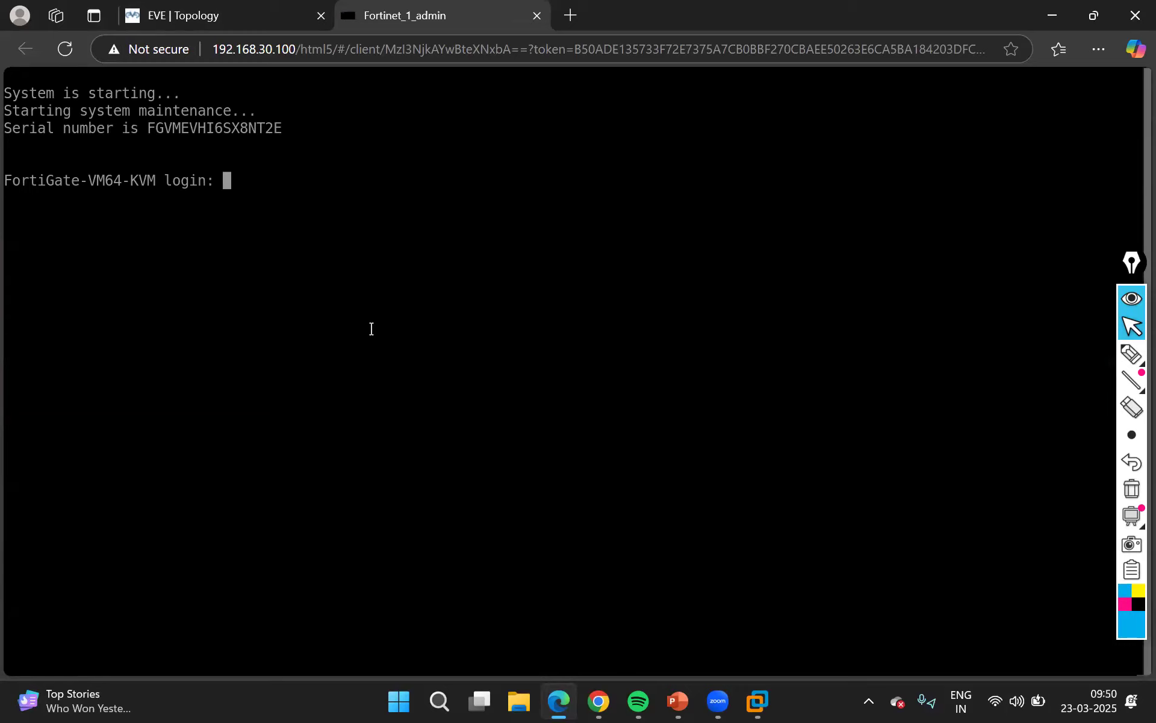
# Log in to the FortiGate console as admin with the account password
pyautogui.write('admin')
pyautogui.press('Return')
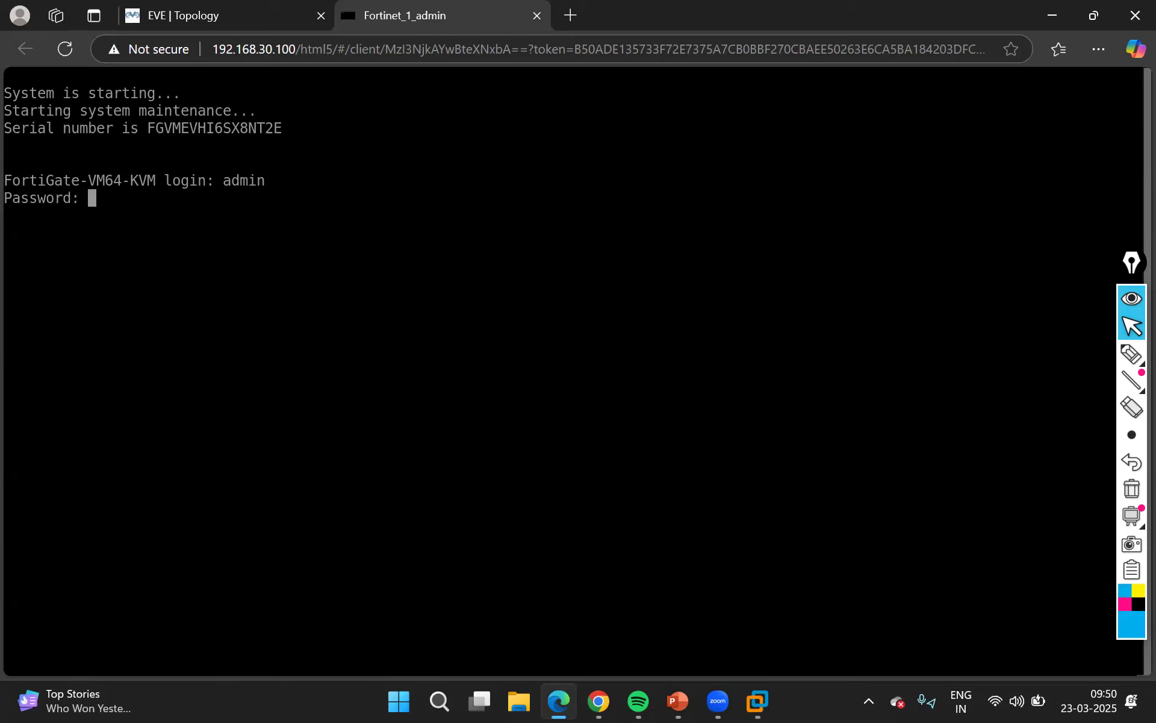
pyautogui.press('Return')
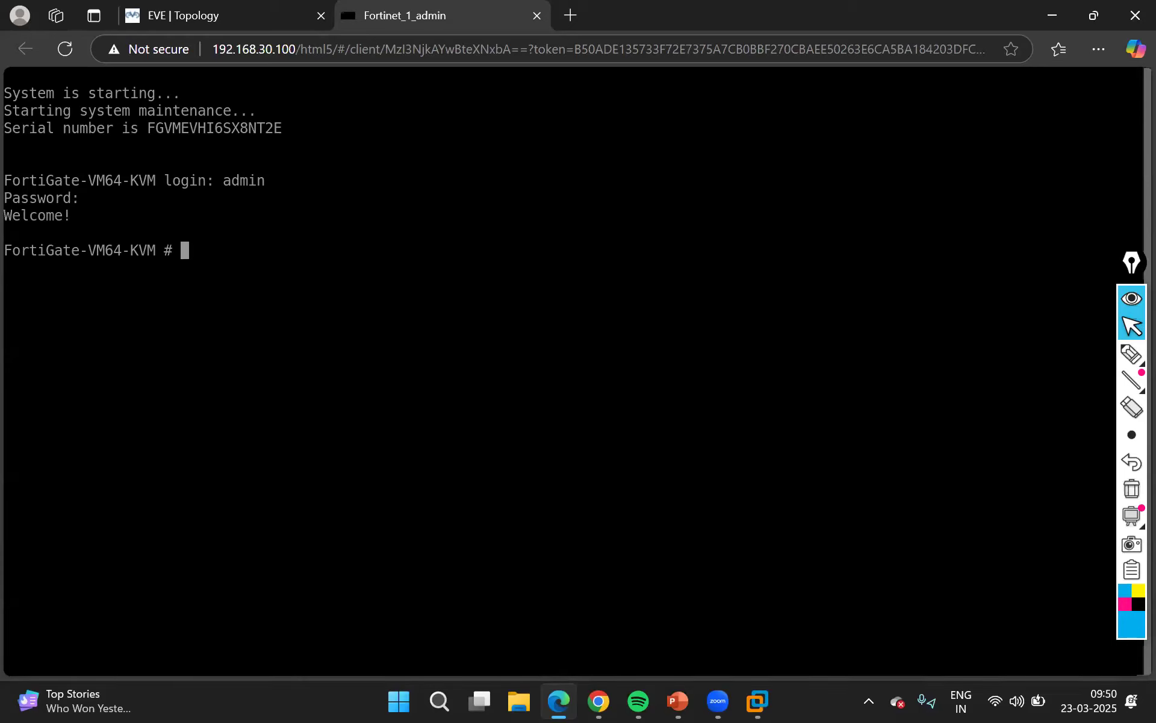
# Run "show system interface port1" and highlight the port's IP address in the output
pyautogui.write('show system int')
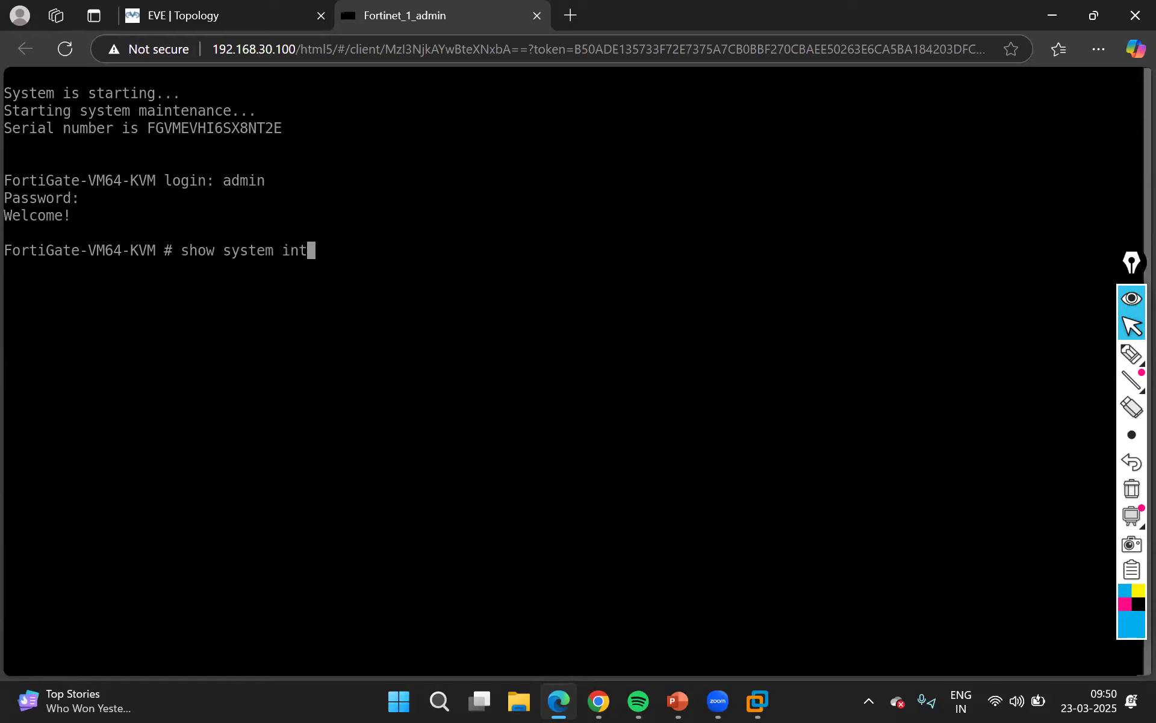
pyautogui.write('erface port1')
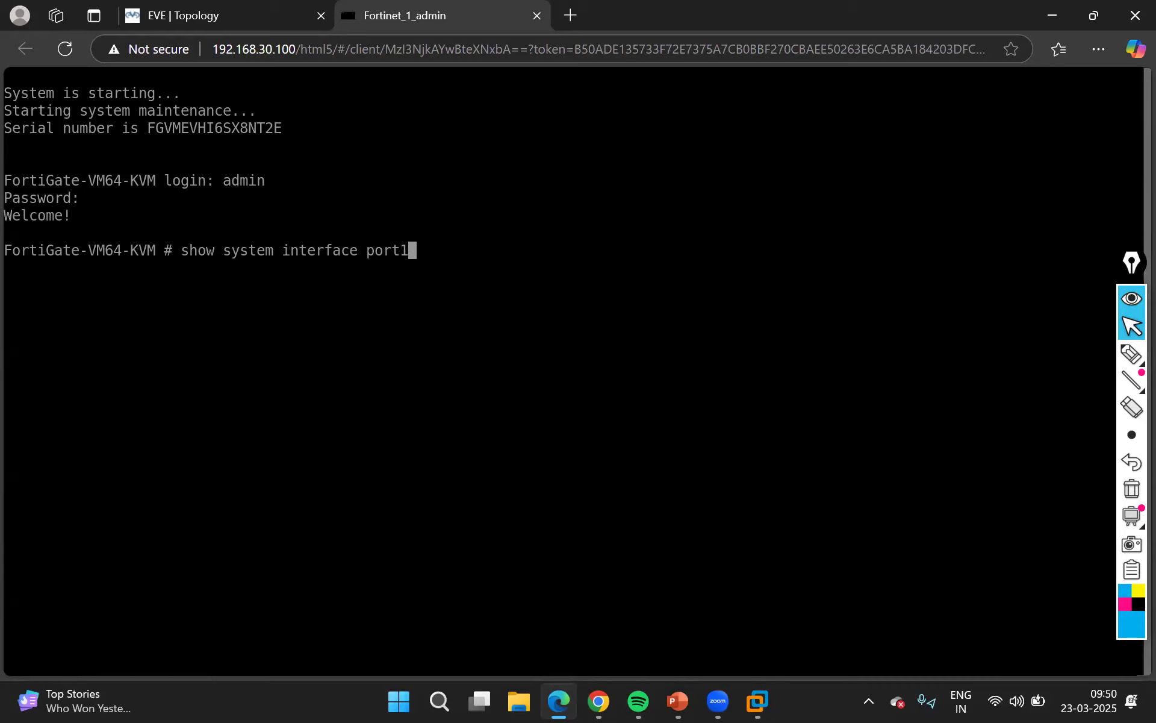
pyautogui.press('Return')
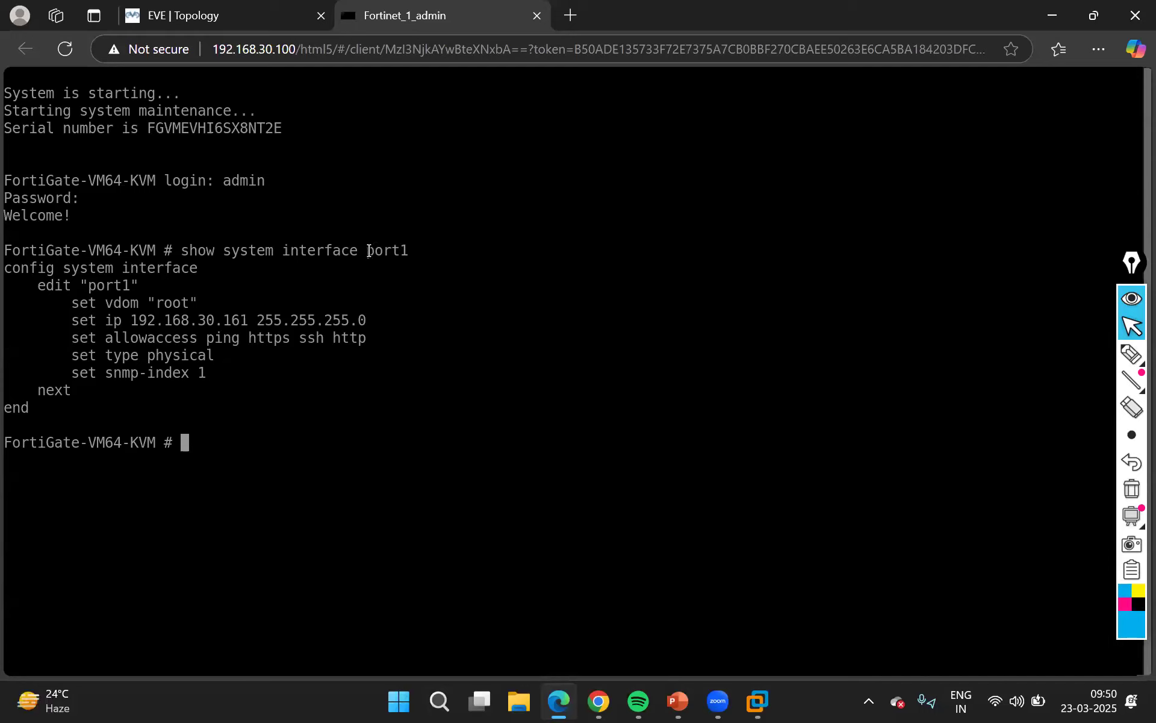
pyautogui.moveTo(369, 250); pyautogui.dragTo(417, 253)
pyautogui.moveTo(130, 320); pyautogui.dragTo(246, 322)
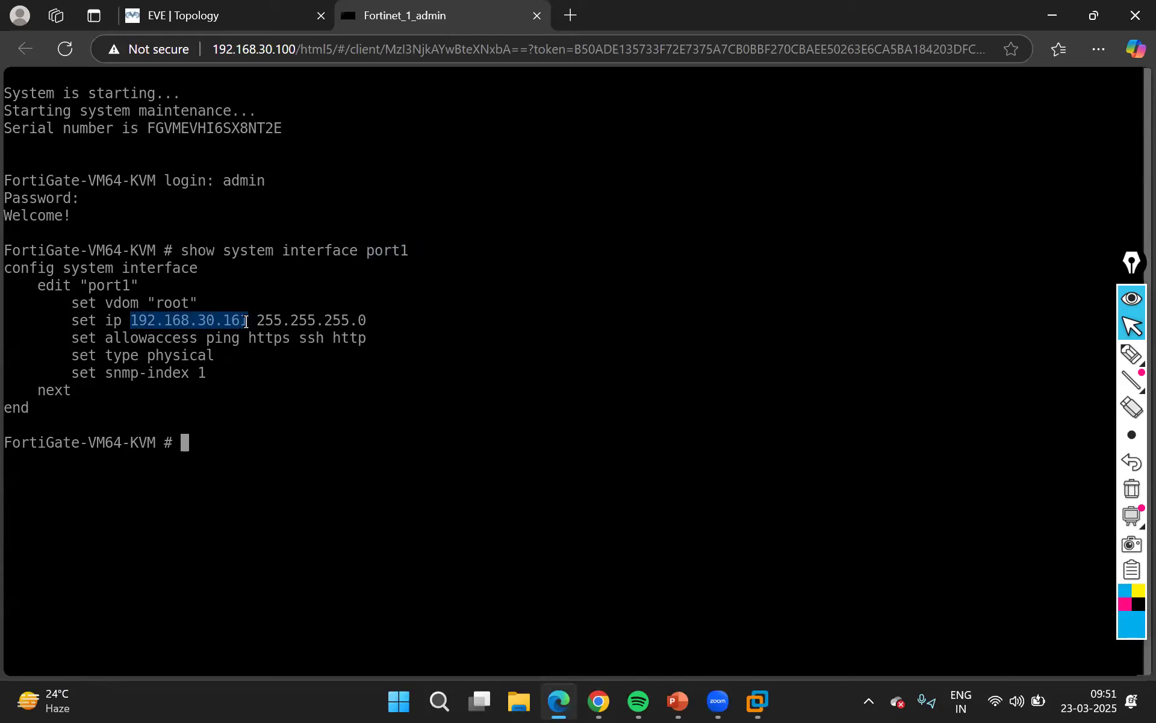
# Open the FortiGate web interface at 192.168.30.161 in a new browser tab
pyautogui.click(571, 16)
pyautogui.write('192.168')
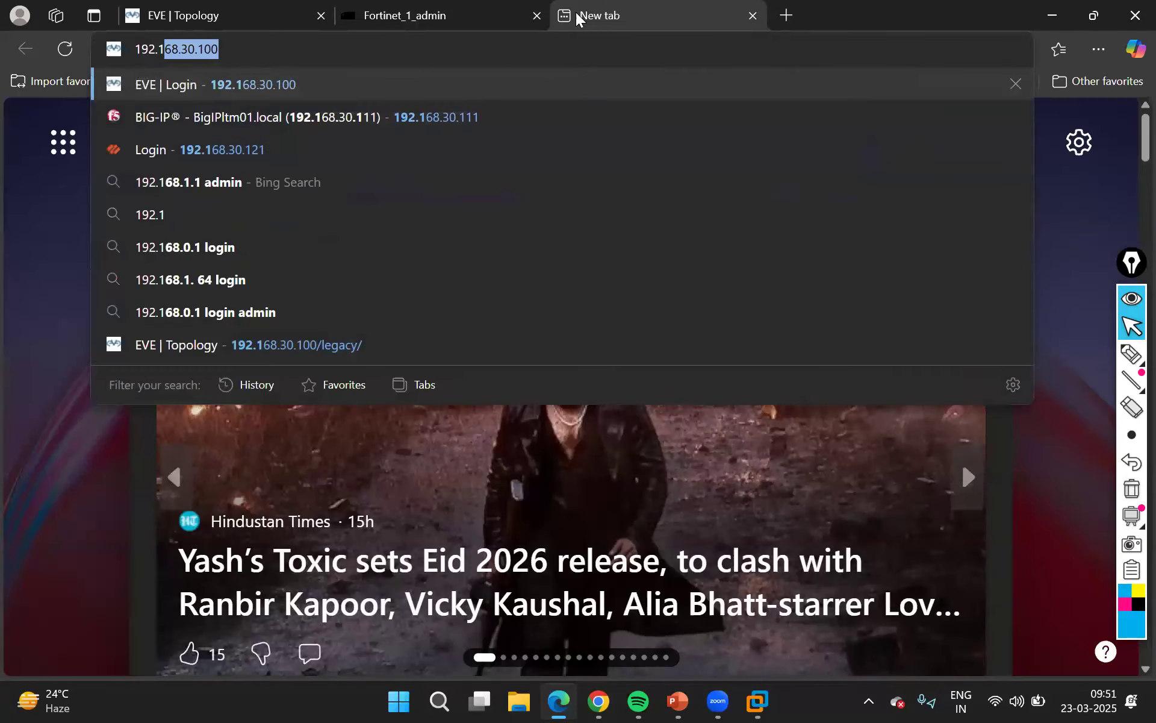
pyautogui.write('.')
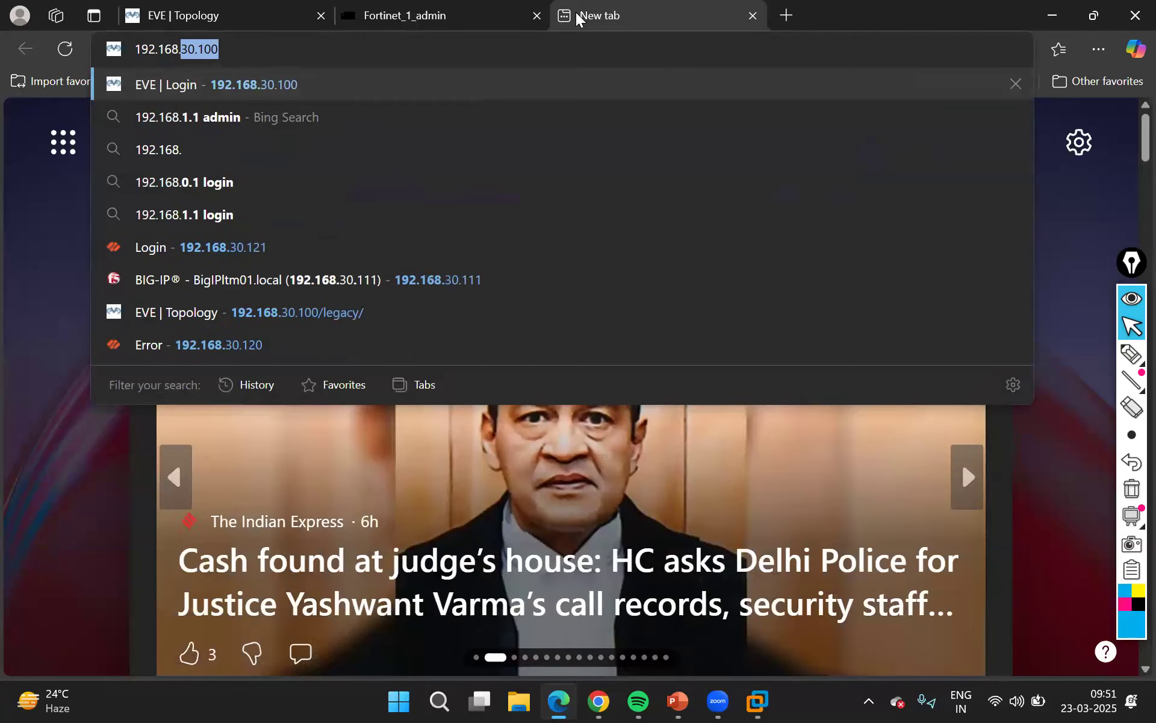
pyautogui.click(418, 18)
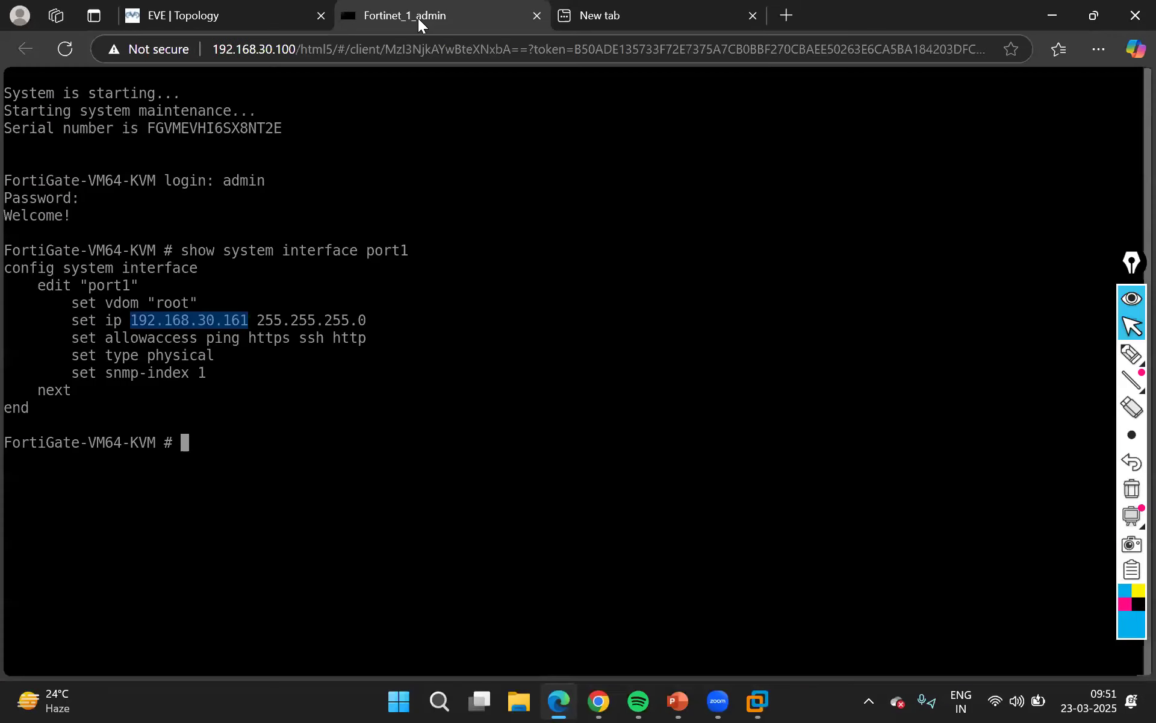
pyautogui.click(608, 13)
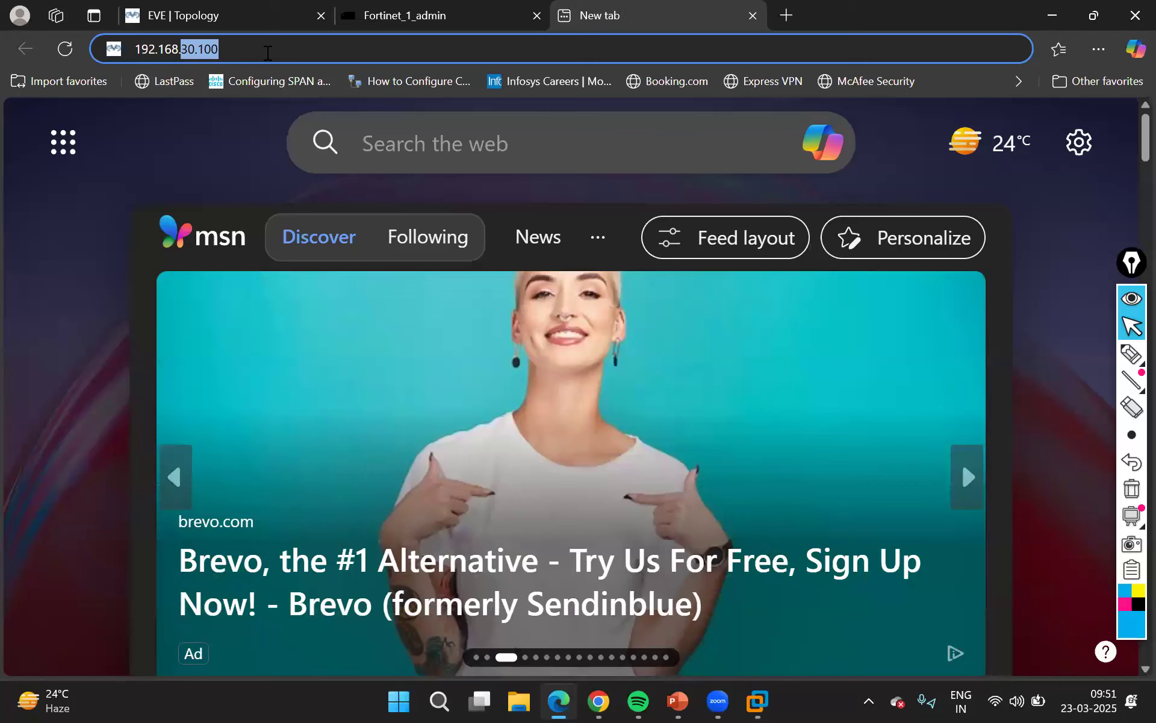
pyautogui.click(255, 53)
pyautogui.press('BackSpace')
pyautogui.press('BackSpace')
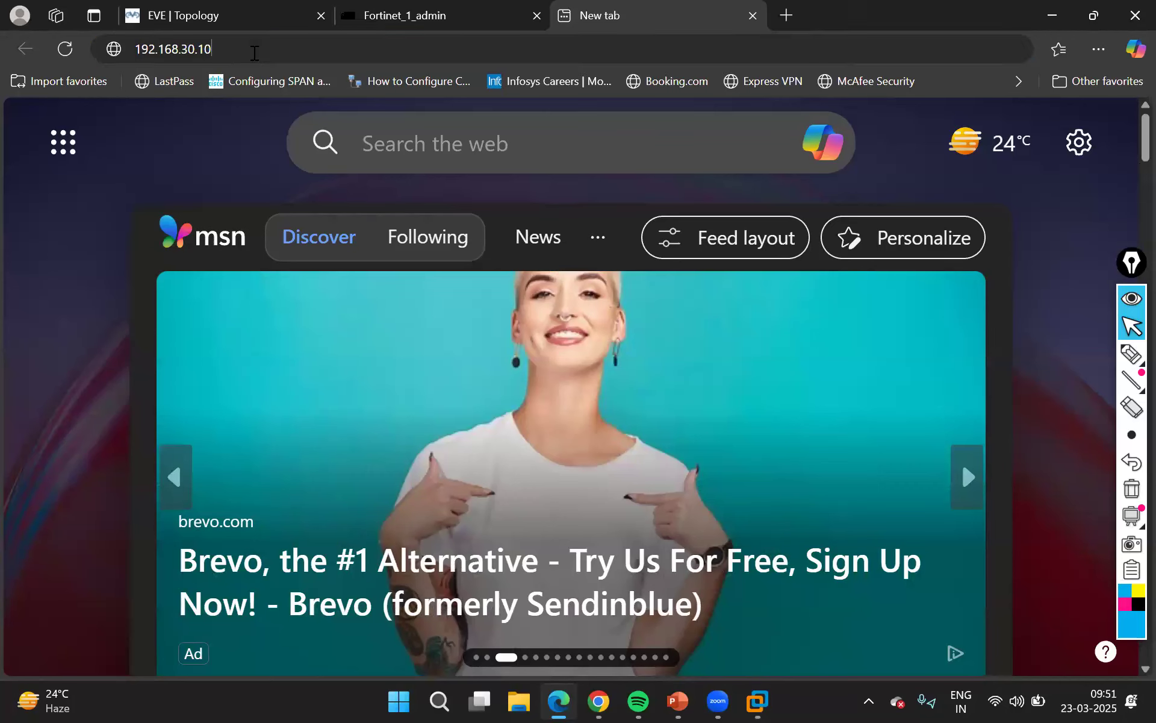
pyautogui.write('61')
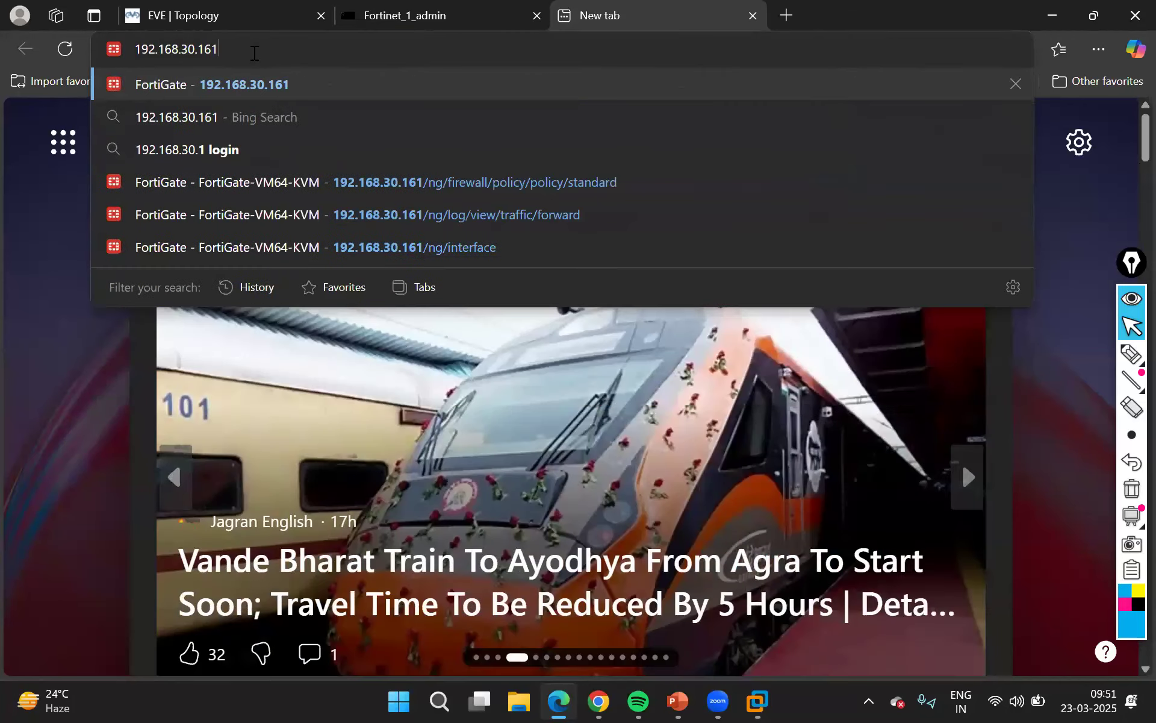
pyautogui.press('Return')
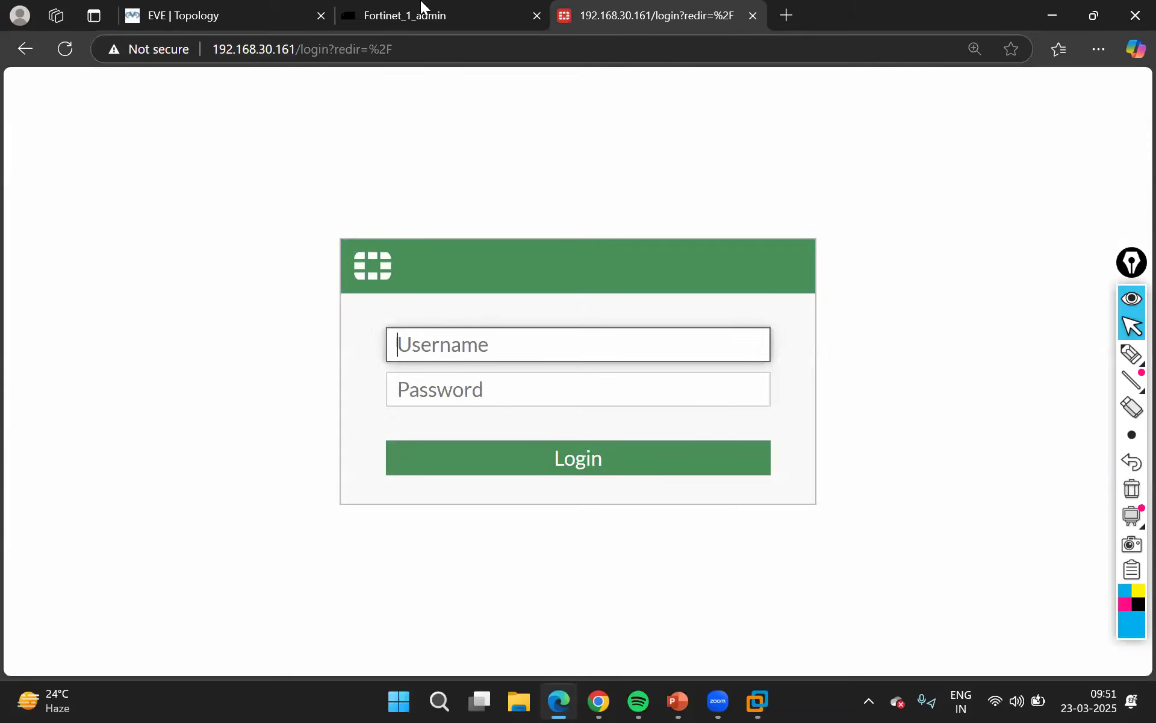
# Log in to the FortiGate web interface as admin with the account password and dismiss the setup prompt
pyautogui.click(1100, 49)
pyautogui.click(972, 171)
pyautogui.click(972, 171)
pyautogui.click(972, 171)
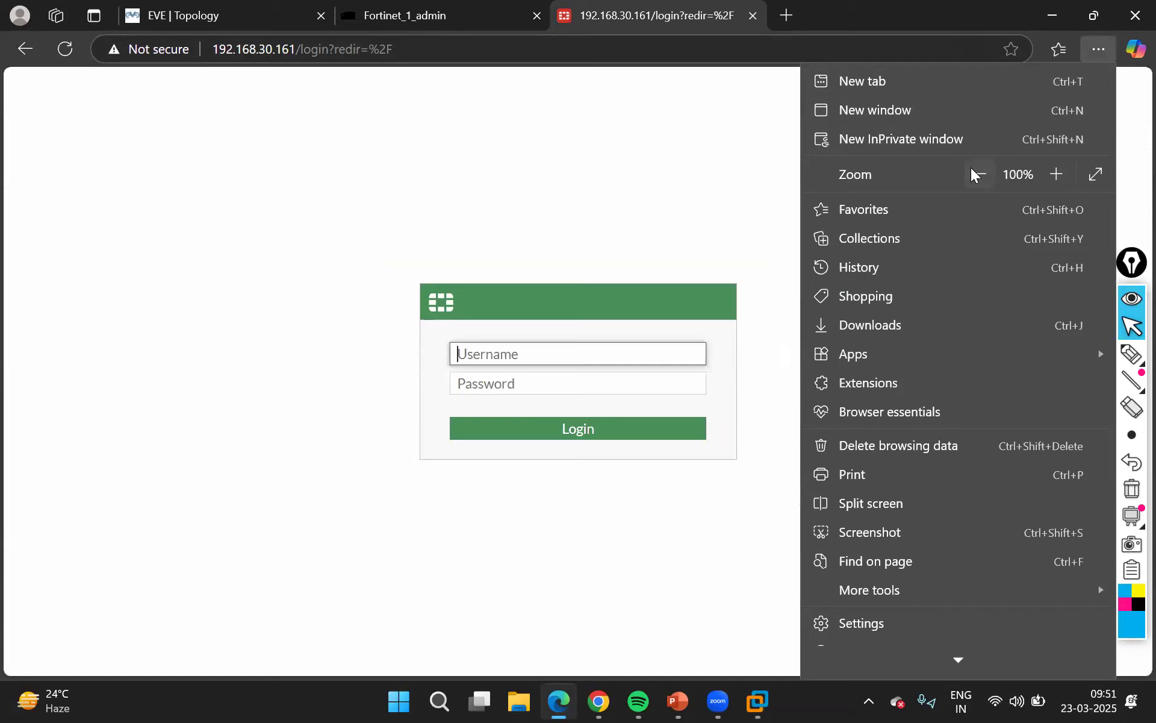
pyautogui.click(596, 358)
pyautogui.write('admin')
pyautogui.press('Tab')
pyautogui.write('•••••••')
pyautogui.press('Return')
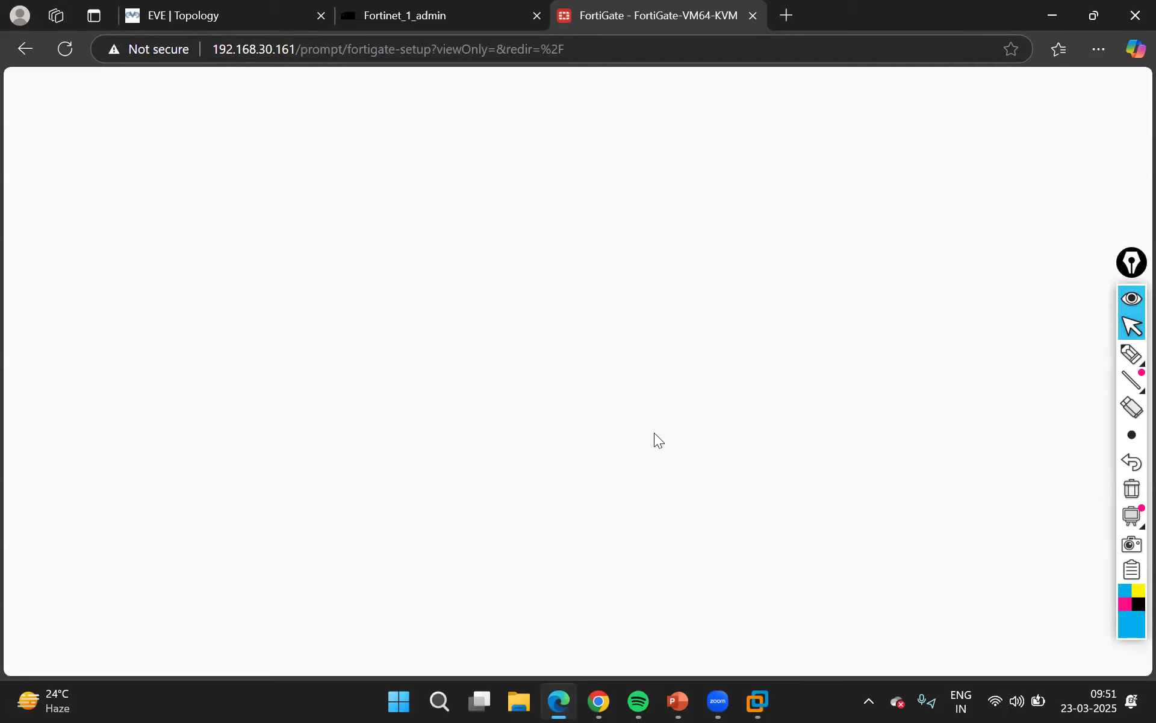
pyautogui.click(654, 466)
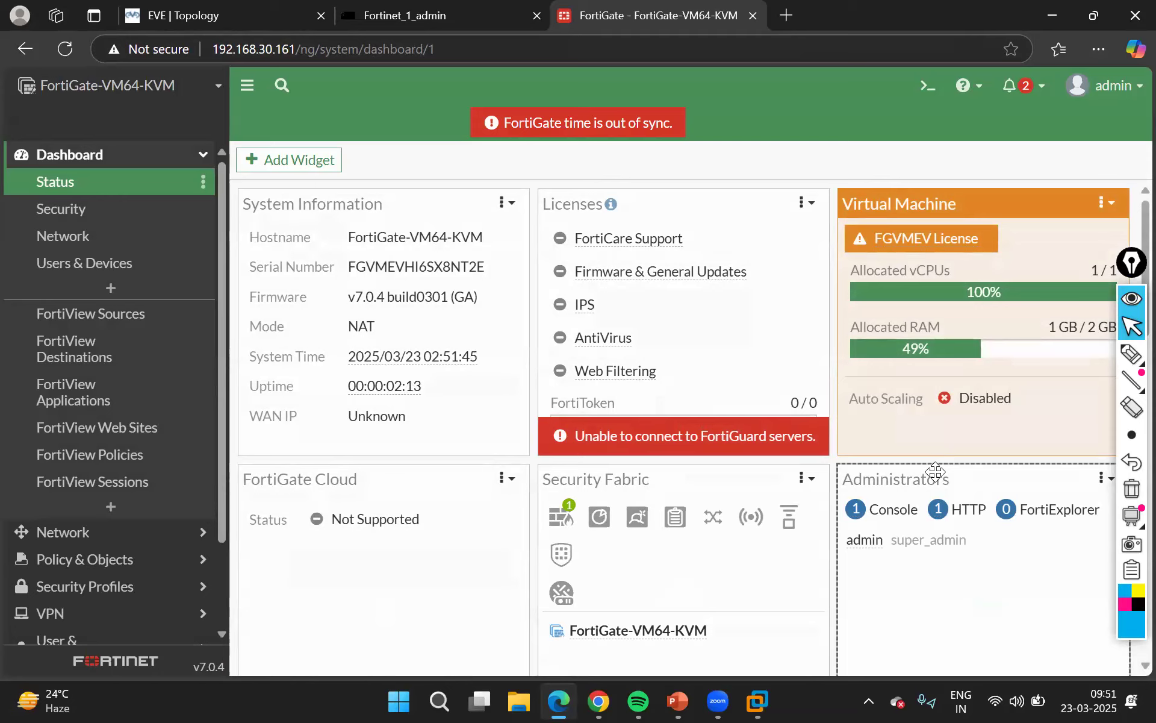
# Mark the hostname, serial number, firmware version and mode in System Information with a magenta pen
pyautogui.click(1127, 352)
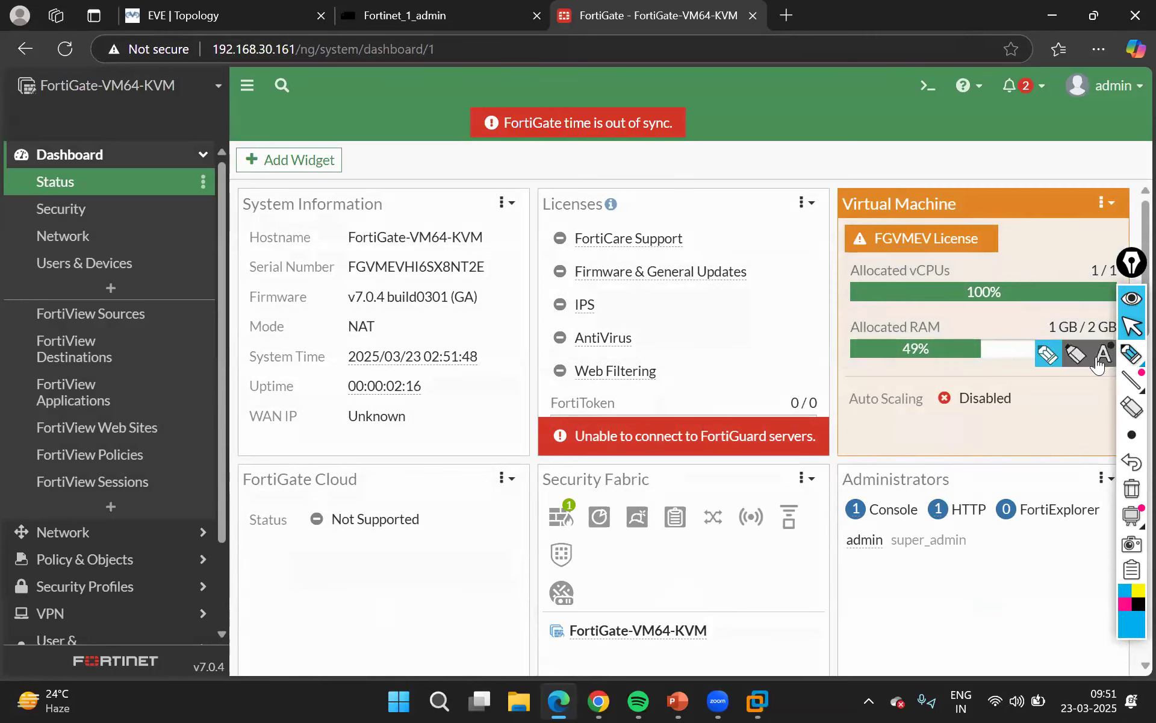
pyautogui.click(1123, 602)
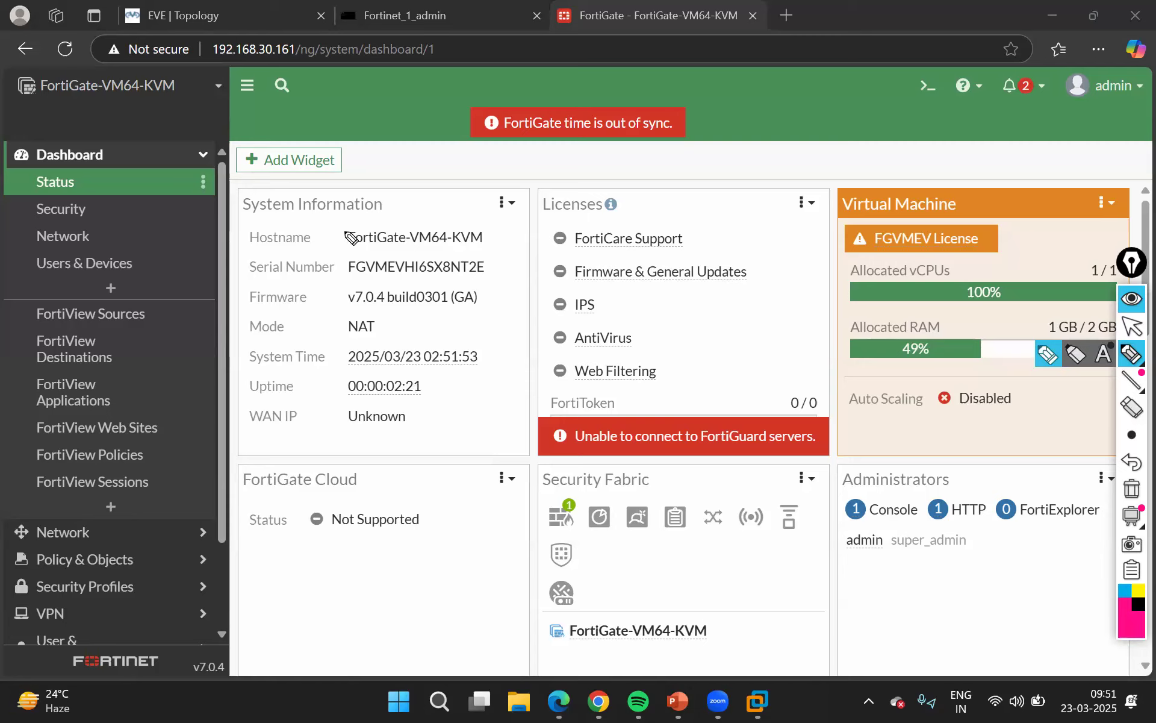
pyautogui.moveTo(345, 250)
pyautogui.mouseDown()
pyautogui.moveTo(486, 255)
pyautogui.moveTo(464, 227)
pyautogui.moveTo(339, 230)
pyautogui.moveTo(339, 244)
pyautogui.moveTo(365, 252)
pyautogui.mouseUp()
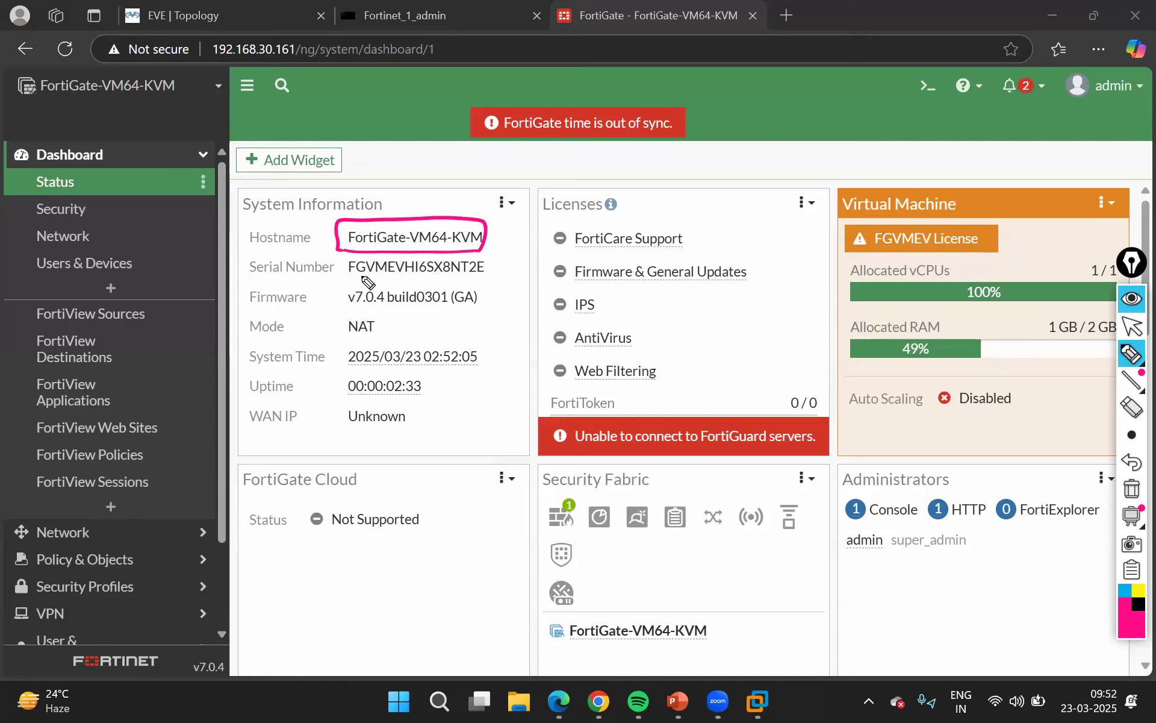
pyautogui.moveTo(346, 280); pyautogui.dragTo(489, 278)
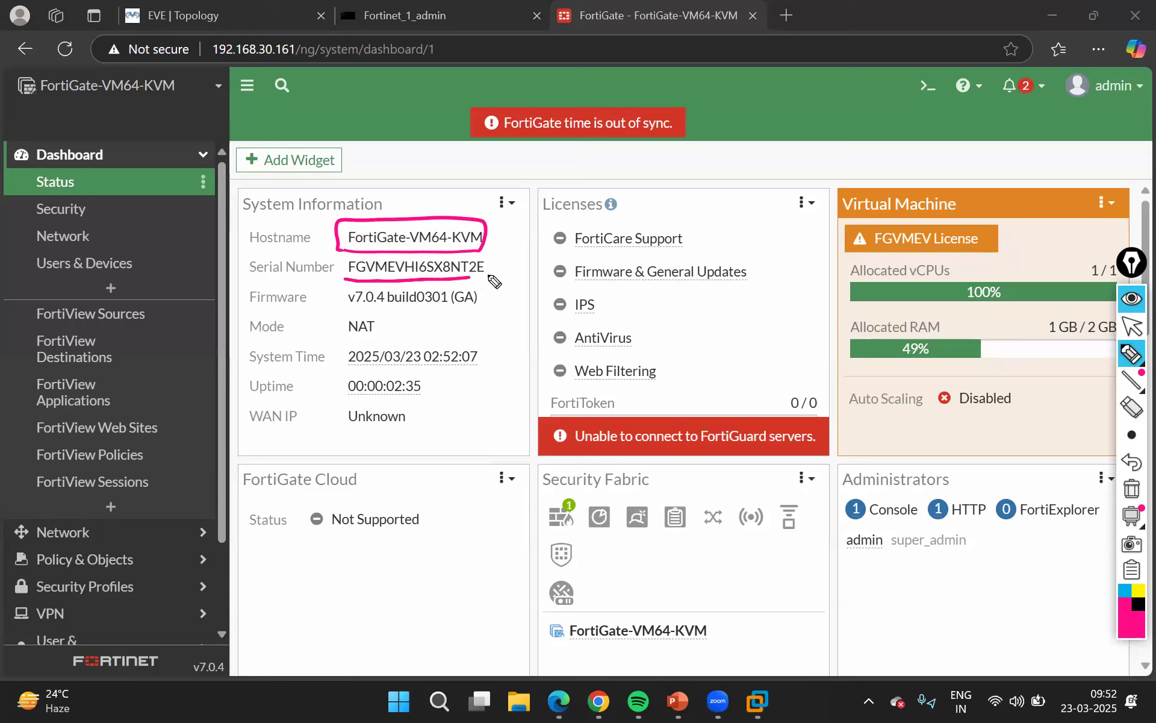
pyautogui.click(342, 312)
pyautogui.moveTo(378, 312); pyautogui.dragTo(481, 304)
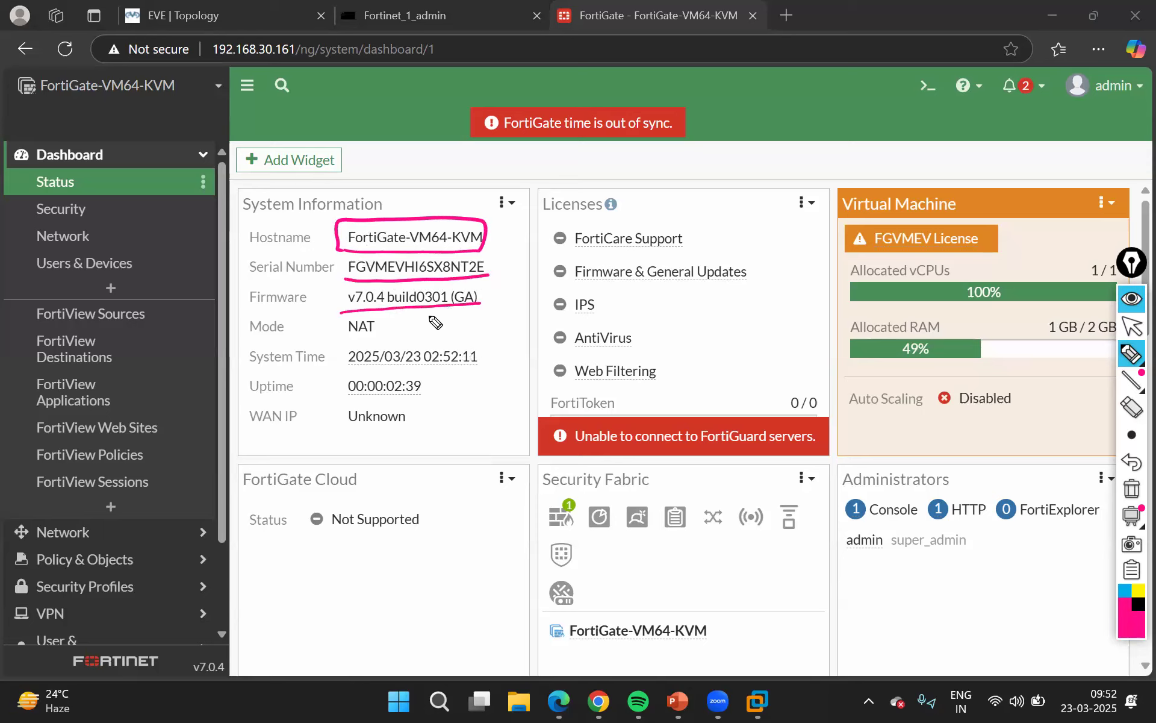
pyautogui.moveTo(358, 341); pyautogui.dragTo(402, 330)
# Bracket and underline the system time and circle the out-of-sync time warning in magenta
pyautogui.moveTo(494, 338)
pyautogui.mouseDown()
pyautogui.moveTo(503, 368)
pyautogui.moveTo(475, 372)
pyautogui.mouseUp()
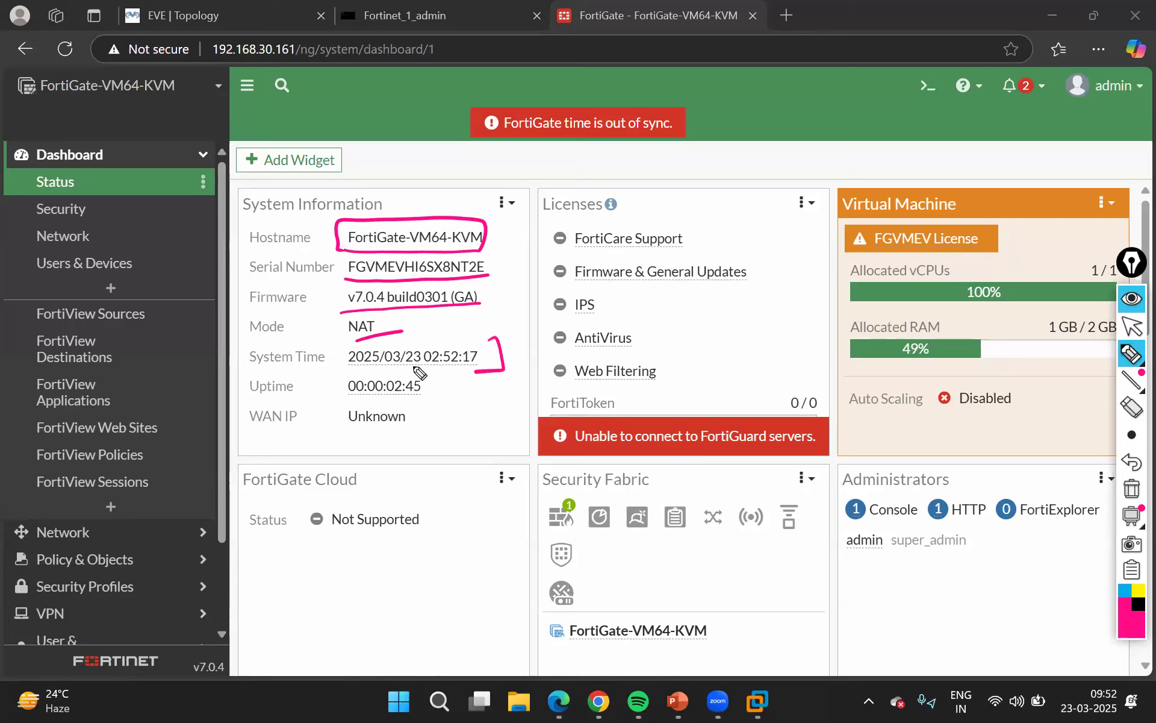
pyautogui.moveTo(435, 368); pyautogui.dragTo(452, 363)
pyautogui.moveTo(520, 91)
pyautogui.mouseDown()
pyautogui.moveTo(489, 100)
pyautogui.moveTo(491, 138)
pyautogui.mouseUp()
pyautogui.moveTo(626, 162)
pyautogui.mouseDown()
pyautogui.moveTo(714, 114)
pyautogui.moveTo(512, 91)
pyautogui.mouseUp()
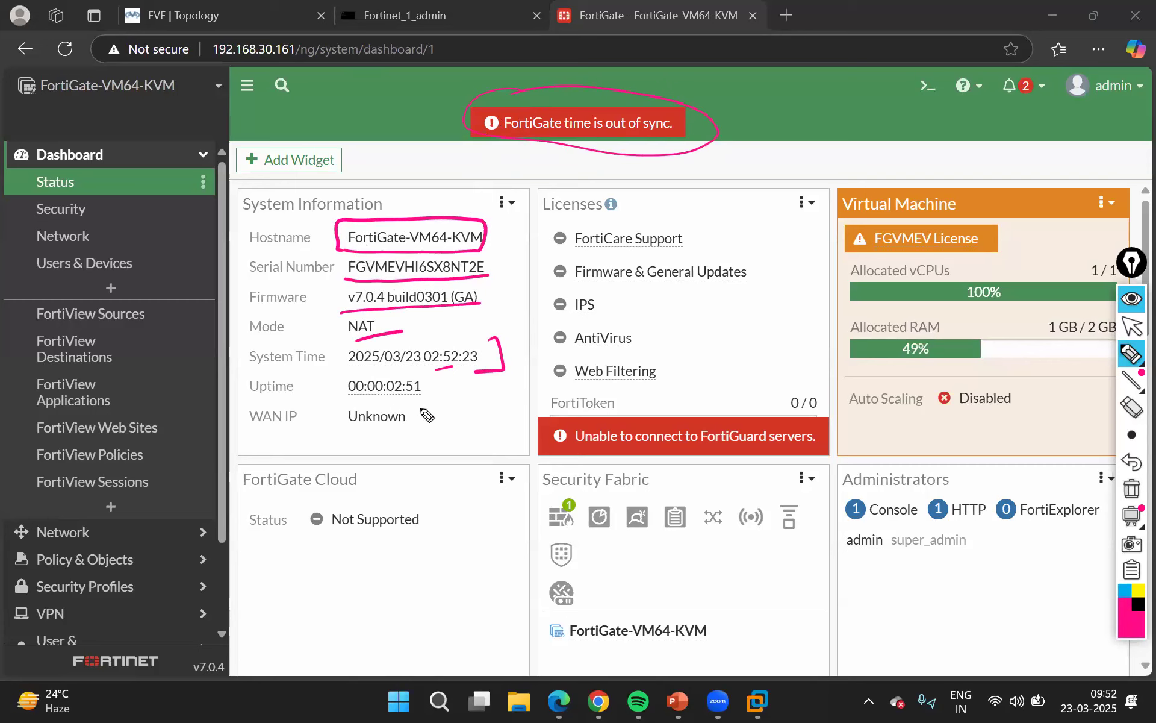
# Bracket the uptime and annotate it with an arrow, the handwritten note "2 years" and a boxed "10 years"
pyautogui.moveTo(390, 402)
pyautogui.mouseDown()
pyautogui.moveTo(438, 395)
pyautogui.moveTo(434, 376)
pyautogui.moveTo(407, 376)
pyautogui.mouseUp()
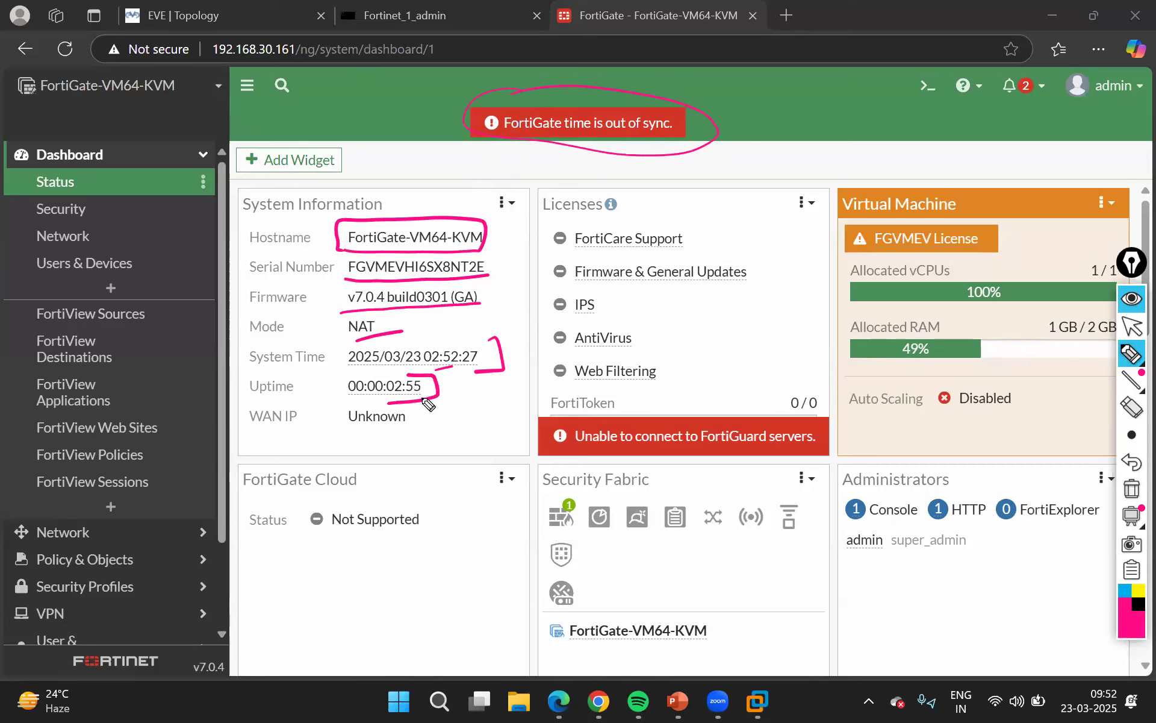
pyautogui.moveTo(479, 467)
pyautogui.mouseDown()
pyautogui.moveTo(434, 406)
pyautogui.moveTo(455, 411)
pyautogui.mouseUp()
pyautogui.moveTo(440, 481)
pyautogui.mouseDown()
pyautogui.moveTo(446, 506)
pyautogui.moveTo(533, 489)
pyautogui.mouseUp()
pyautogui.moveTo(449, 542)
pyautogui.mouseDown()
pyautogui.moveTo(447, 560)
pyautogui.moveTo(480, 544)
pyautogui.moveTo(501, 559)
pyautogui.moveTo(548, 530)
pyautogui.mouseUp()
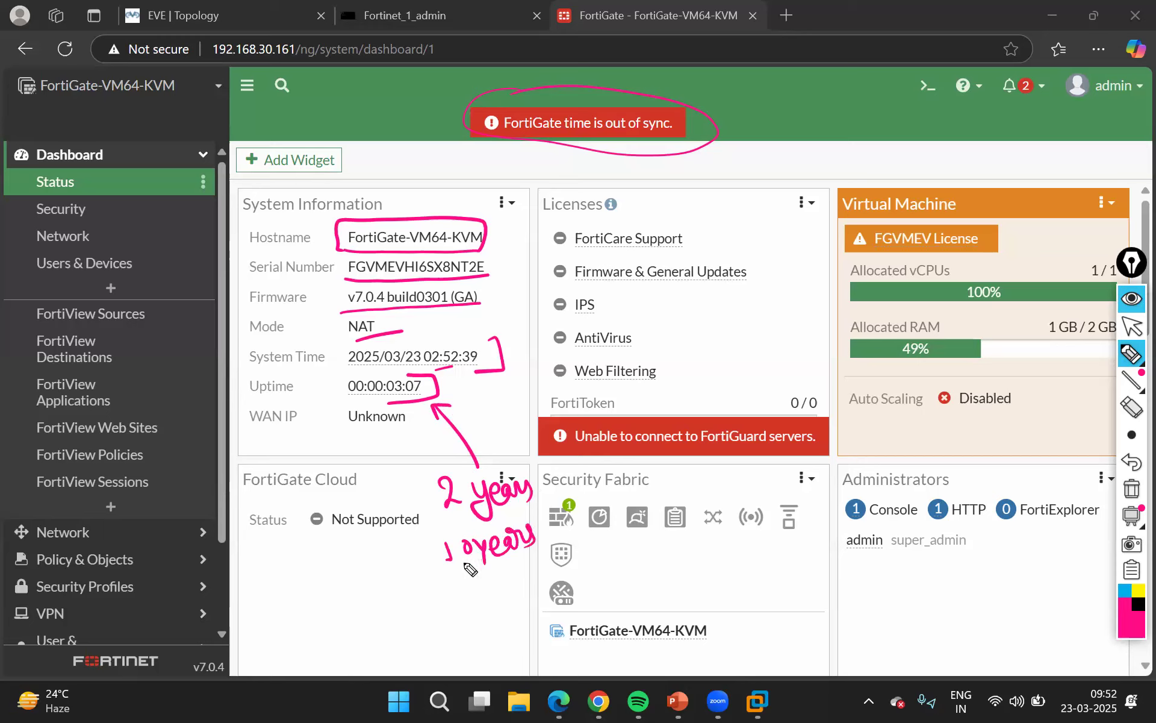
pyautogui.moveTo(425, 545); pyautogui.dragTo(444, 576)
pyautogui.moveTo(513, 563)
pyautogui.mouseDown()
pyautogui.moveTo(542, 530)
pyautogui.moveTo(475, 519)
pyautogui.moveTo(428, 566)
pyautogui.moveTo(438, 555)
pyautogui.mouseUp()
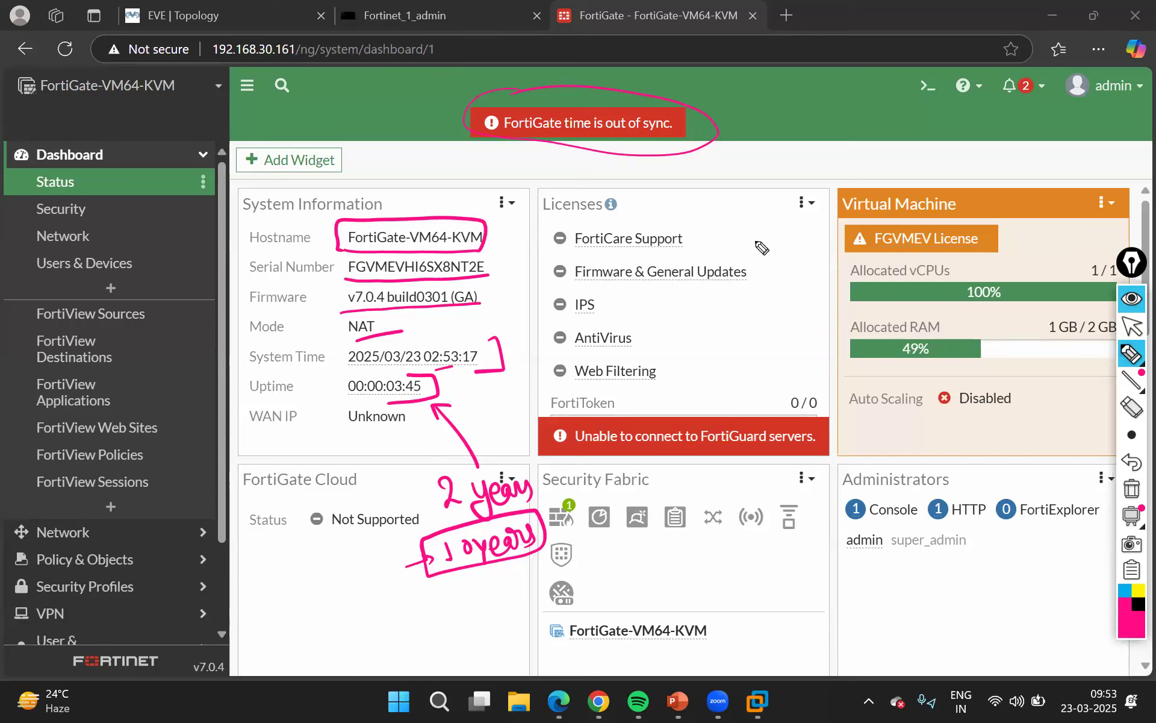
# Mark the Licenses list and the allocated vCPU and RAM bars in magenta, and clear all pen annotations
pyautogui.moveTo(731, 223)
pyautogui.mouseDown()
pyautogui.moveTo(764, 325)
pyautogui.moveTo(763, 382)
pyautogui.moveTo(659, 391)
pyautogui.mouseUp()
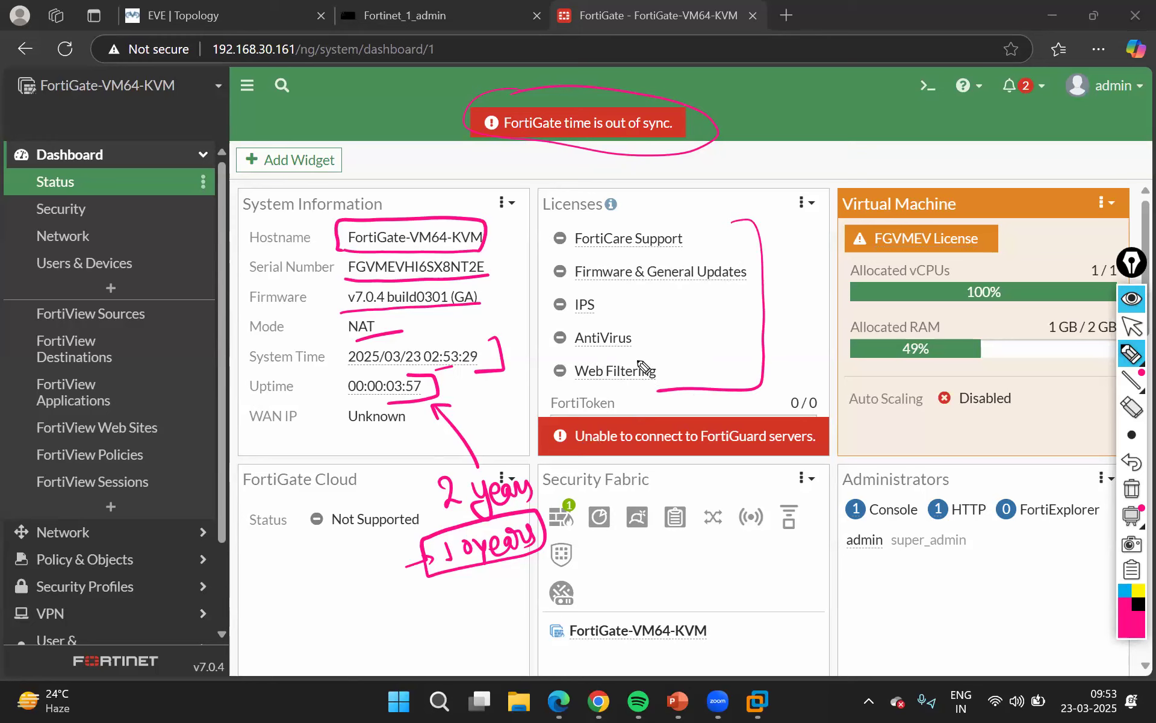
pyautogui.moveTo(799, 308)
pyautogui.mouseDown()
pyautogui.moveTo(822, 295)
pyautogui.moveTo(842, 344)
pyautogui.mouseUp()
pyautogui.moveTo(831, 340); pyautogui.dragTo(834, 356)
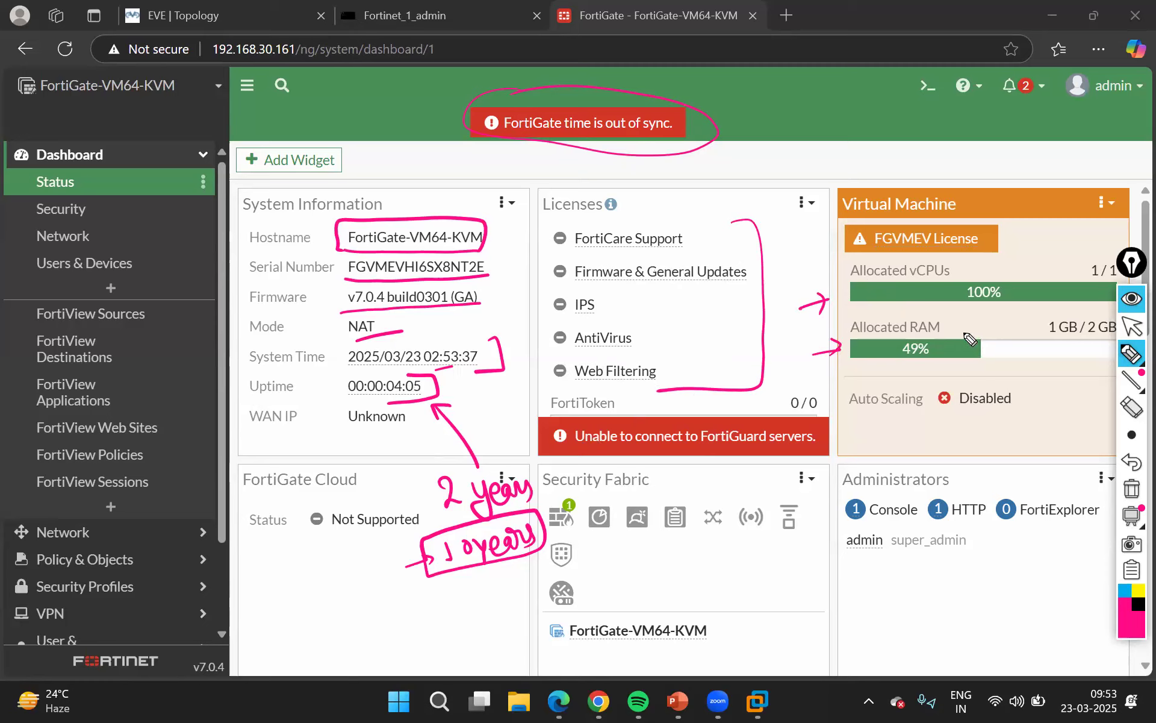
pyautogui.hotkey('ctrl', 'shift', '7')
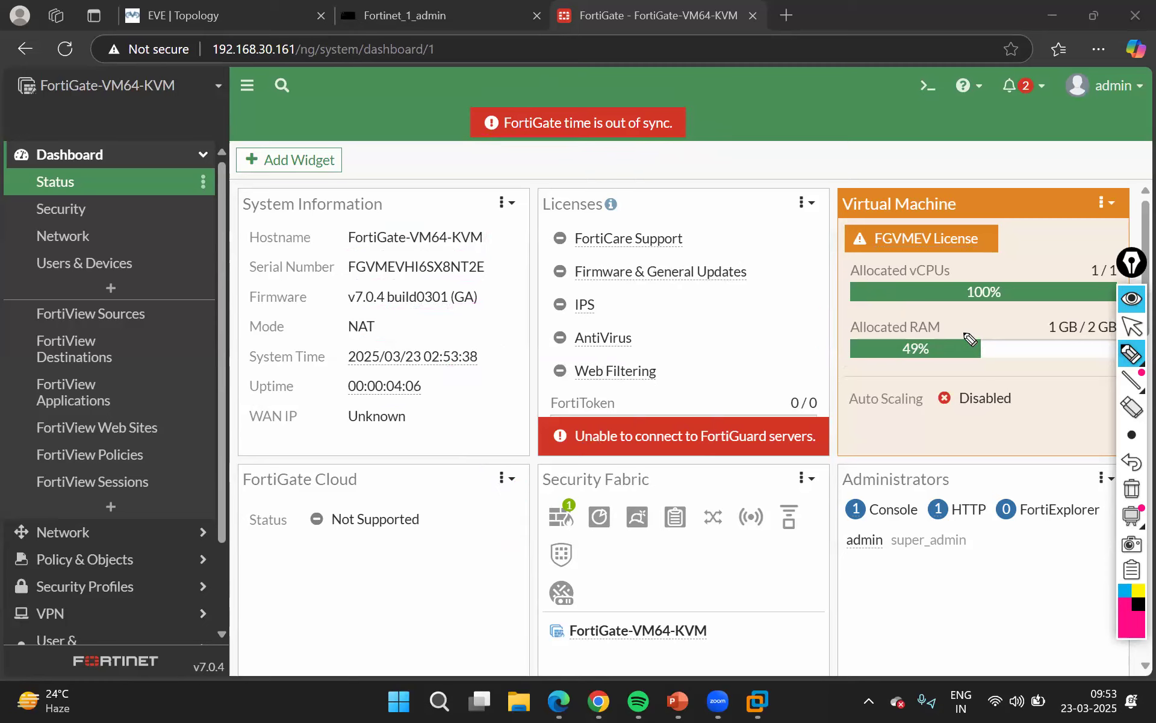
pyautogui.click(1130, 326)
# Examine the CPU, Memory and Sessions usage widgets on the Status dashboard
pyautogui.scroll(-5, 735, 478)
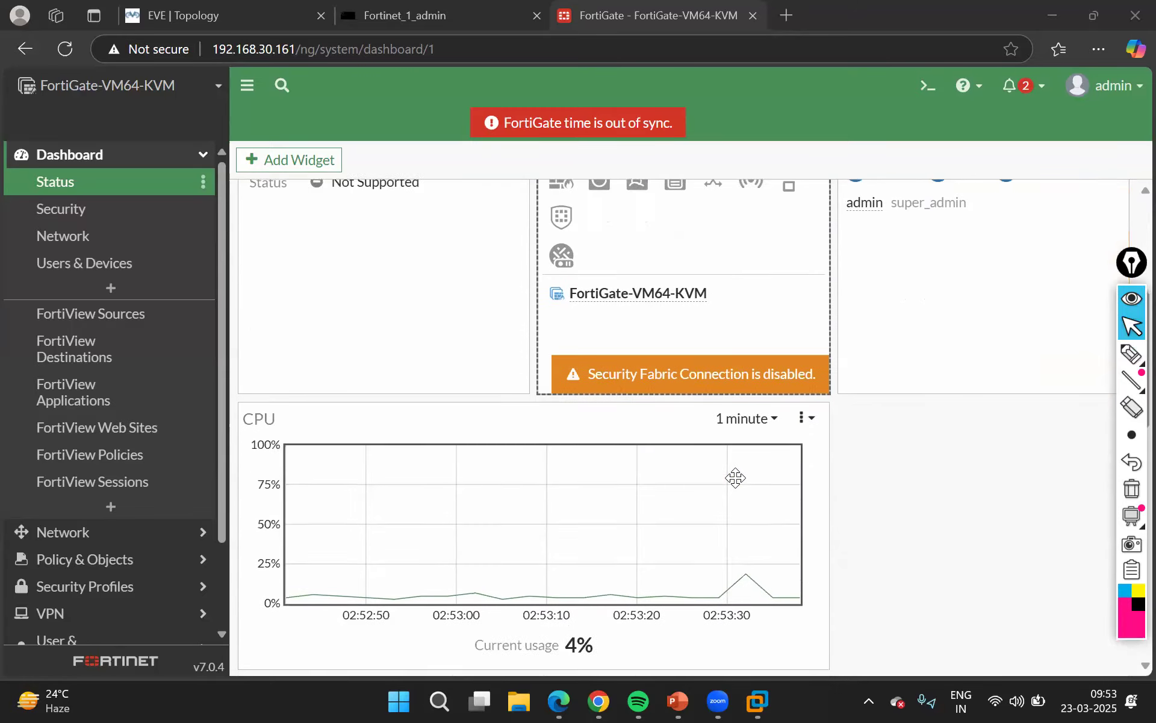
pyautogui.scroll(-2, 736, 477)
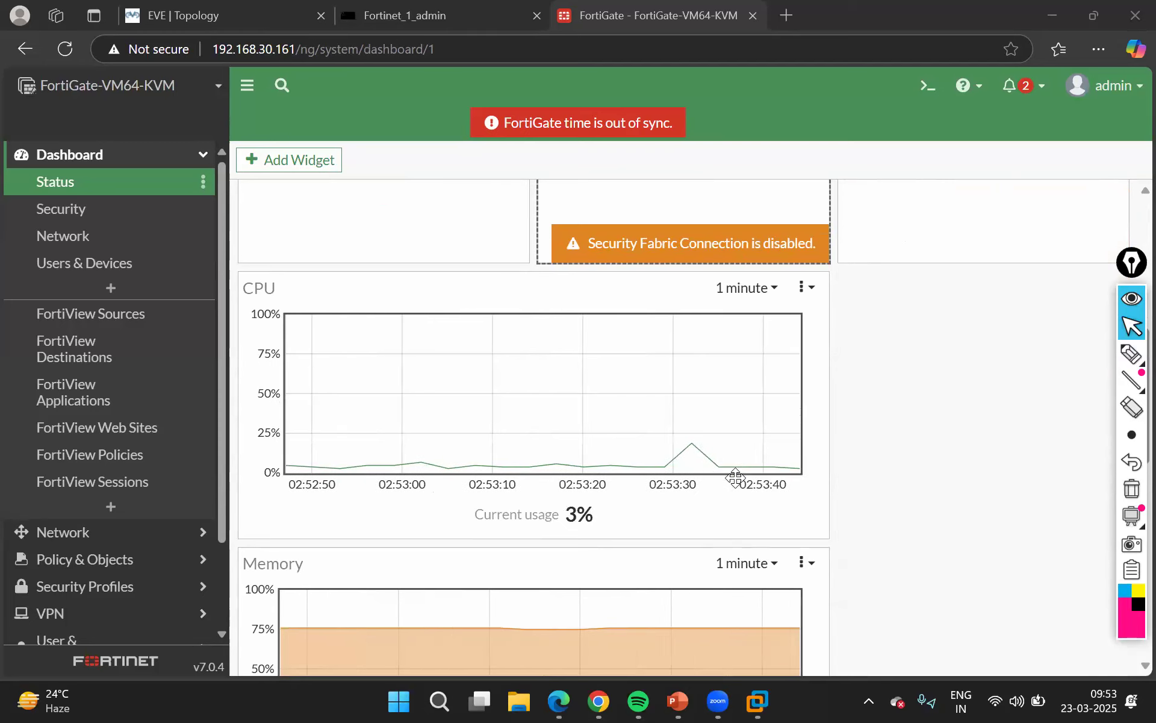
pyautogui.scroll(-4, 736, 477)
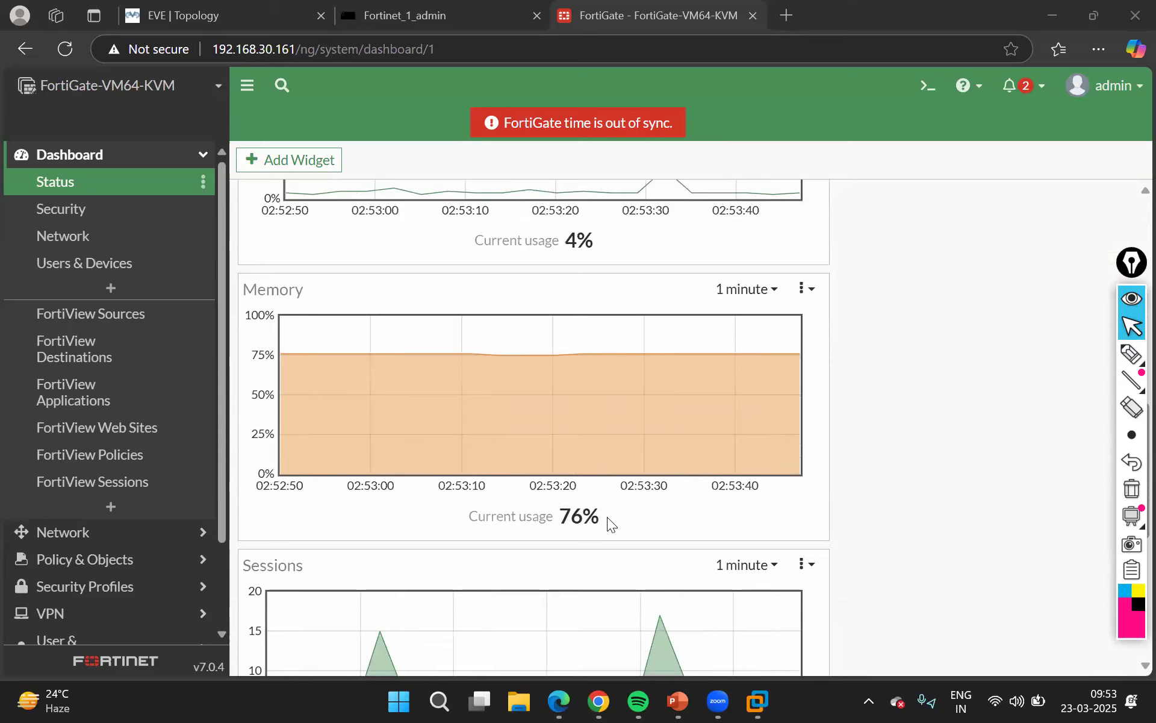
# Try the Memory widget's 12-hour range, set it to 10 minutes, and reload the Status dashboard
pyautogui.click(772, 294)
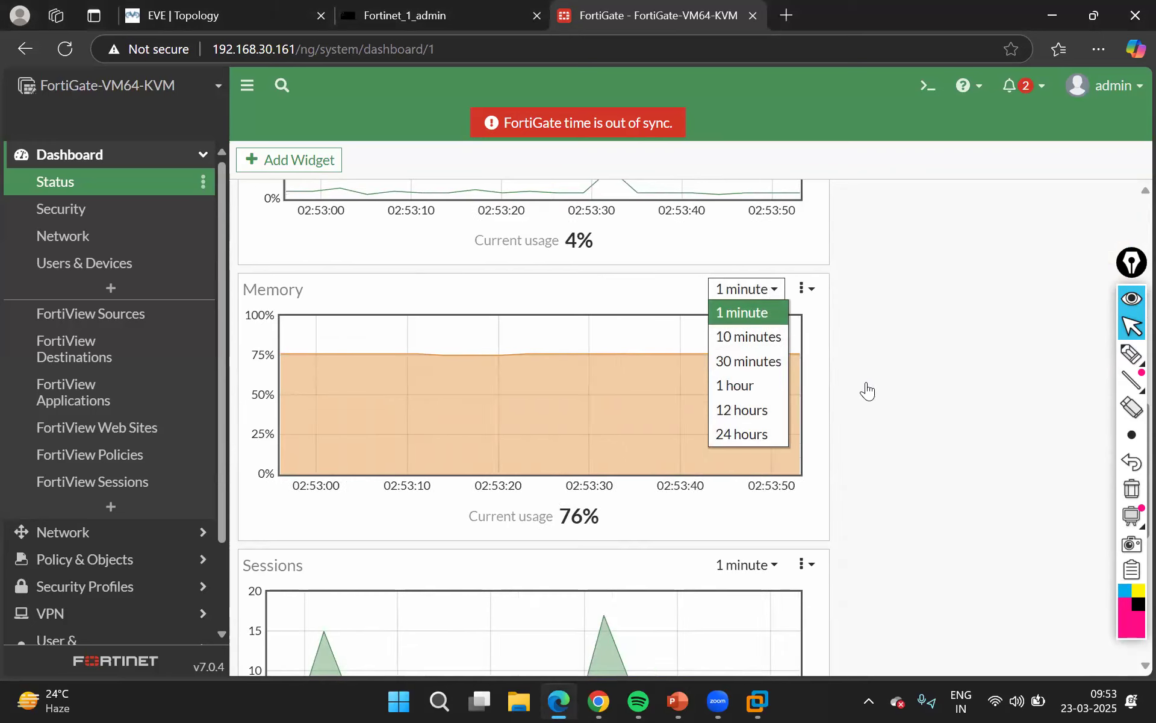
pyautogui.click(751, 411)
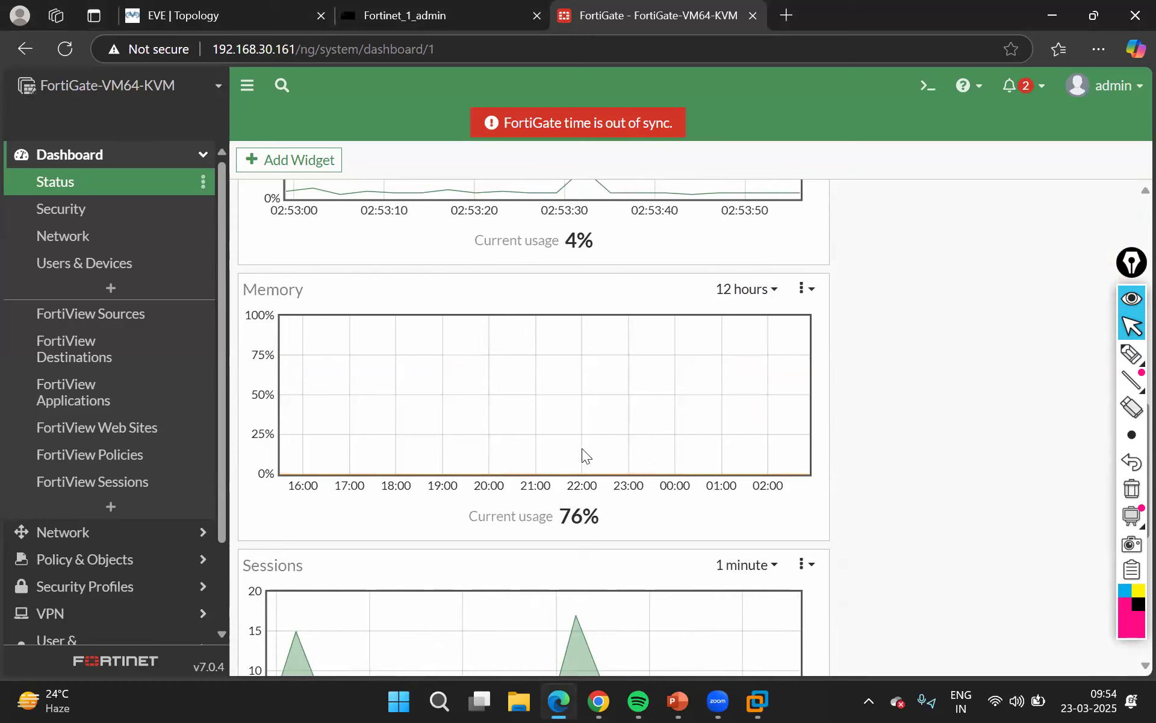
pyautogui.click(773, 289)
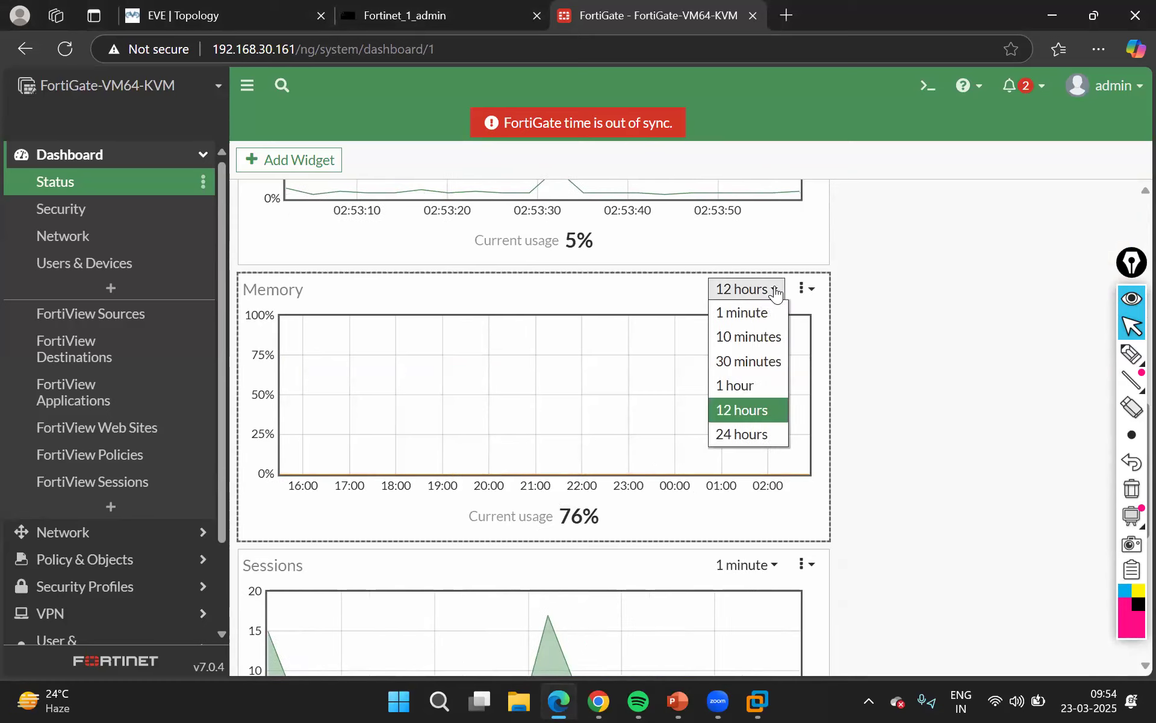
pyautogui.click(748, 337)
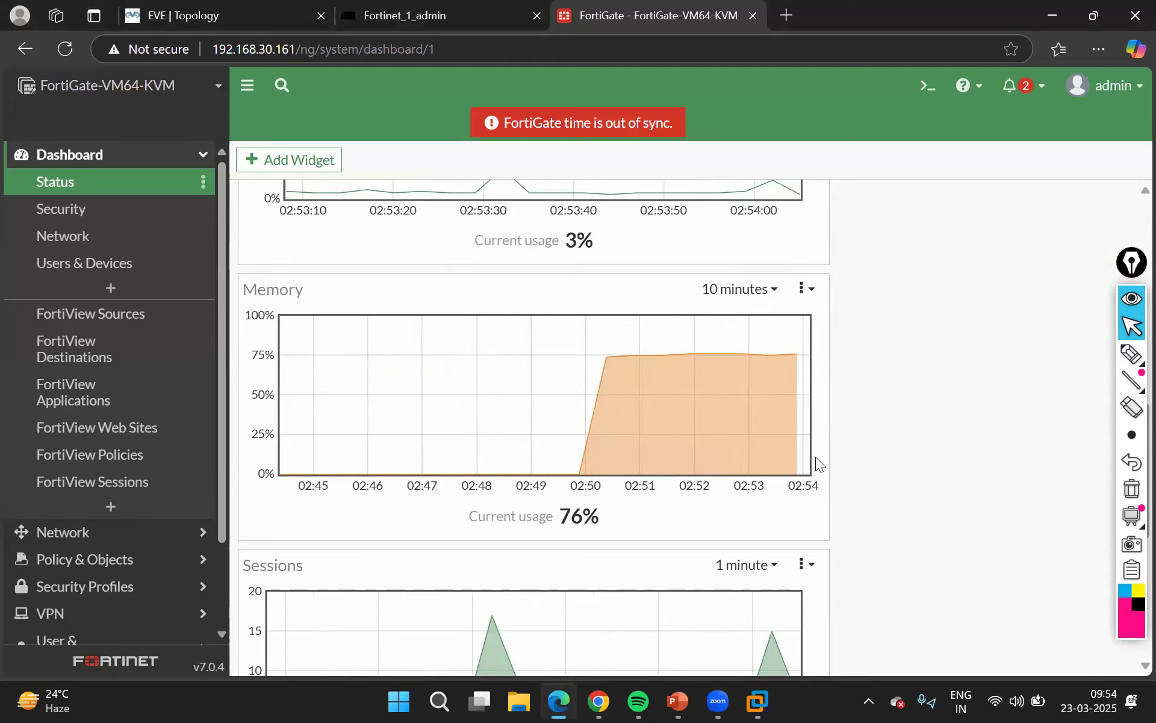
pyautogui.scroll(-3, 816, 456)
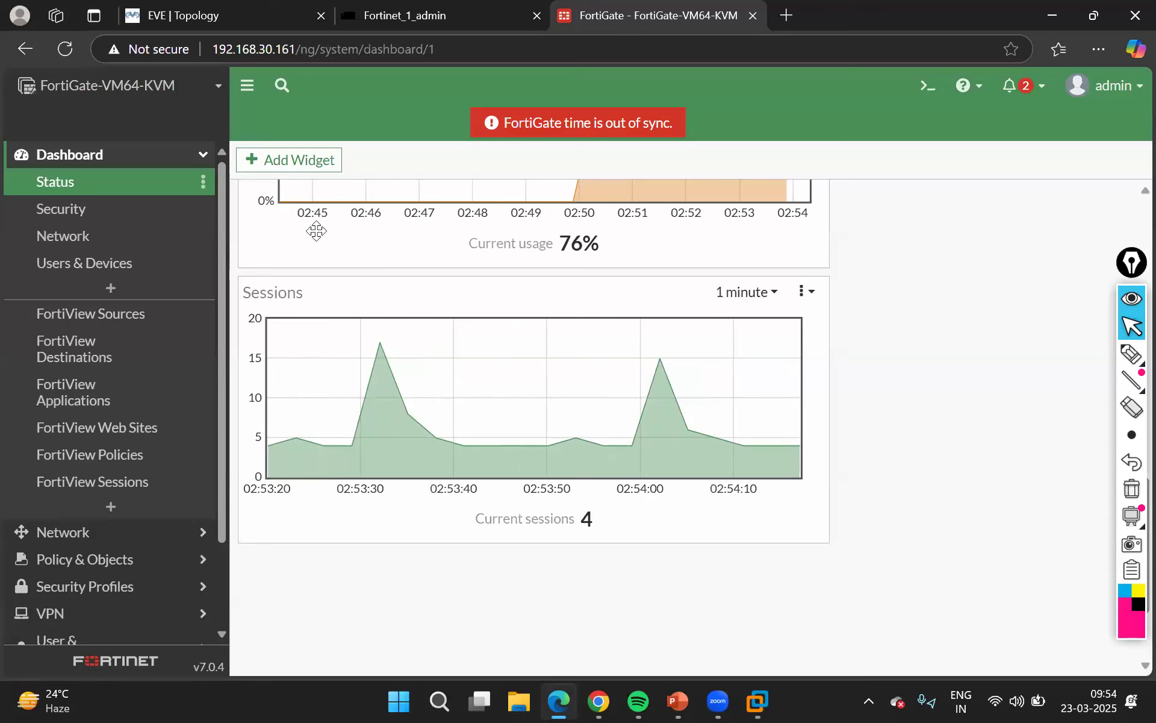
pyautogui.click(66, 193)
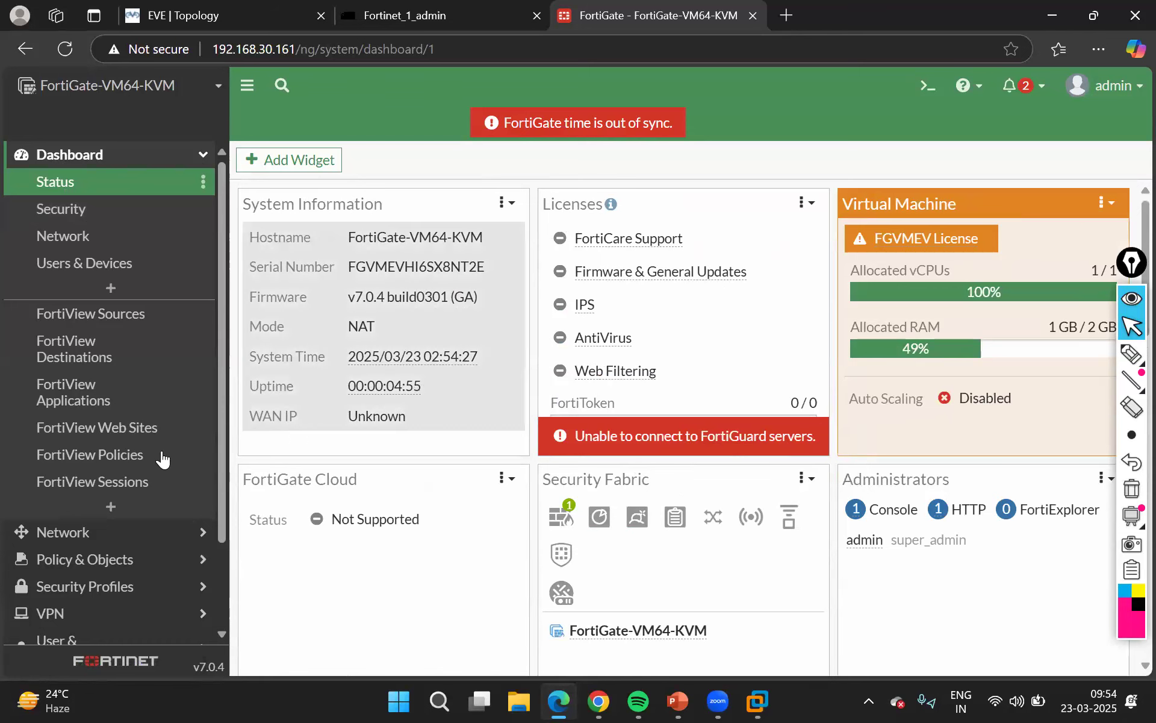
# Open the network Interfaces list and select port1 to examine its IP address and administrative access
pyautogui.scroll(-2, 143, 465)
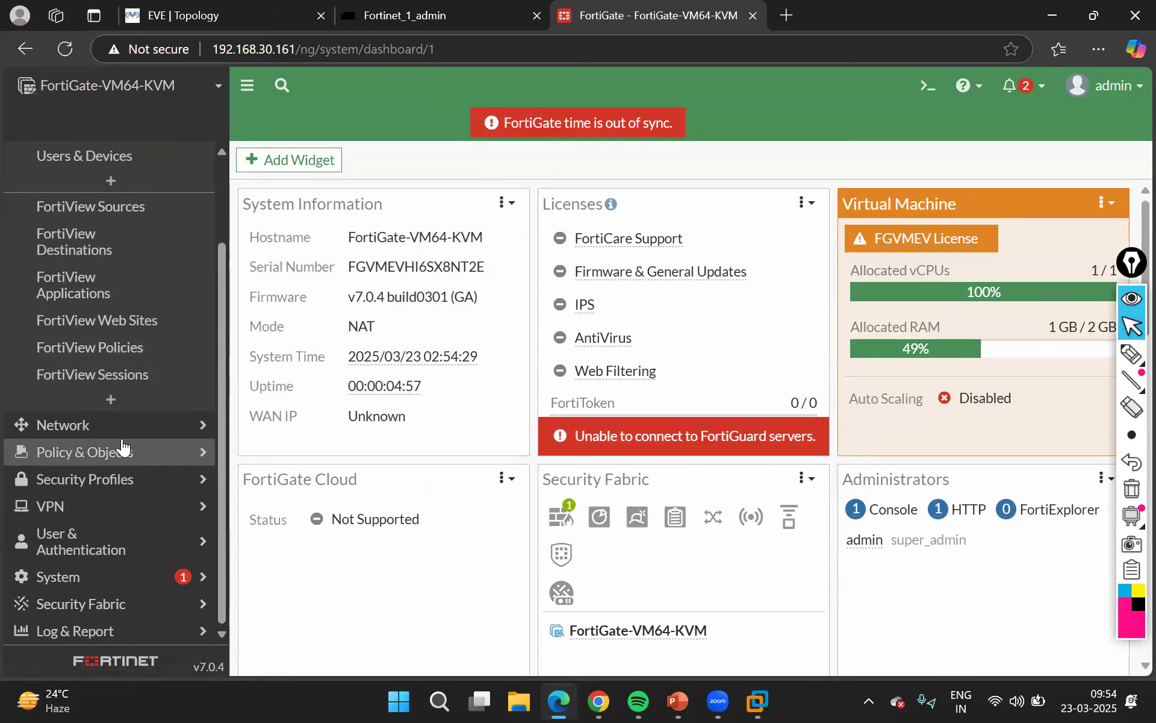
pyautogui.click(123, 447)
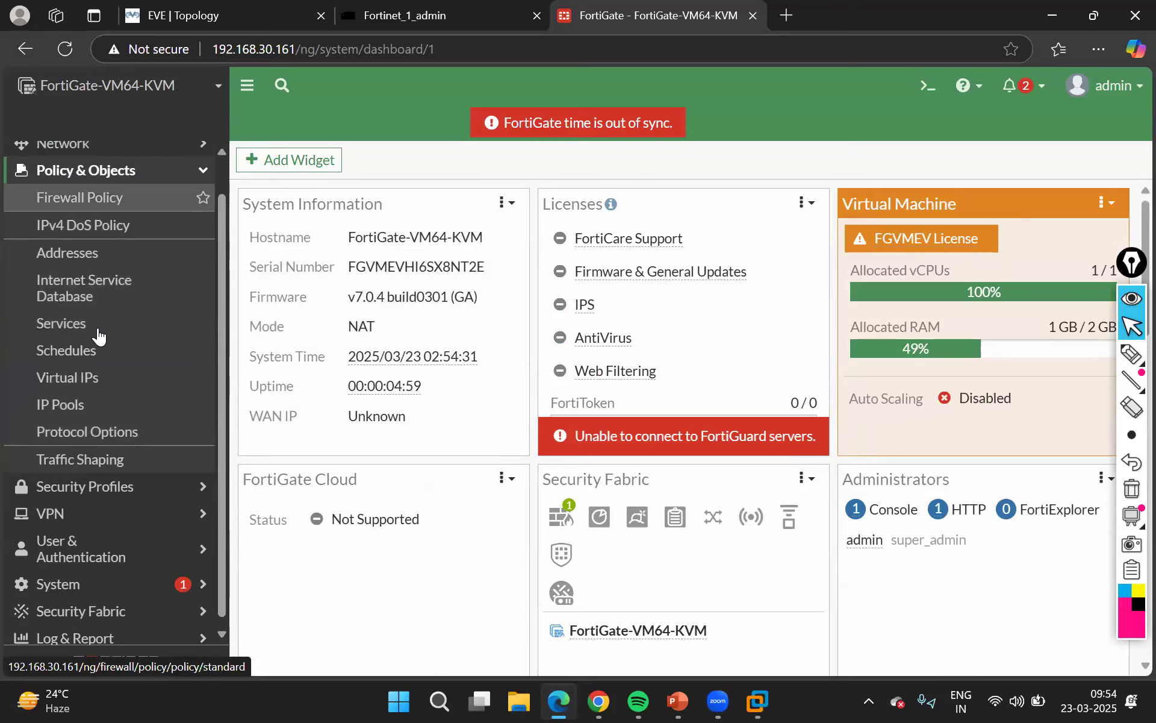
pyautogui.scroll(1, 96, 326)
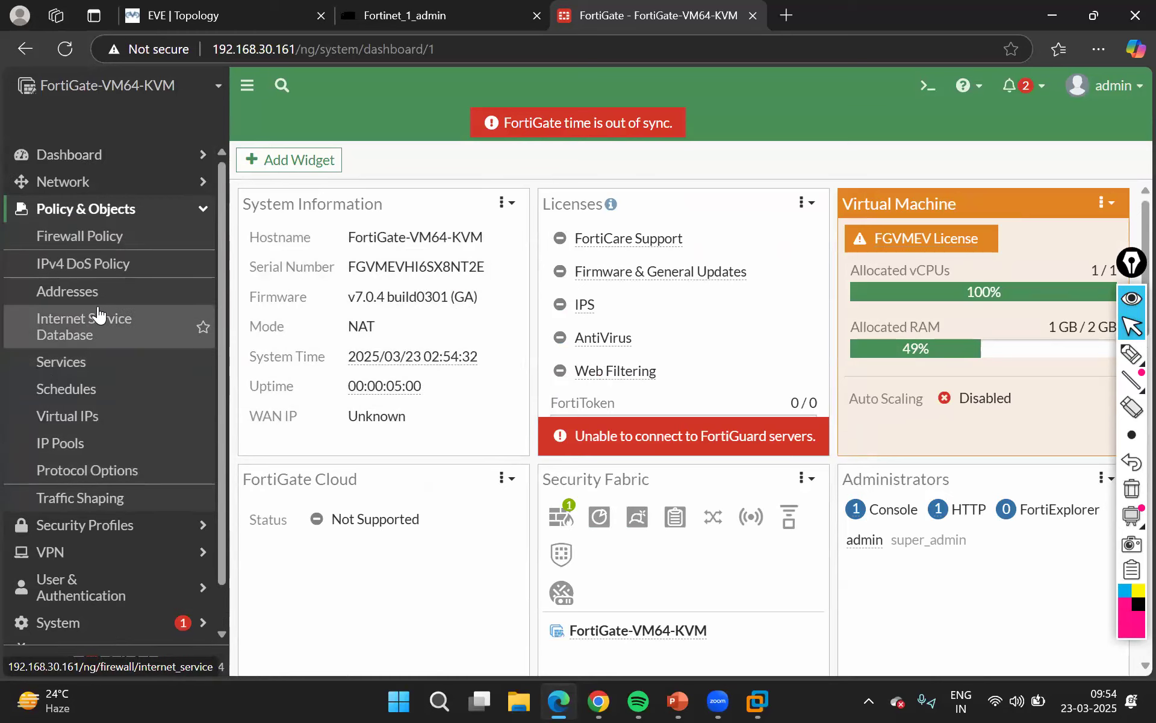
pyautogui.click(114, 186)
pyautogui.click(86, 208)
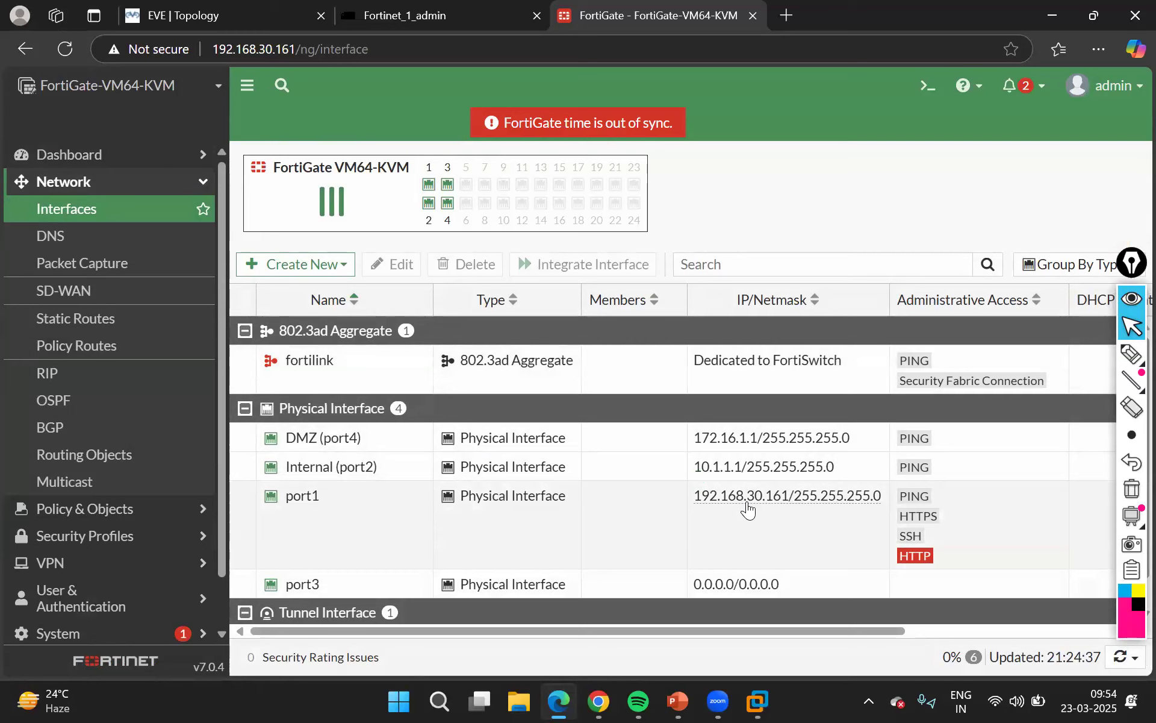
pyautogui.click(346, 540)
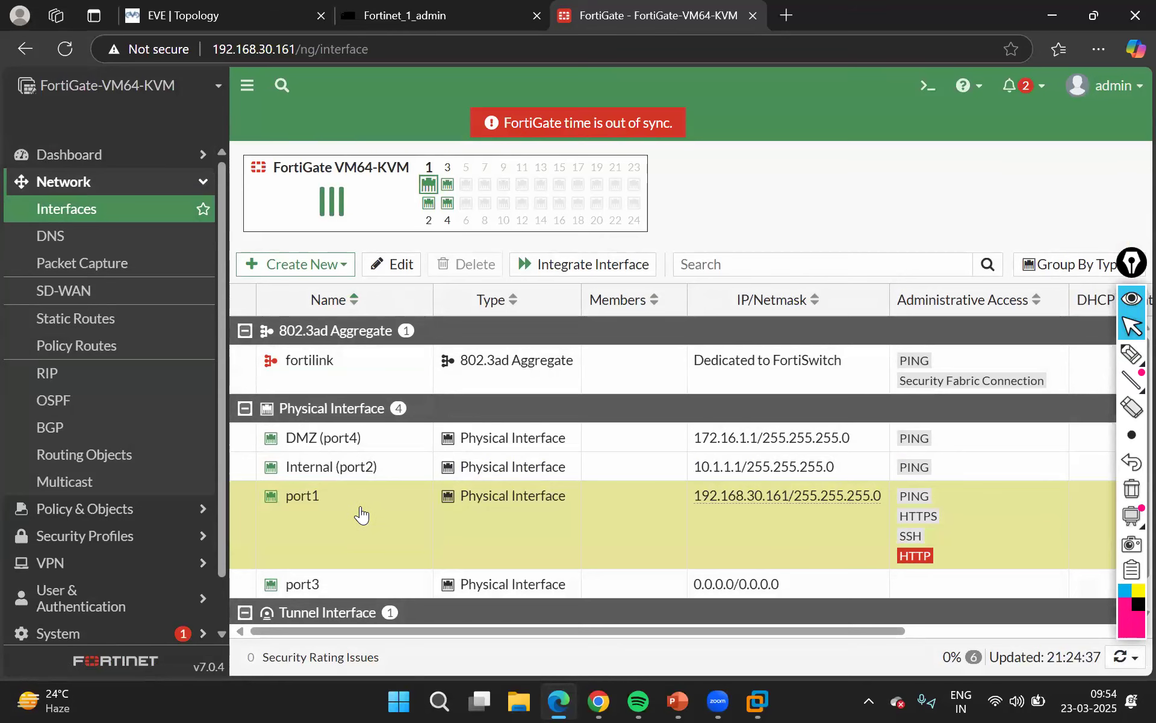
pyautogui.scroll(-1, 361, 514)
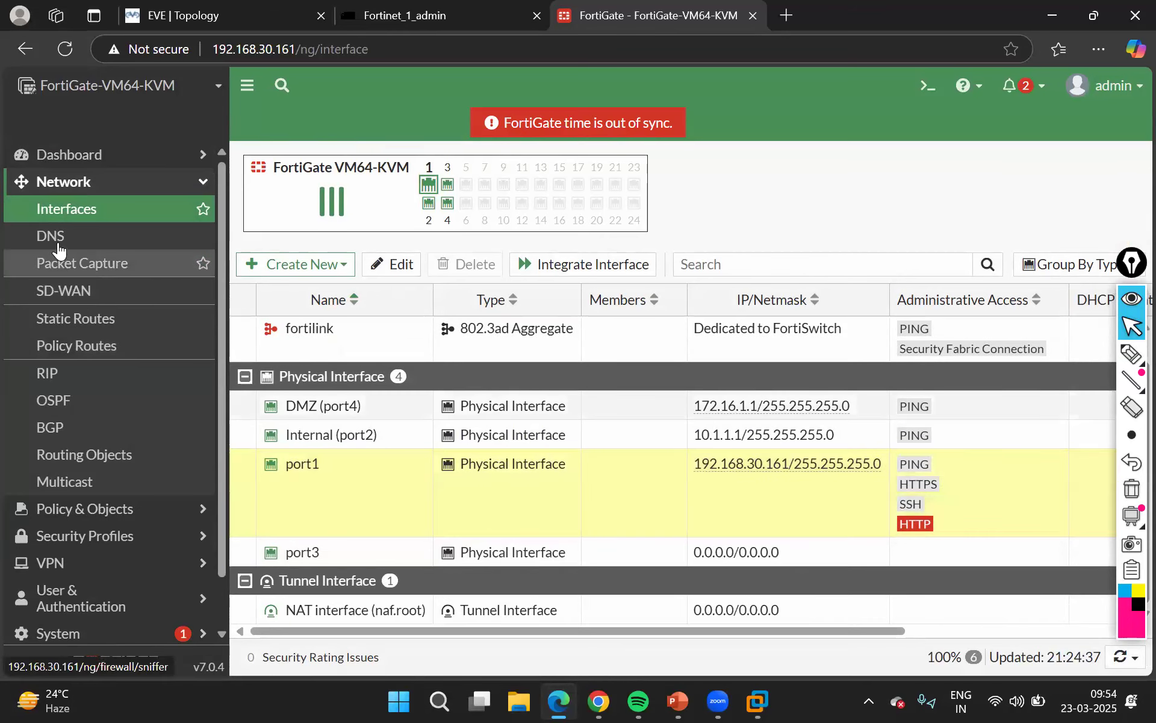
# Look through the DNS, Packet Capture, Static Routes and Policy Routes pages of the network settings
pyautogui.click(58, 244)
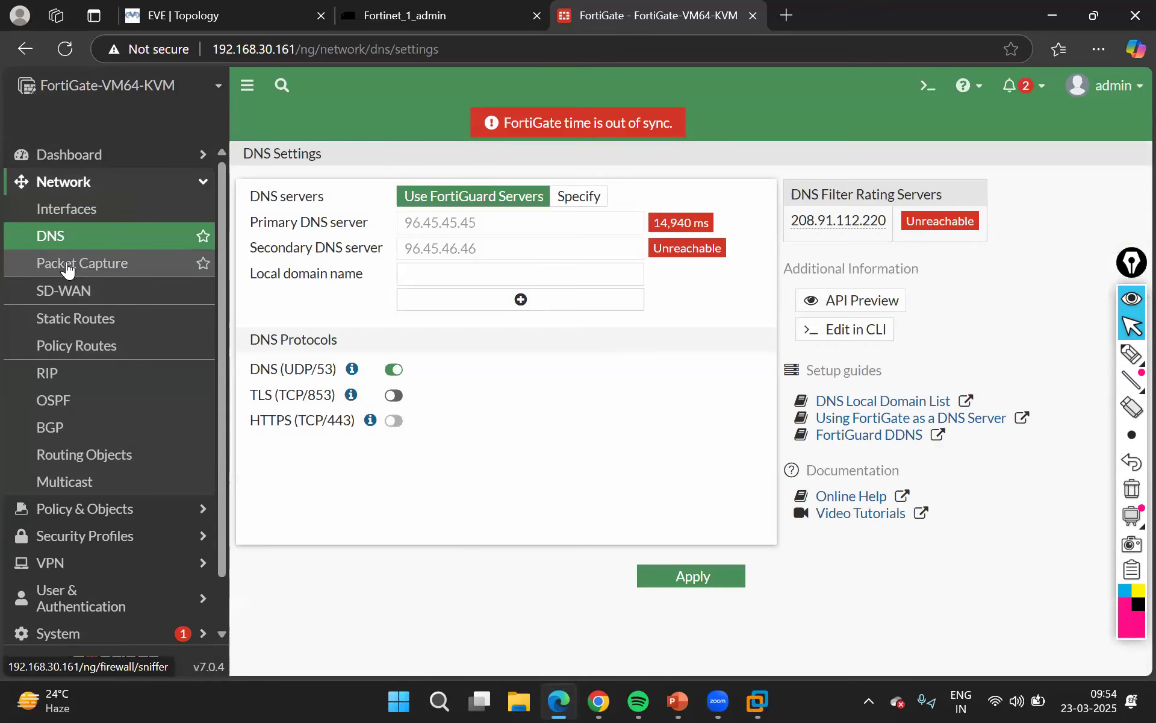
pyautogui.click(60, 265)
pyautogui.click(71, 323)
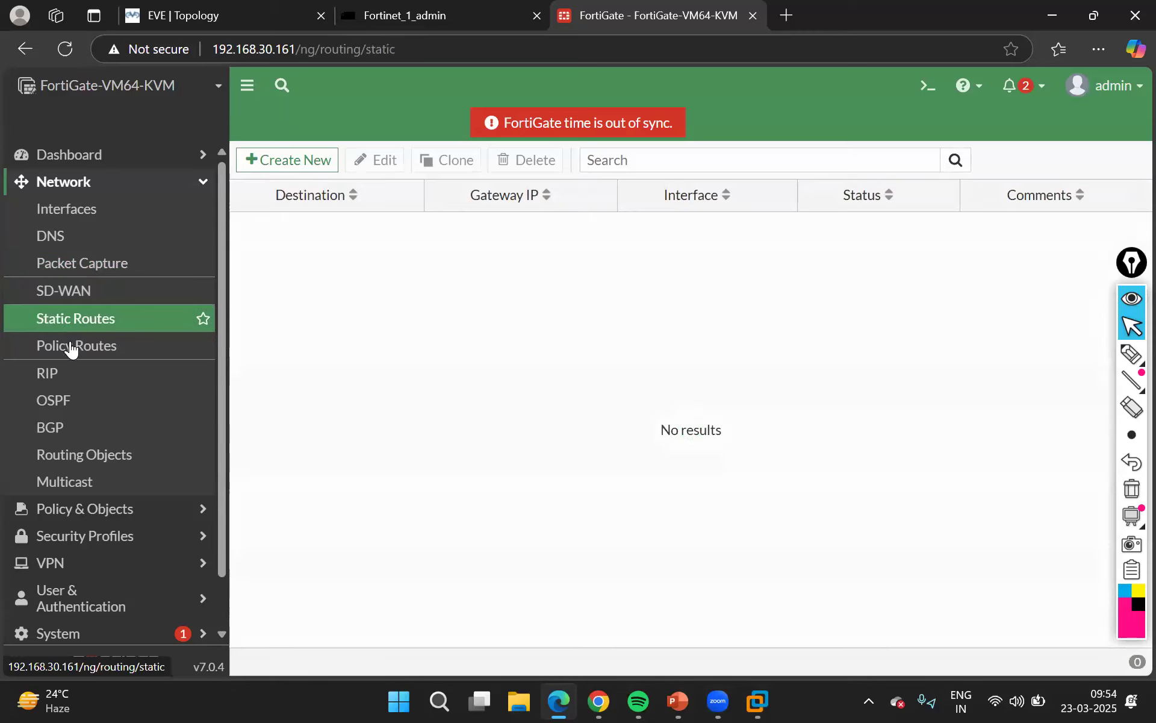
pyautogui.click(73, 353)
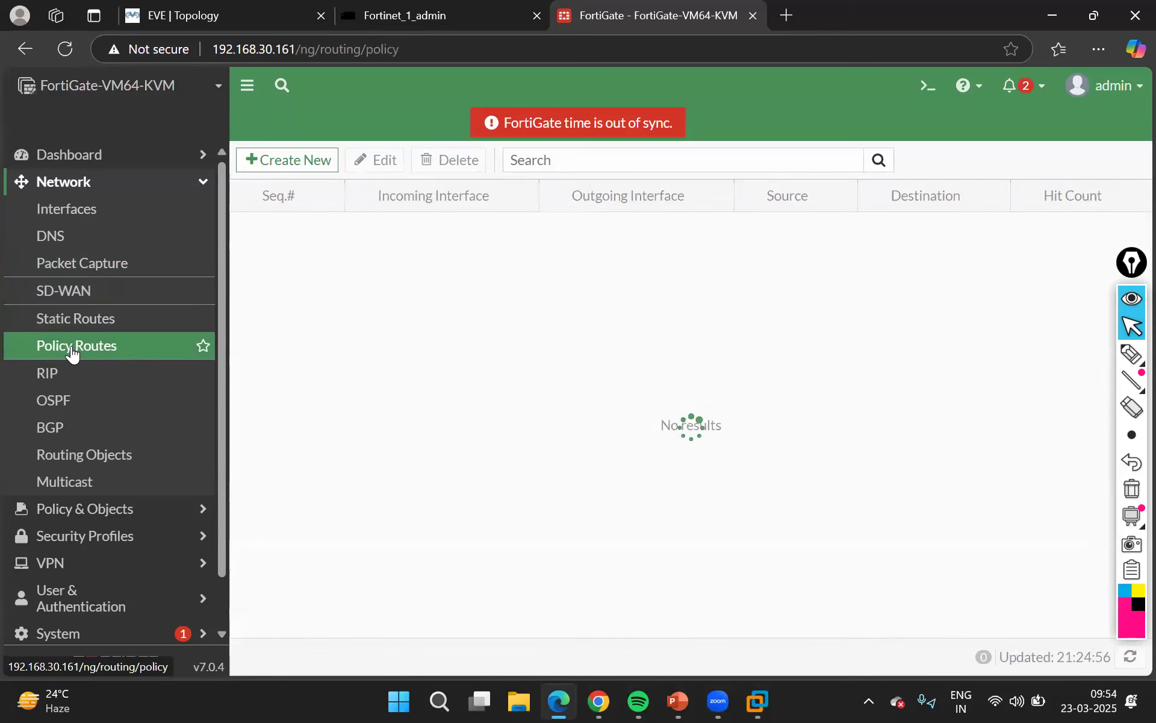
# Open the Firewall Policy list and select the Server Communication policy to examine its source and destination
pyautogui.scroll(-1, 56, 459)
pyautogui.click(56, 456)
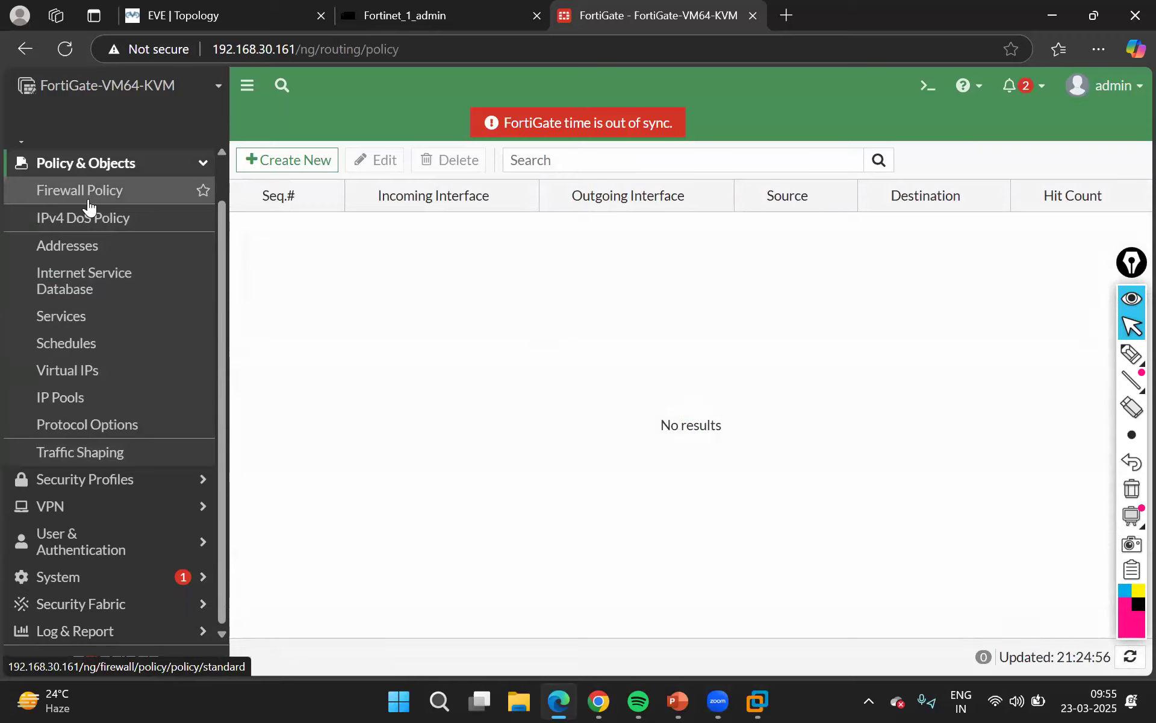
pyautogui.click(88, 207)
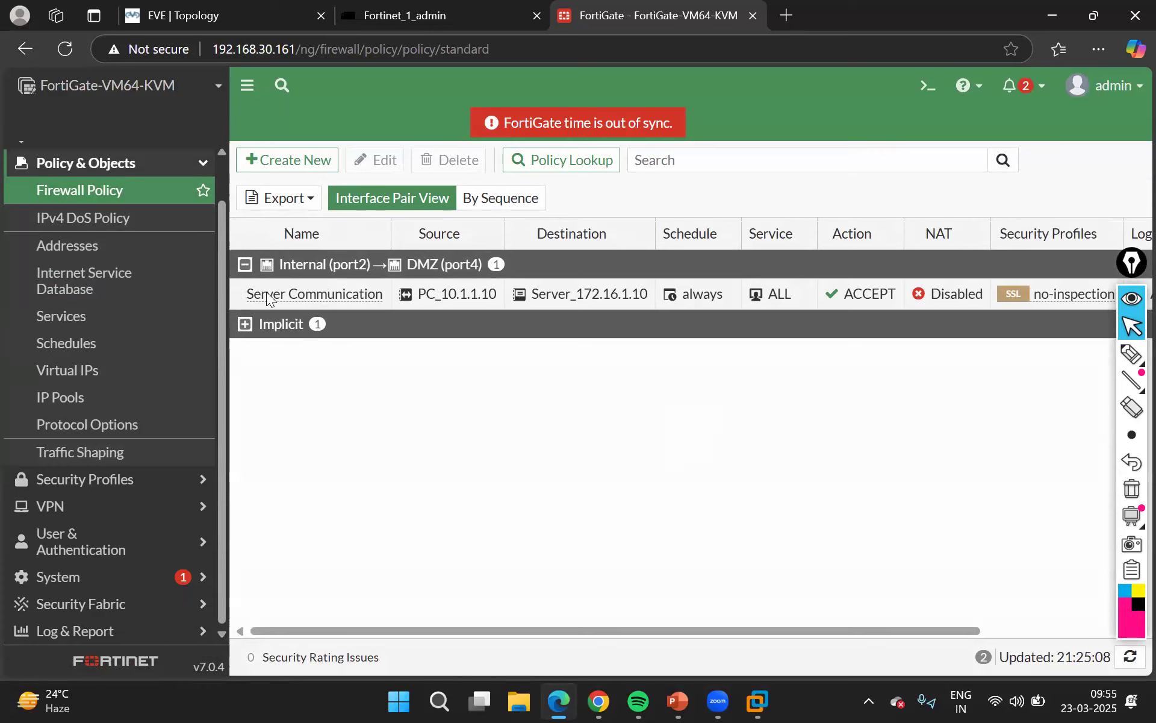
pyautogui.click(248, 294)
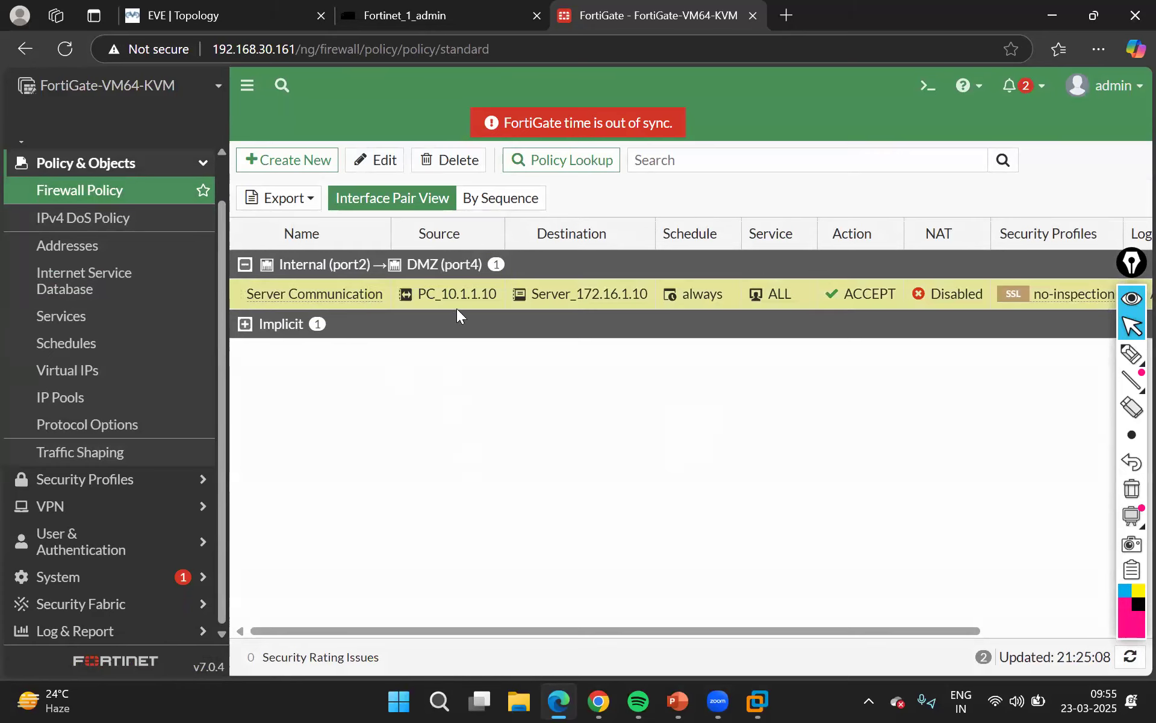
pyautogui.moveTo(467, 301)
# Switch to the EVE-NG topology and start the Win1, 3725 switch and Server nodes
pyautogui.click(250, 20)
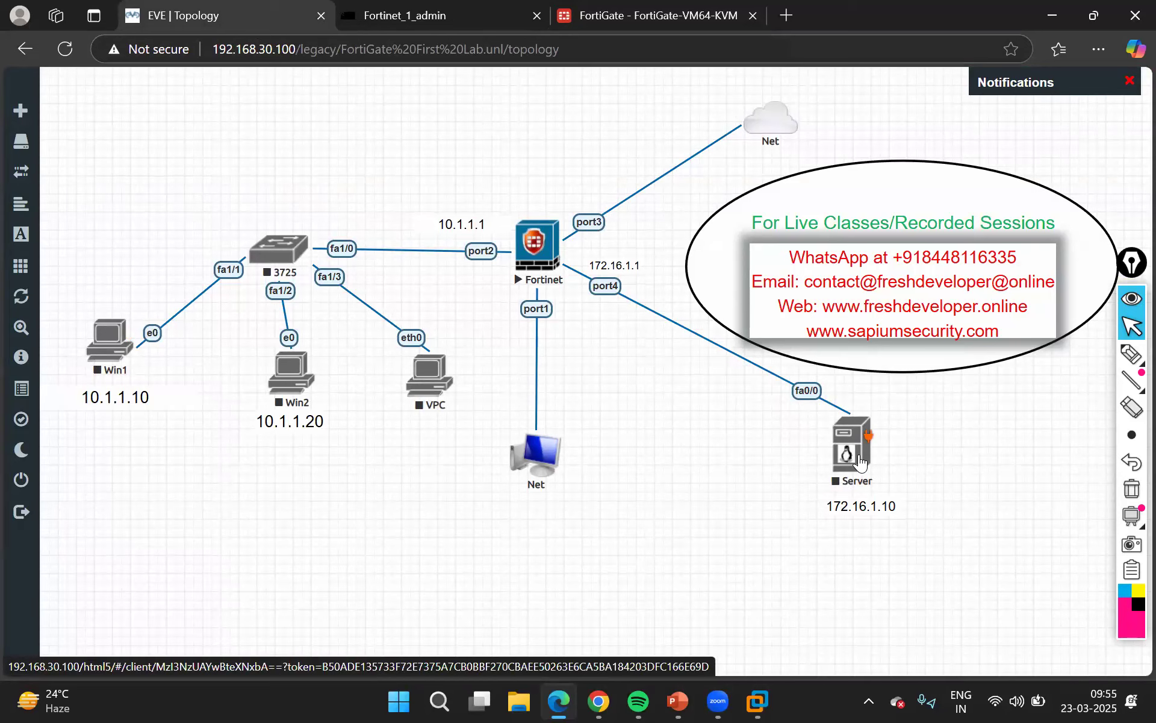
pyautogui.rightClick(105, 344)
pyautogui.click(147, 376)
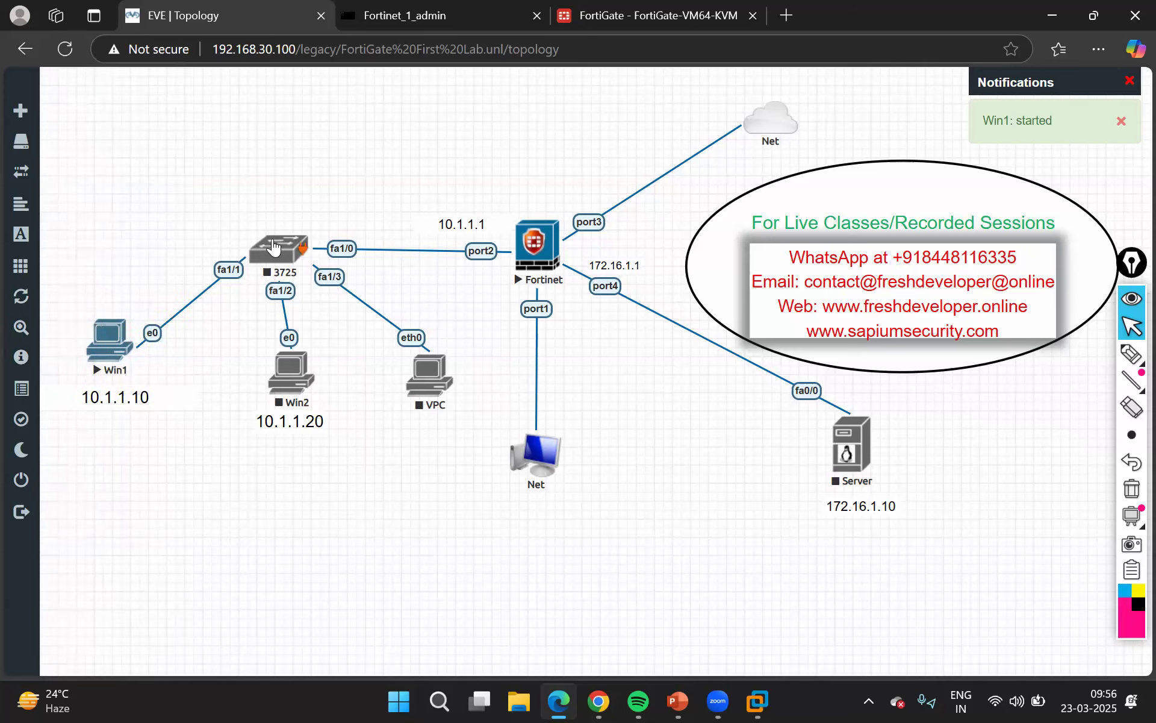
pyautogui.click(272, 252)
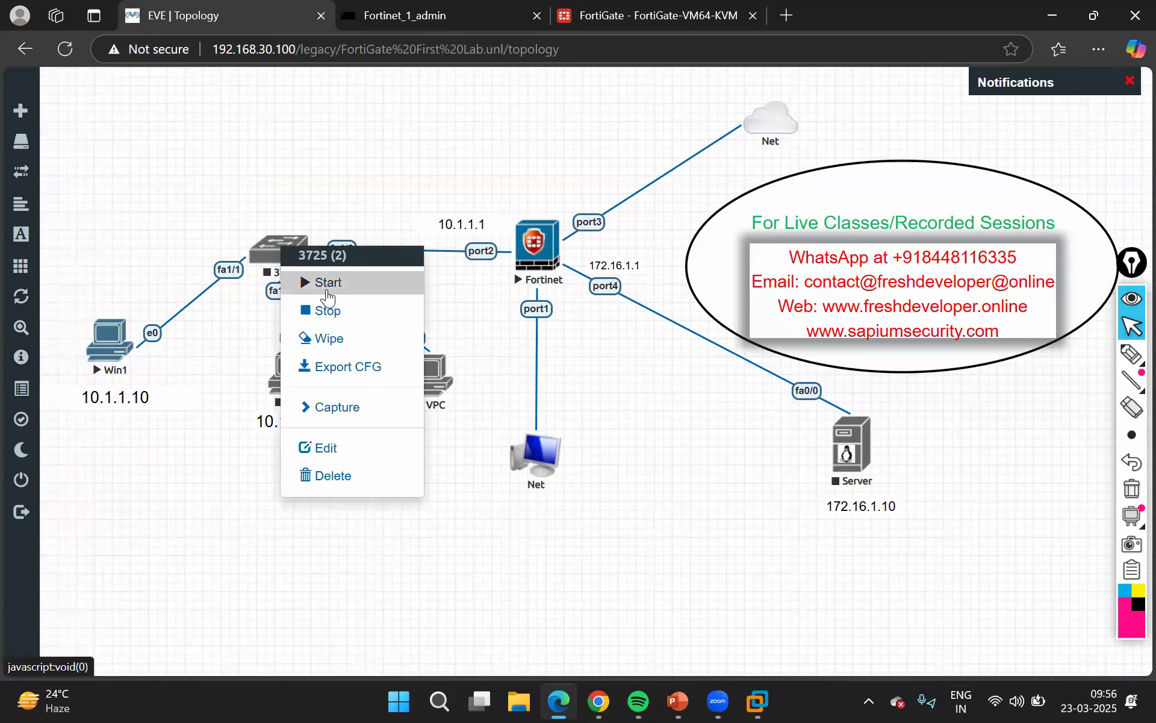
pyautogui.click(326, 288)
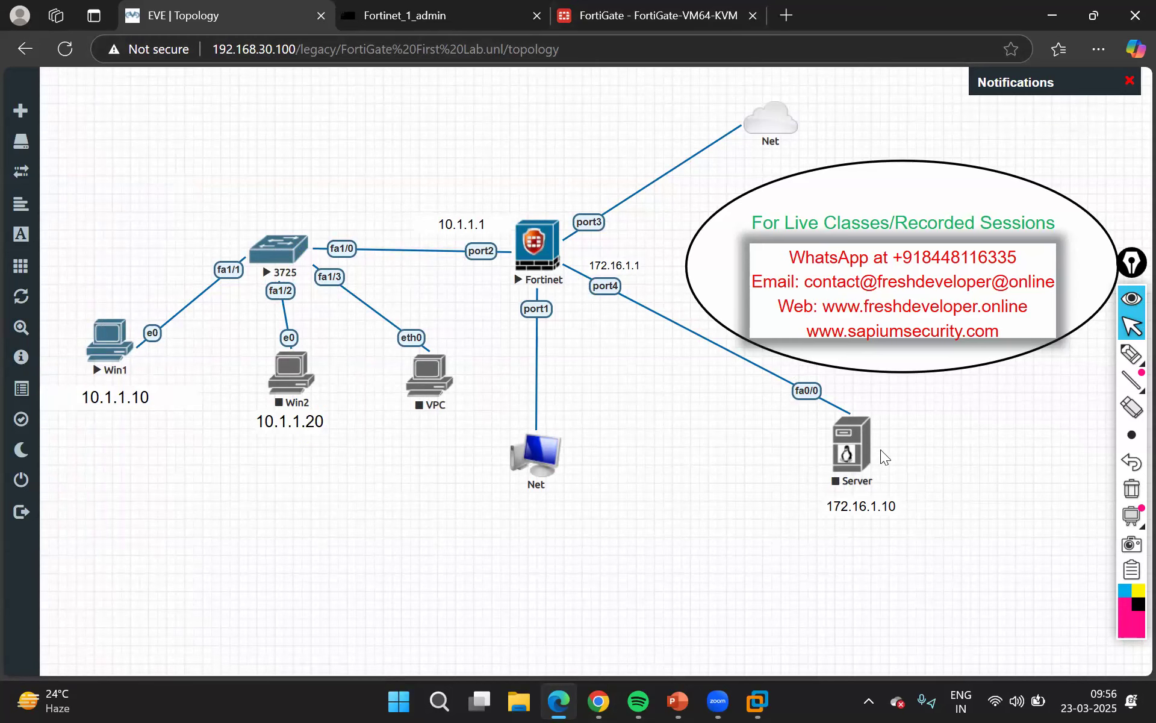
pyautogui.rightClick(861, 426)
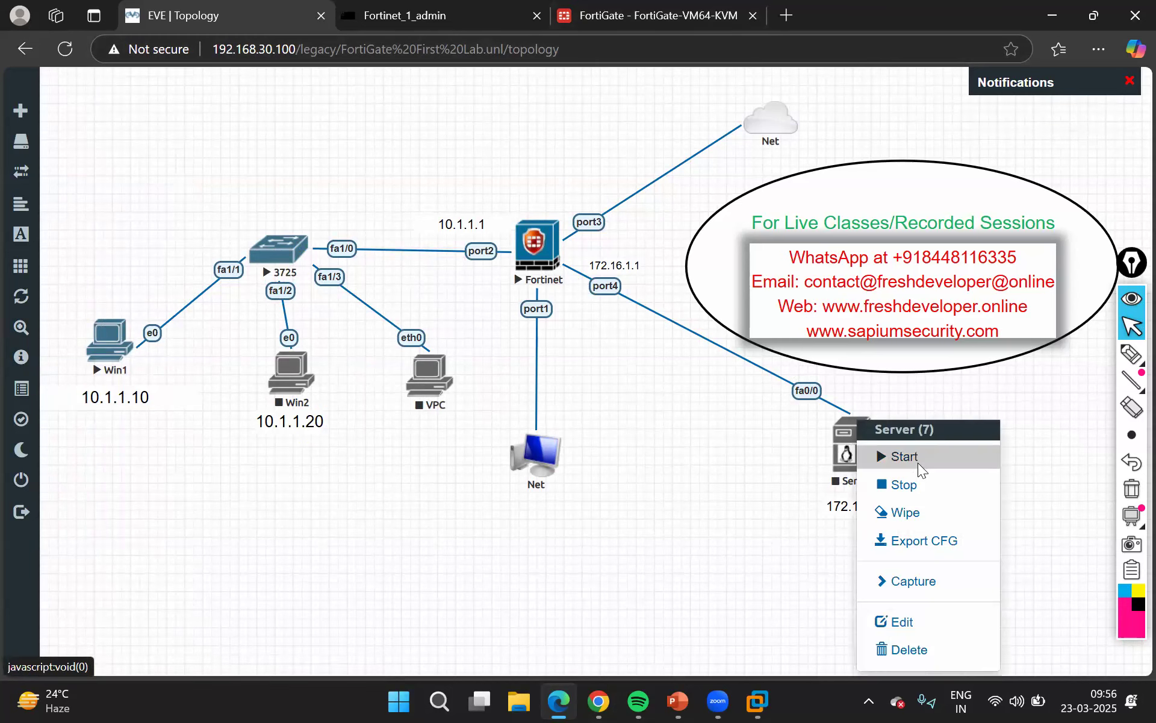
pyautogui.click(919, 469)
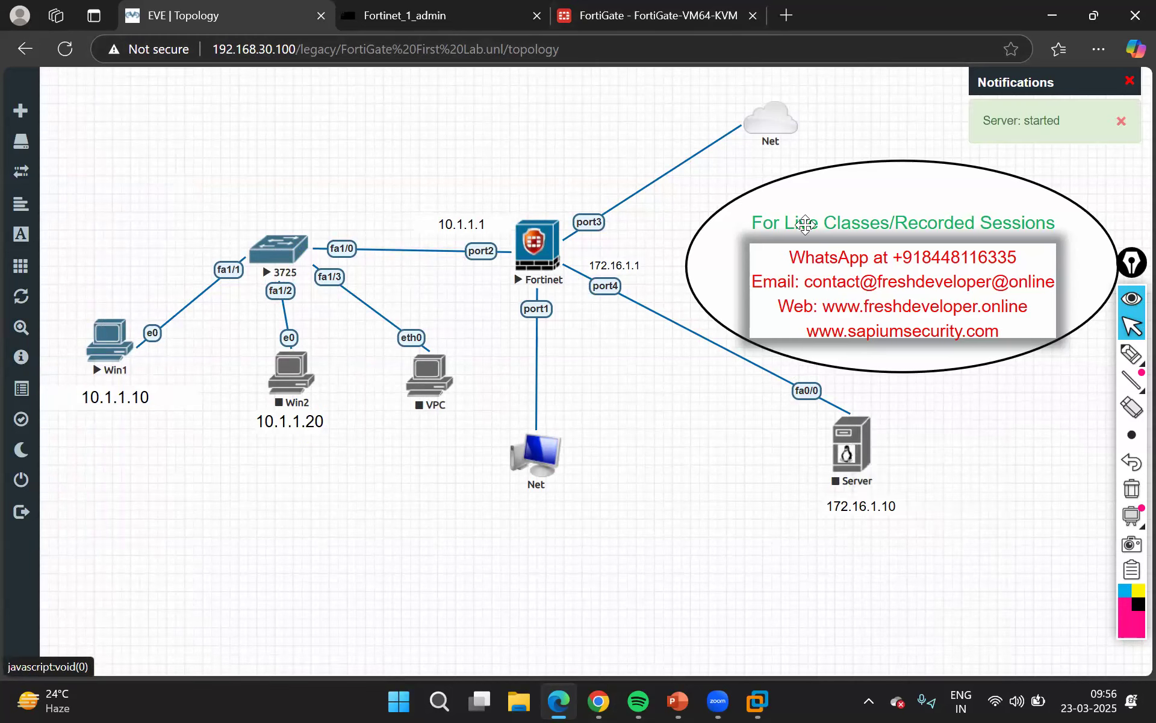
# Return to the FortiGate policy list, review the Server Communication policy's settings, disable the policy and save it
pyautogui.click(673, 12)
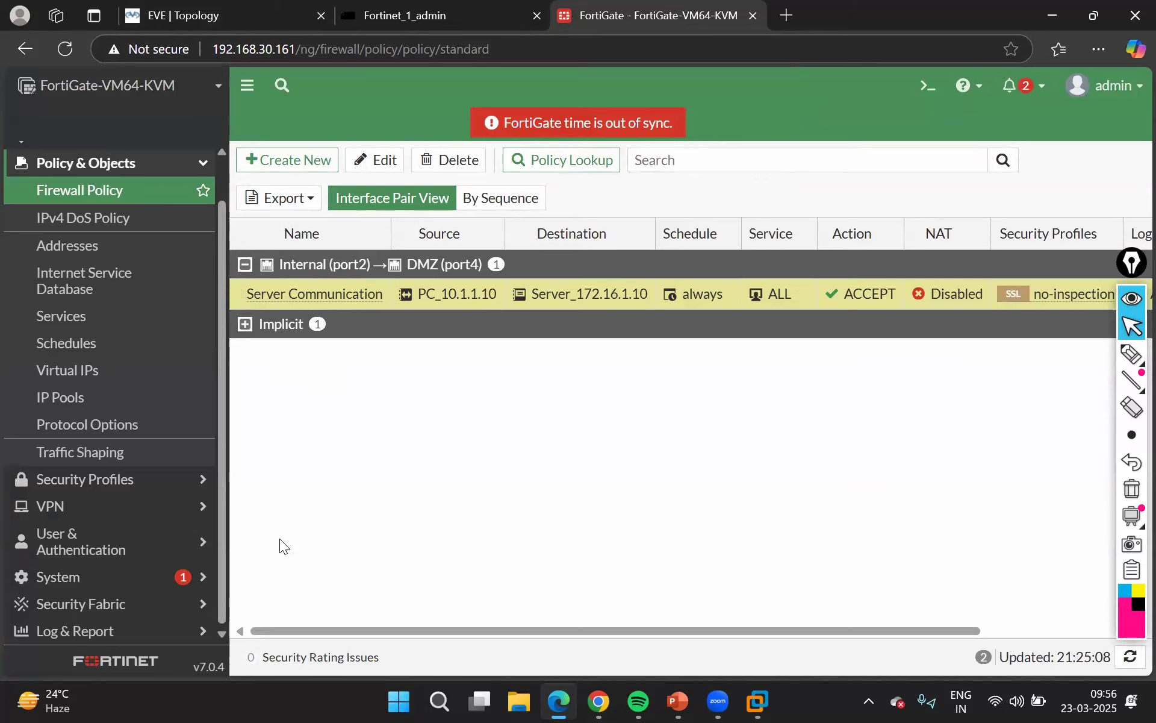
pyautogui.scroll(-1, 284, 483)
pyautogui.scroll(1, 284, 490)
pyautogui.click(363, 162)
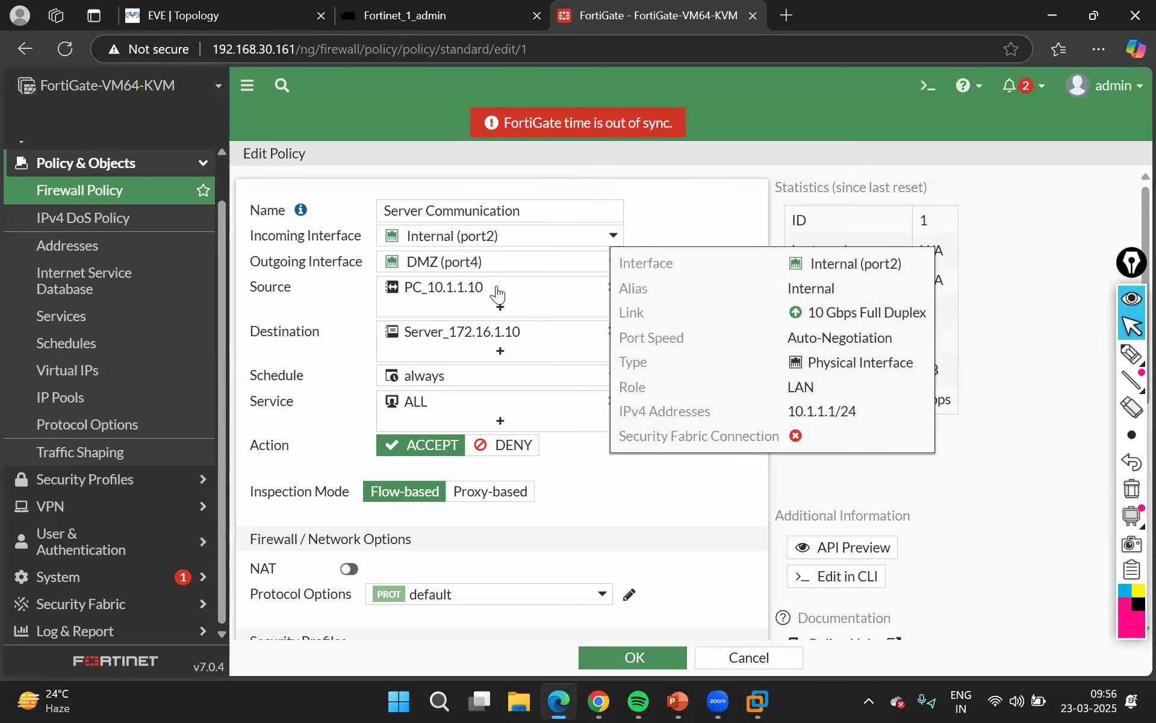
pyautogui.scroll(-1, 479, 349)
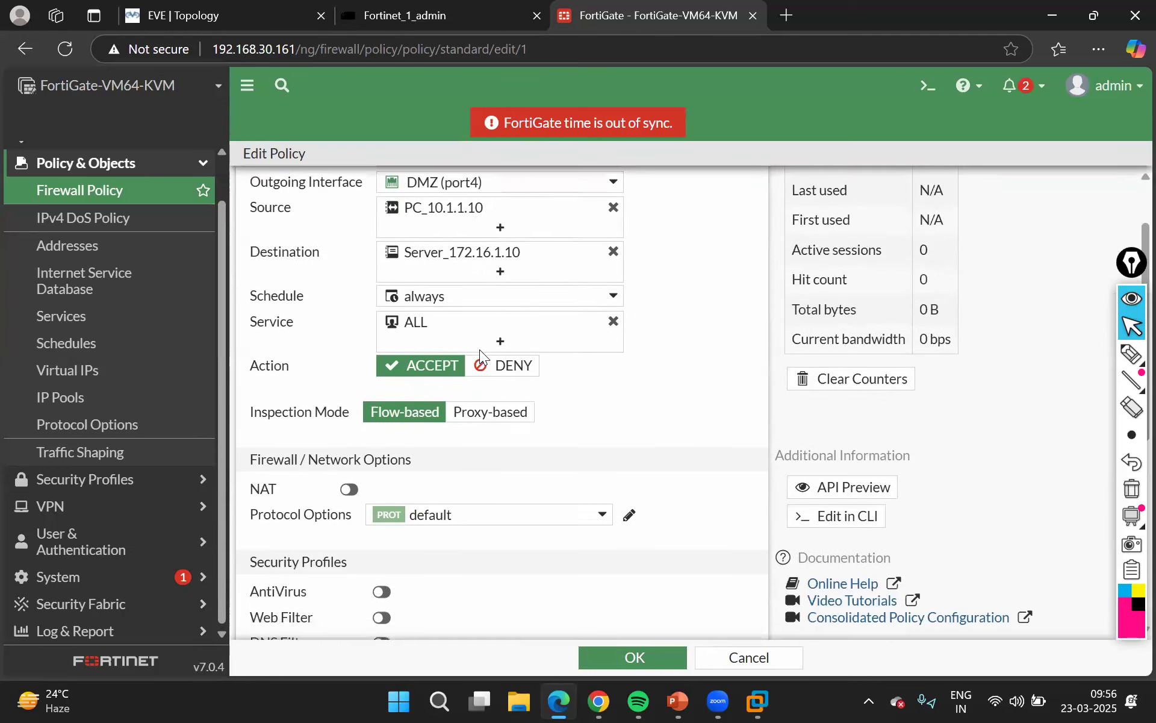
pyautogui.scroll(-3, 536, 442)
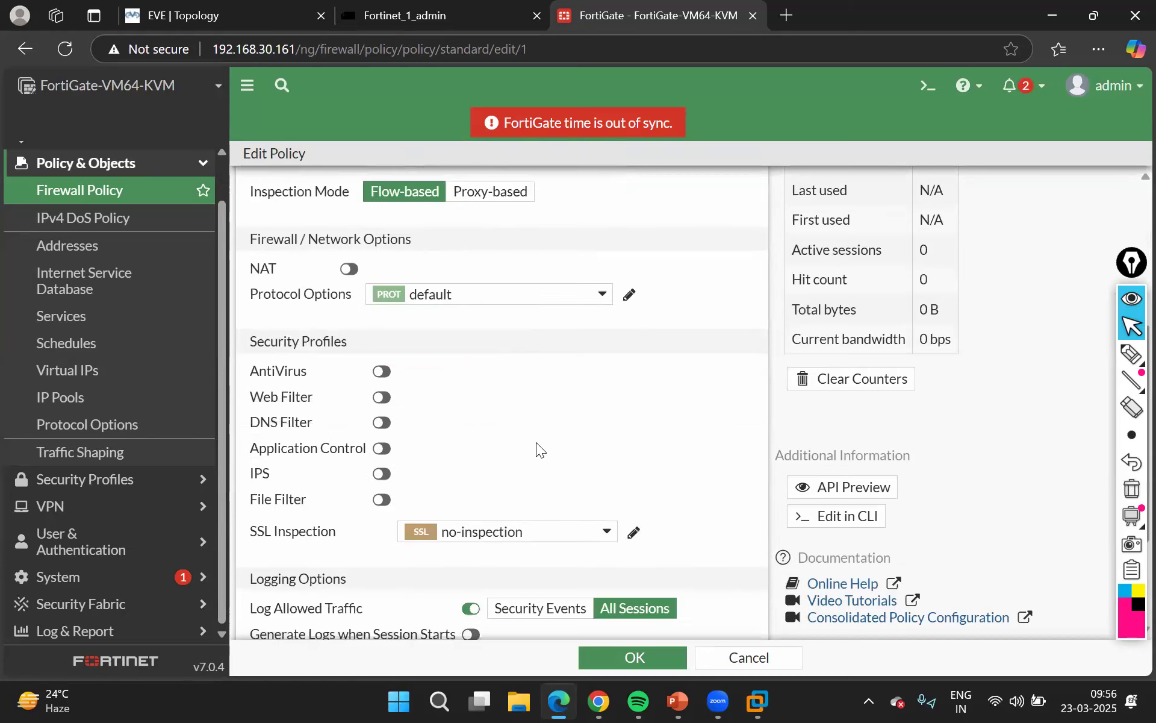
pyautogui.scroll(-2, 504, 457)
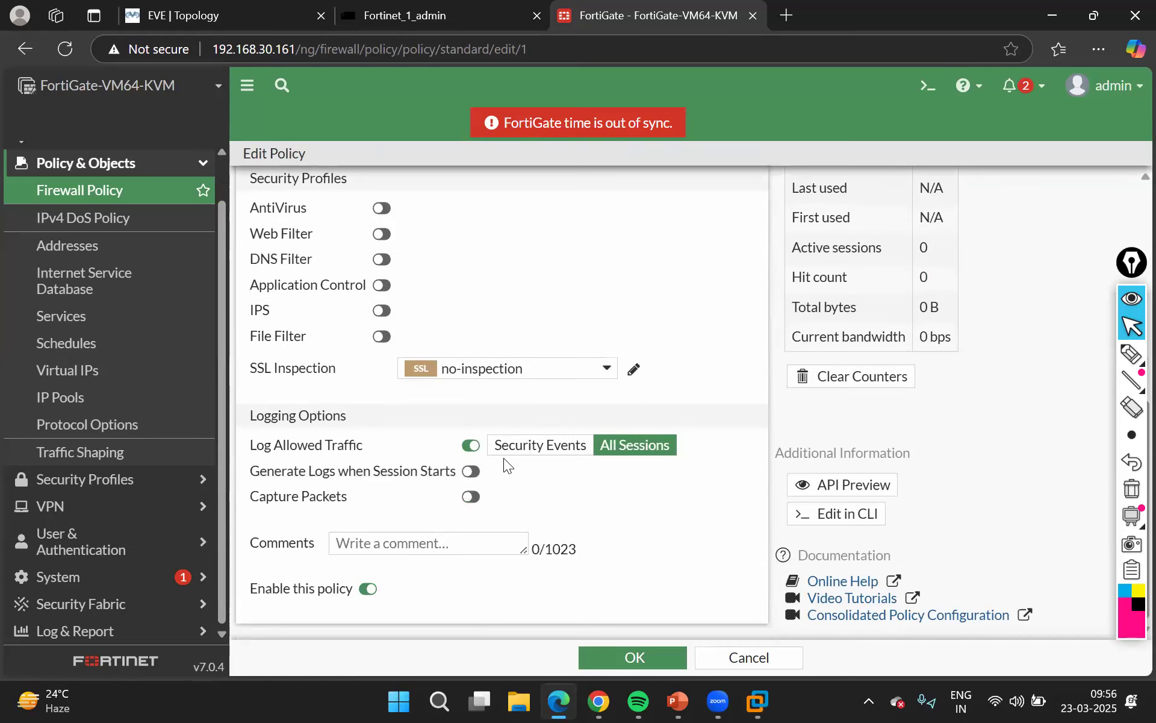
pyautogui.click(365, 590)
pyautogui.click(594, 666)
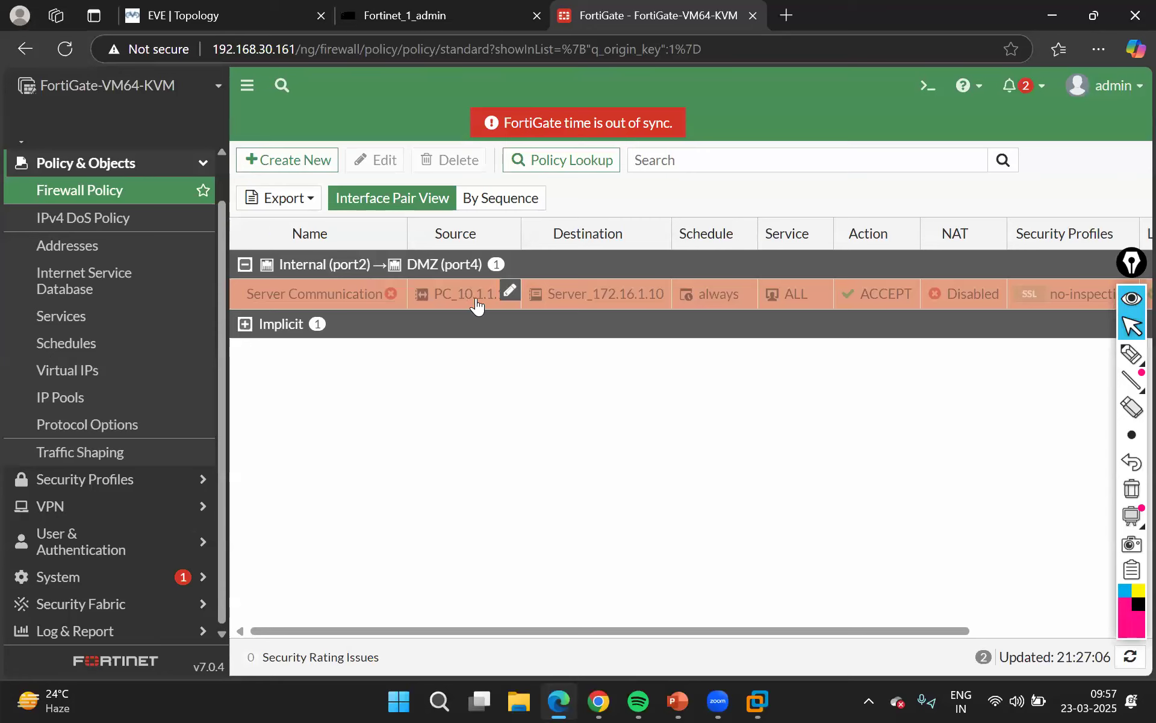
# Expand the Implicit section of the policy list and select the Implicit Deny rule to examine it
pyautogui.moveTo(502, 306)
pyautogui.moveTo(602, 306)
pyautogui.click(245, 325)
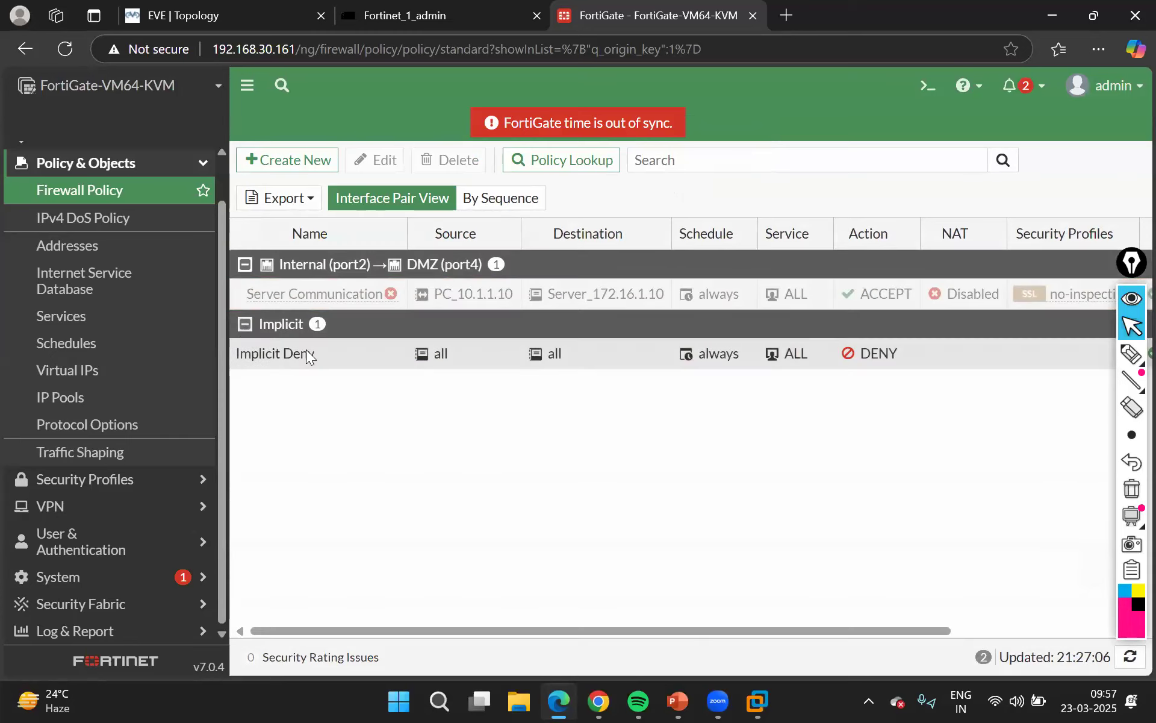
pyautogui.click(308, 357)
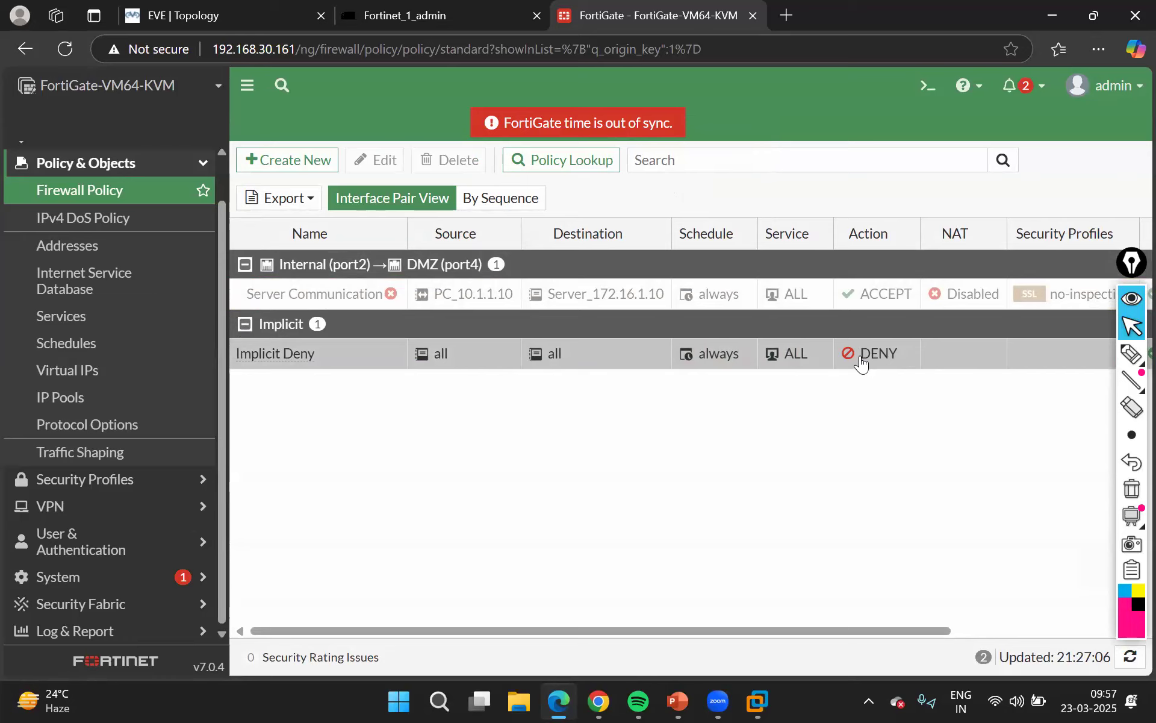
# Draw a magenta firewall box with brick marks below the policy list, with one line to its left, one upward and two to its right
pyautogui.click(1132, 353)
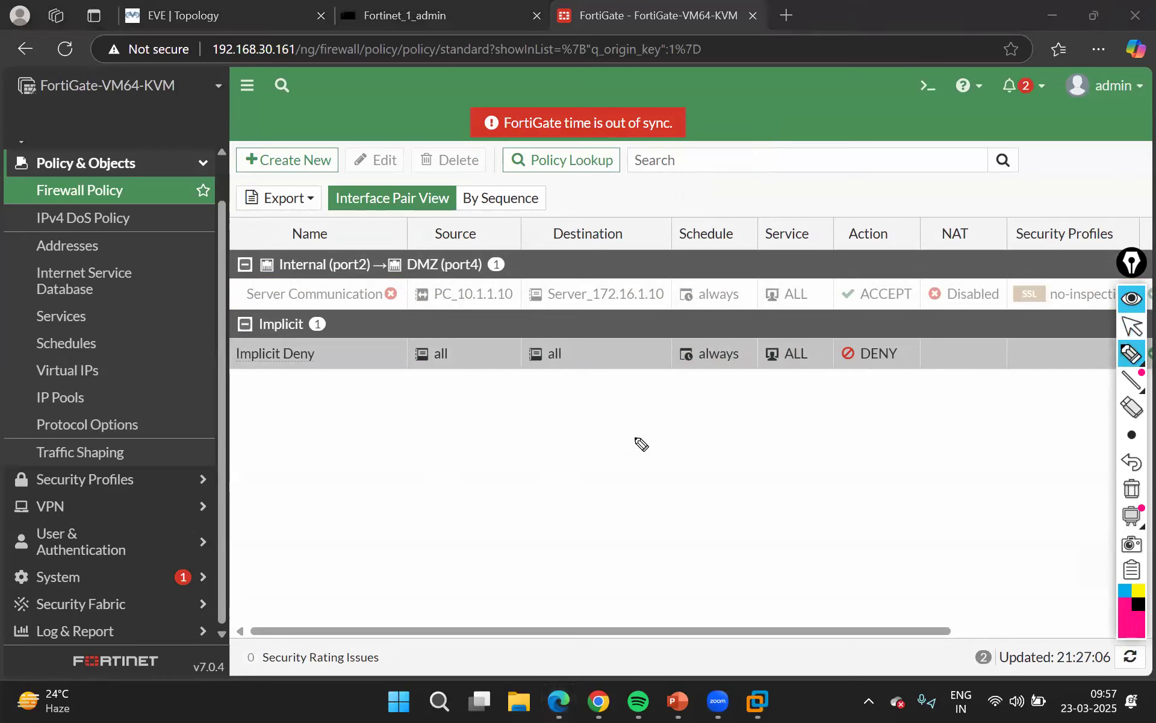
pyautogui.moveTo(634, 530)
pyautogui.mouseDown()
pyautogui.moveTo(634, 434)
pyautogui.moveTo(689, 522)
pyautogui.moveTo(643, 518)
pyautogui.mouseUp()
pyautogui.moveTo(644, 465); pyautogui.dragTo(690, 462)
pyautogui.moveTo(641, 493); pyautogui.dragTo(685, 486)
pyautogui.moveTo(667, 431); pyautogui.dragTo(670, 453)
pyautogui.moveTo(657, 472)
pyautogui.mouseDown()
pyautogui.moveTo(660, 483)
pyautogui.moveTo(681, 480)
pyautogui.moveTo(669, 514)
pyautogui.moveTo(465, 502)
pyautogui.mouseUp()
pyautogui.click(667, 498)
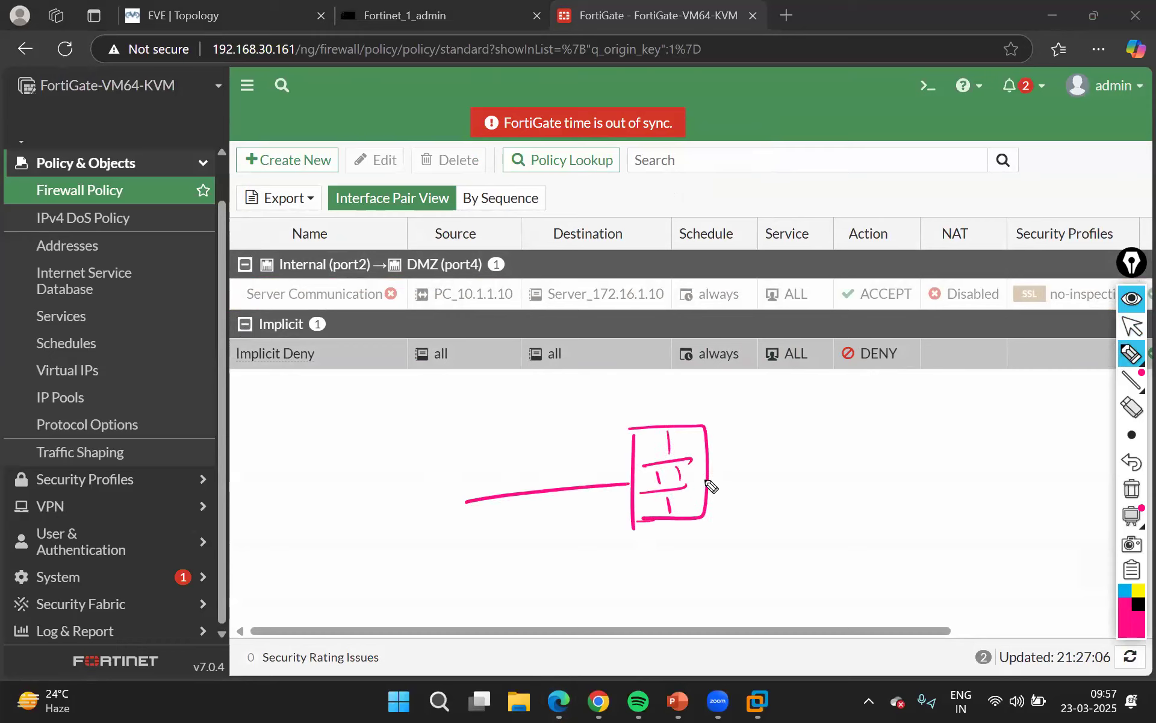
pyautogui.moveTo(709, 476); pyautogui.dragTo(847, 462)
pyautogui.moveTo(669, 425); pyautogui.dragTo(666, 369)
pyautogui.moveTo(710, 444); pyautogui.dragTo(831, 415)
# Label the sketched firewall's connection lines by hand as Port 2, Port 3, Port 4 and Port 5
pyautogui.click(469, 474)
pyautogui.moveTo(446, 485); pyautogui.dragTo(520, 476)
pyautogui.moveTo(688, 372); pyautogui.dragTo(689, 393)
pyautogui.moveTo(690, 373)
pyautogui.mouseDown()
pyautogui.moveTo(691, 385)
pyautogui.moveTo(726, 381)
pyautogui.moveTo(731, 392)
pyautogui.mouseUp()
pyautogui.moveTo(722, 382); pyautogui.dragTo(750, 387)
pyautogui.moveTo(858, 394)
pyautogui.mouseDown()
pyautogui.moveTo(859, 420)
pyautogui.moveTo(896, 402)
pyautogui.moveTo(925, 411)
pyautogui.mouseUp()
pyautogui.moveTo(916, 401); pyautogui.dragTo(916, 420)
pyautogui.moveTo(869, 480)
pyautogui.mouseDown()
pyautogui.moveTo(902, 496)
pyautogui.moveTo(929, 490)
pyautogui.mouseUp()
# Sketch device shapes at the ends of the Port 2 and Port 4 lines, and branch the Port 5 line to further devices
pyautogui.moveTo(828, 403)
pyautogui.mouseDown()
pyautogui.moveTo(828, 419)
pyautogui.moveTo(843, 420)
pyautogui.mouseUp()
pyautogui.moveTo(823, 423)
pyautogui.mouseDown()
pyautogui.moveTo(834, 421)
pyautogui.moveTo(859, 476)
pyautogui.moveTo(960, 431)
pyautogui.mouseUp()
pyautogui.moveTo(958, 412)
pyautogui.mouseDown()
pyautogui.moveTo(980, 429)
pyautogui.moveTo(977, 439)
pyautogui.moveTo(983, 427)
pyautogui.mouseUp()
pyautogui.moveTo(871, 465)
pyautogui.mouseDown()
pyautogui.moveTo(971, 467)
pyautogui.moveTo(975, 494)
pyautogui.moveTo(1000, 460)
pyautogui.moveTo(1032, 490)
pyautogui.moveTo(1007, 507)
pyautogui.mouseUp()
pyautogui.moveTo(432, 499)
pyautogui.mouseDown()
pyautogui.moveTo(462, 494)
pyautogui.moveTo(426, 530)
pyautogui.moveTo(459, 517)
pyautogui.moveTo(425, 527)
pyautogui.mouseUp()
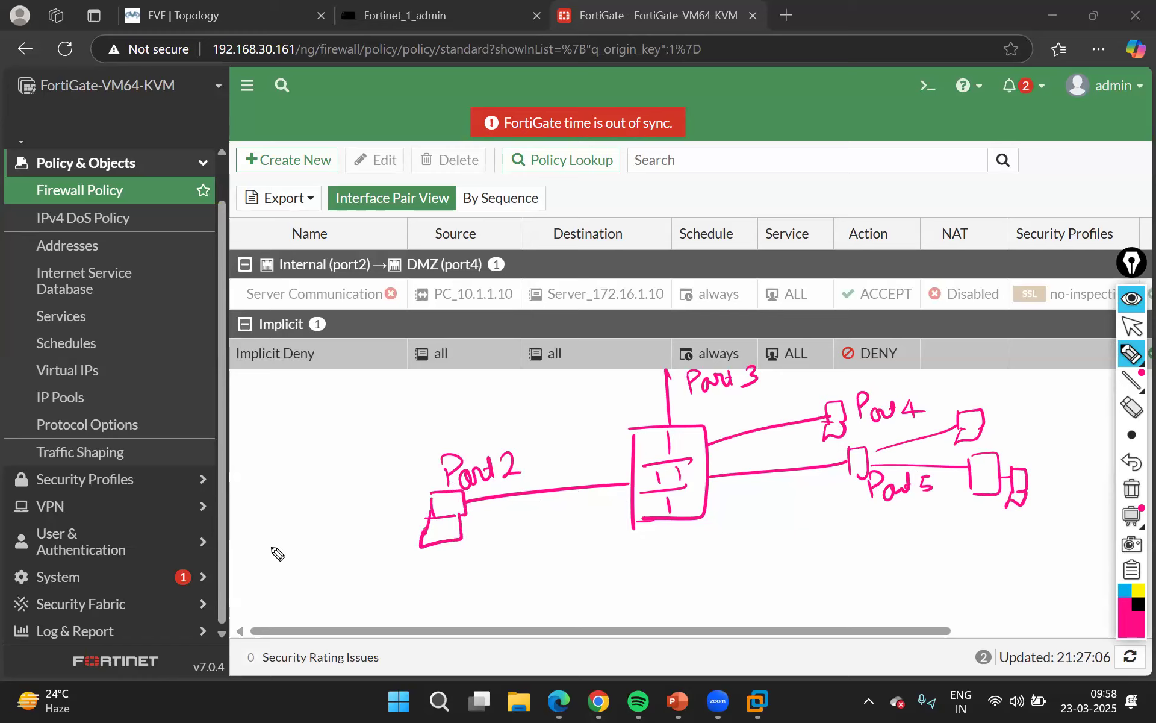
# Switch the pen to blue, label the sketched firewall FW and draw a curved arrow from the Port 2 line to the Port 5 line
pyautogui.click(1123, 592)
pyautogui.moveTo(657, 456)
pyautogui.mouseDown()
pyautogui.moveTo(656, 474)
pyautogui.moveTo(669, 447)
pyautogui.mouseUp()
pyautogui.moveTo(656, 461); pyautogui.dragTo(700, 447)
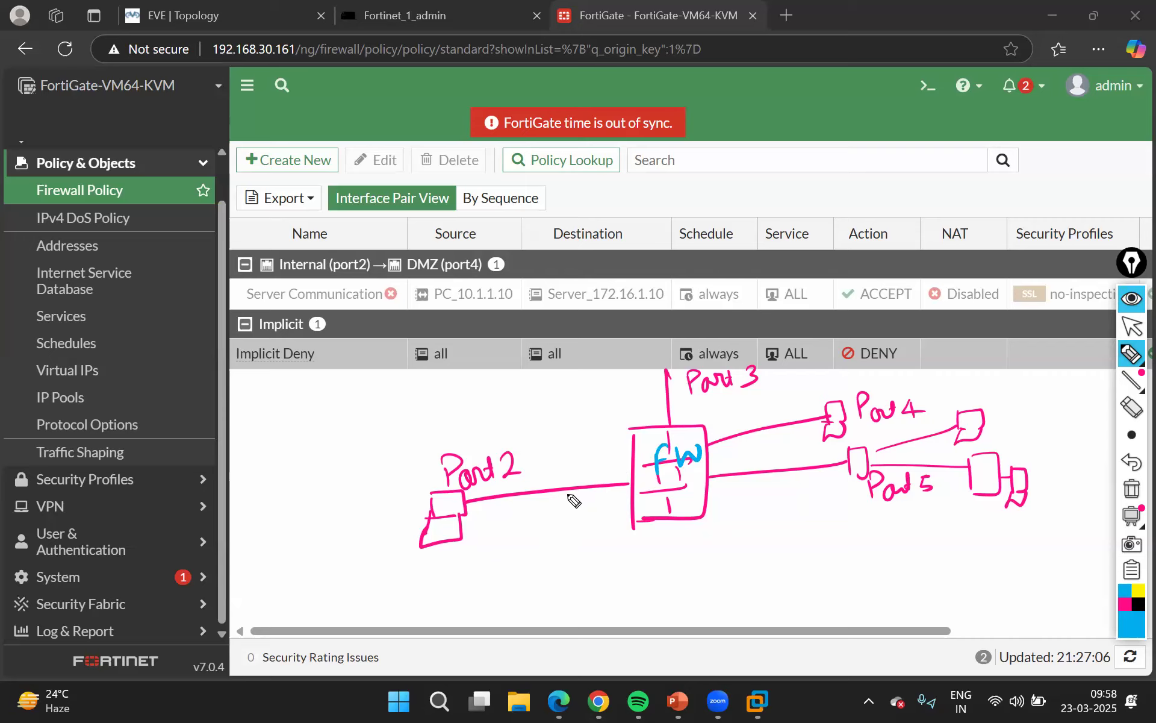
pyautogui.moveTo(568, 494)
pyautogui.mouseDown()
pyautogui.moveTo(620, 569)
pyautogui.moveTo(717, 555)
pyautogui.moveTo(764, 479)
pyautogui.moveTo(774, 495)
pyautogui.mouseUp()
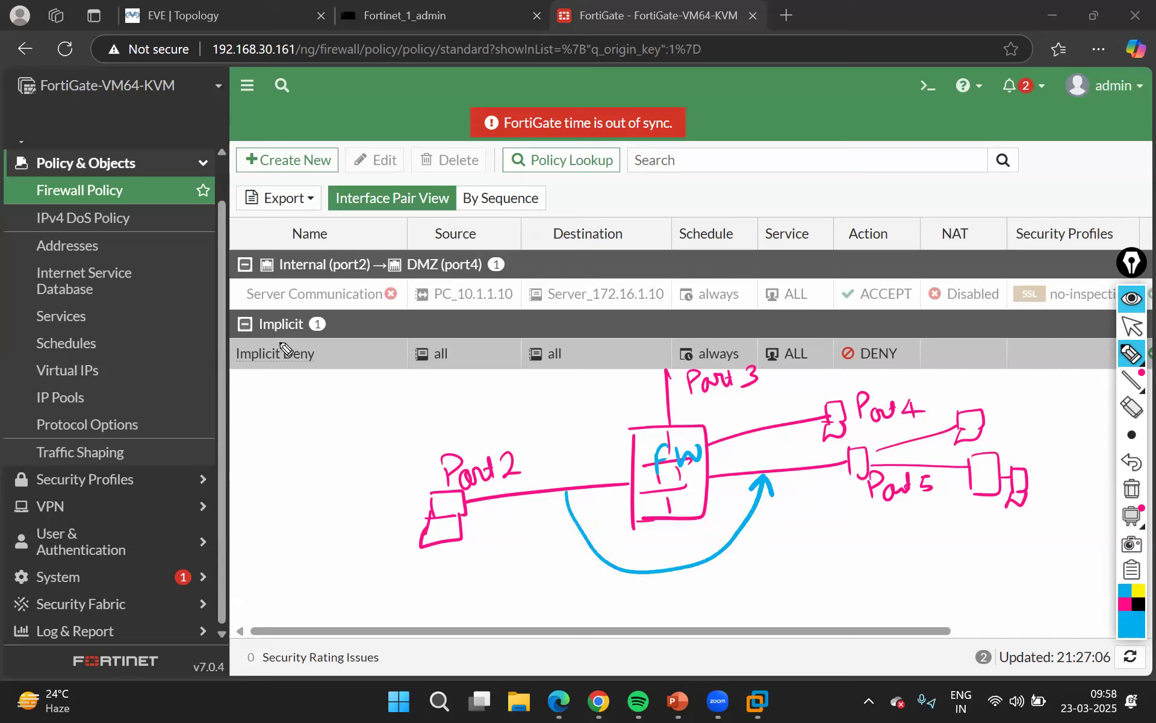
# Circle the Implicit Deny rule, cross out the Port 2 to Port 5 arrow and underline the Port 5 label in blue
pyautogui.moveTo(265, 340)
pyautogui.mouseDown()
pyautogui.moveTo(314, 402)
pyautogui.moveTo(282, 342)
pyautogui.mouseUp()
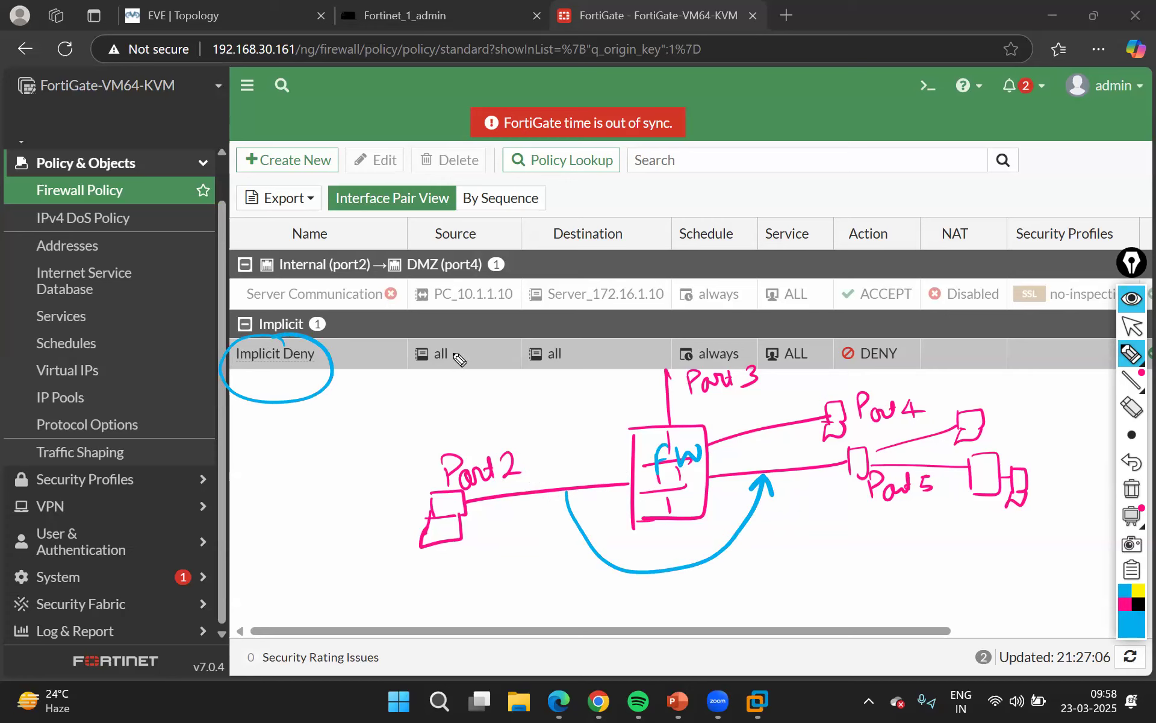
pyautogui.moveTo(665, 545); pyautogui.dragTo(706, 576)
pyautogui.moveTo(690, 548); pyautogui.dragTo(677, 591)
pyautogui.moveTo(863, 508); pyautogui.dragTo(951, 491)
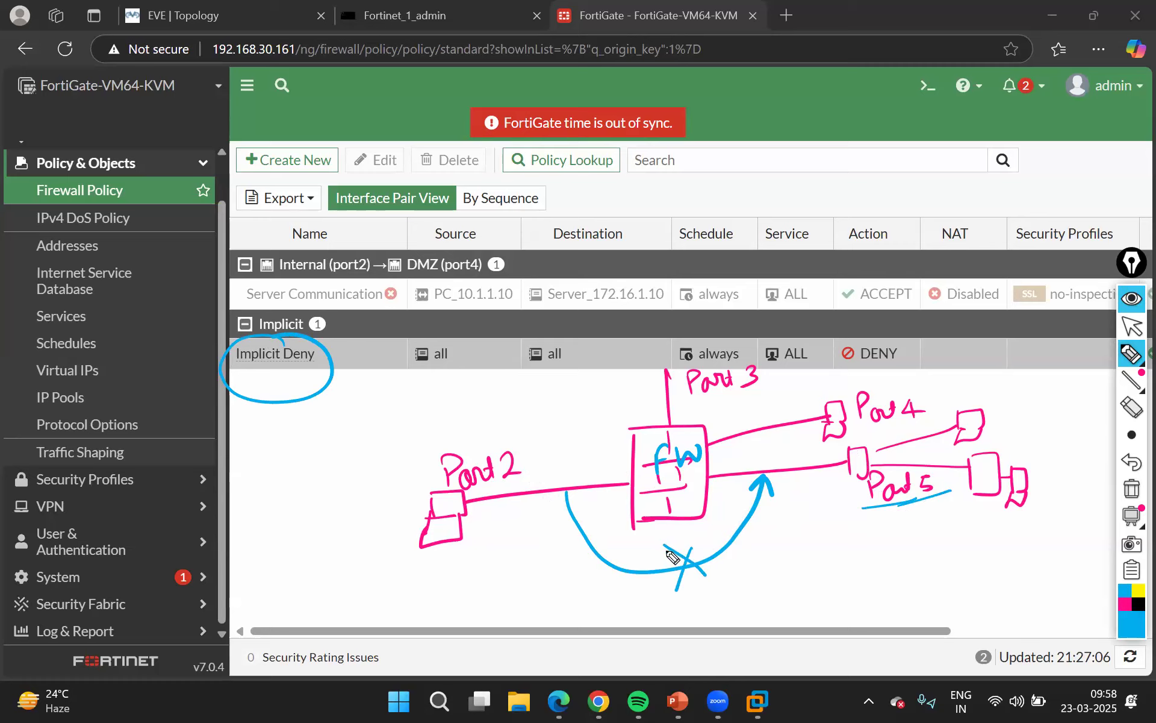
# Draw crossed-out arrows from Port 5 to Port 2 and both ways between Port 4 and Port 2, and circle the rule's DENY action
pyautogui.moveTo(785, 477)
pyautogui.mouseDown()
pyautogui.moveTo(771, 602)
pyautogui.moveTo(554, 503)
pyautogui.moveTo(569, 517)
pyautogui.mouseUp()
pyautogui.moveTo(768, 573)
pyautogui.mouseDown()
pyautogui.moveTo(786, 583)
pyautogui.moveTo(772, 598)
pyautogui.mouseUp()
pyautogui.moveTo(764, 424)
pyautogui.mouseDown()
pyautogui.moveTo(635, 407)
pyautogui.moveTo(580, 474)
pyautogui.mouseUp()
pyautogui.moveTo(579, 411)
pyautogui.mouseDown()
pyautogui.moveTo(612, 423)
pyautogui.moveTo(591, 431)
pyautogui.mouseUp()
pyautogui.moveTo(531, 480)
pyautogui.mouseDown()
pyautogui.moveTo(697, 391)
pyautogui.moveTo(789, 420)
pyautogui.moveTo(775, 427)
pyautogui.mouseUp()
pyautogui.moveTo(607, 380)
pyautogui.mouseDown()
pyautogui.moveTo(639, 388)
pyautogui.moveTo(616, 406)
pyautogui.mouseUp()
pyautogui.moveTo(924, 367)
pyautogui.mouseDown()
pyautogui.moveTo(916, 344)
pyautogui.moveTo(837, 366)
pyautogui.moveTo(936, 358)
pyautogui.moveTo(891, 323)
pyautogui.mouseUp()
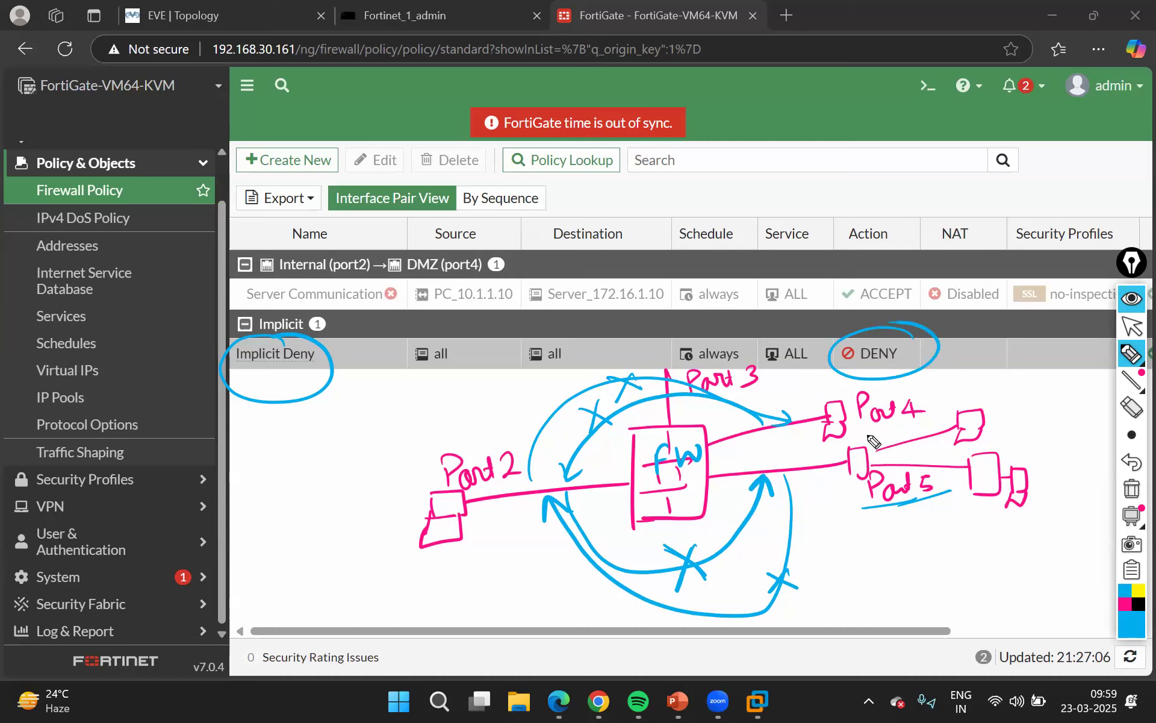
# Circle the Port 5 network, draw an arrow between its devices, and mark Implicit Deny again with an arrow pointing away from it
pyautogui.moveTo(853, 437)
pyautogui.mouseDown()
pyautogui.moveTo(1050, 498)
pyautogui.moveTo(978, 398)
pyautogui.moveTo(858, 415)
pyautogui.mouseUp()
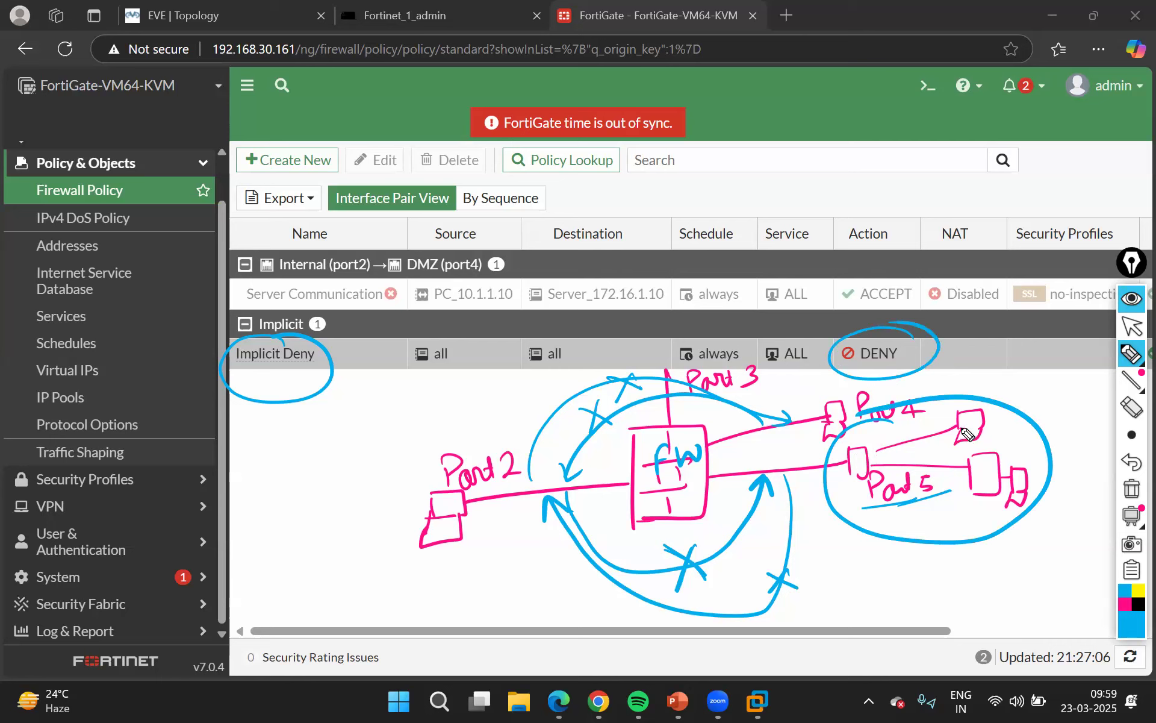
pyautogui.moveTo(967, 423)
pyautogui.mouseDown()
pyautogui.moveTo(1028, 440)
pyautogui.moveTo(1035, 459)
pyautogui.moveTo(1022, 463)
pyautogui.mouseUp()
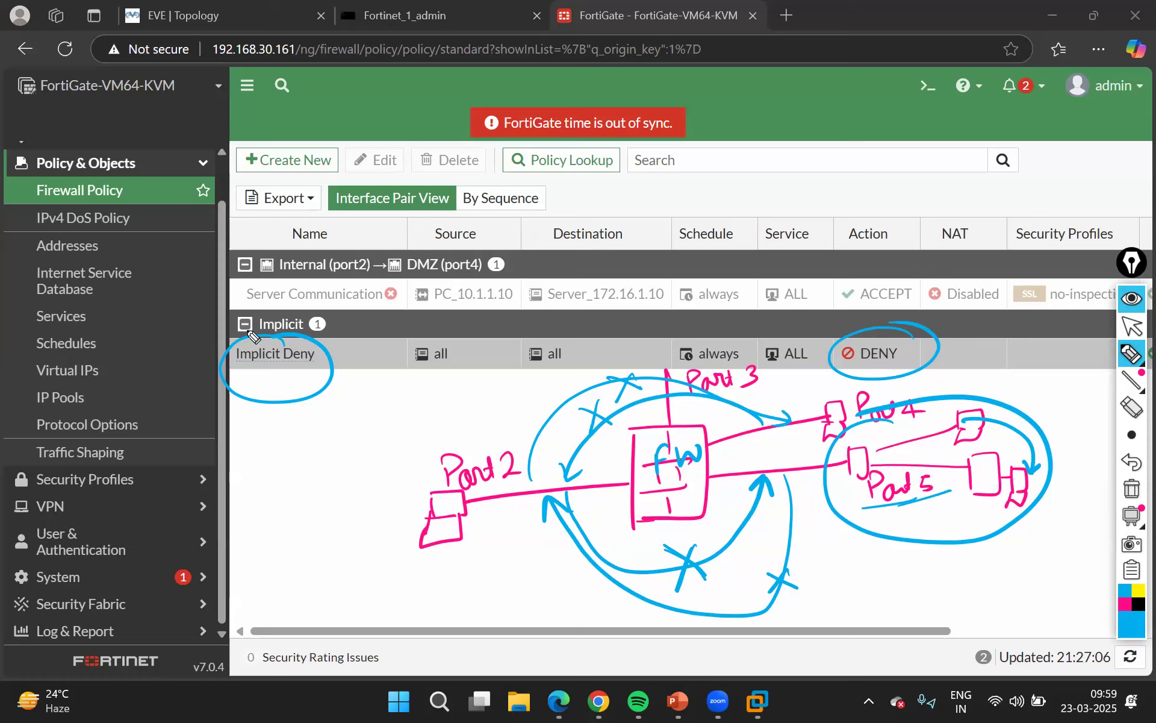
pyautogui.moveTo(306, 414)
pyautogui.mouseDown()
pyautogui.moveTo(241, 361)
pyautogui.moveTo(238, 385)
pyautogui.moveTo(288, 387)
pyautogui.moveTo(342, 476)
pyautogui.moveTo(335, 453)
pyautogui.mouseUp()
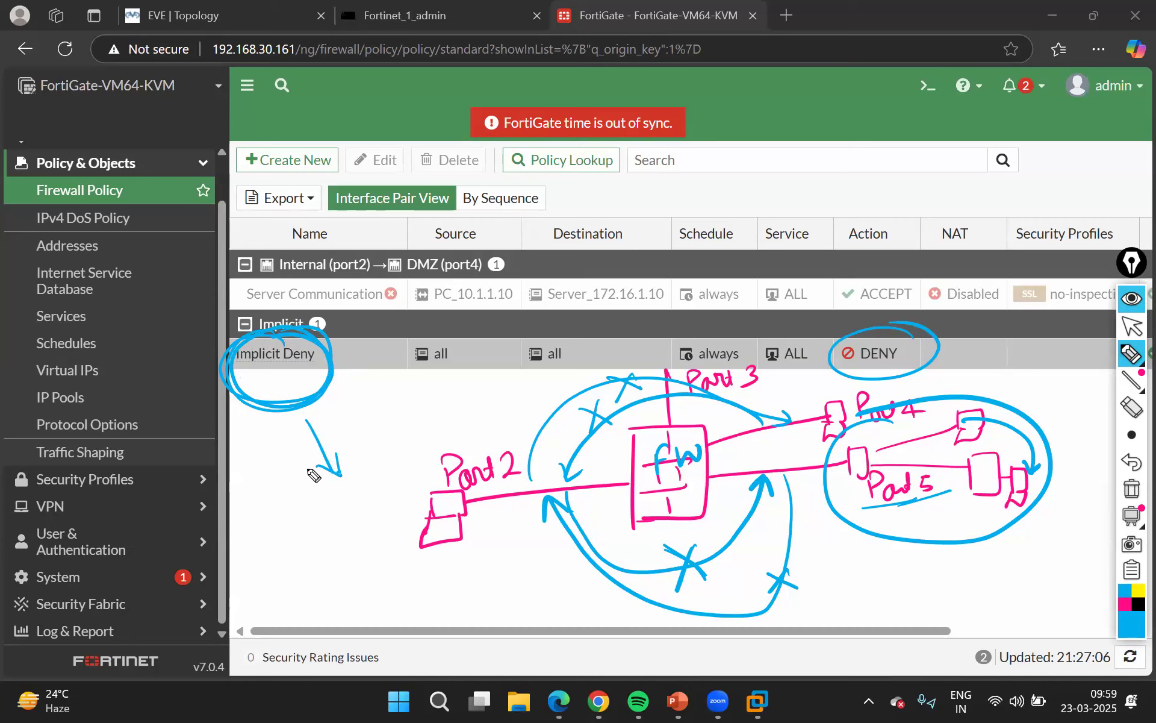
# Clear all annotations from the screen, leave drawing mode and open the Win1 node's console from the EVE-NG topology
pyautogui.hotkey('ctrl', 'shift', '7')
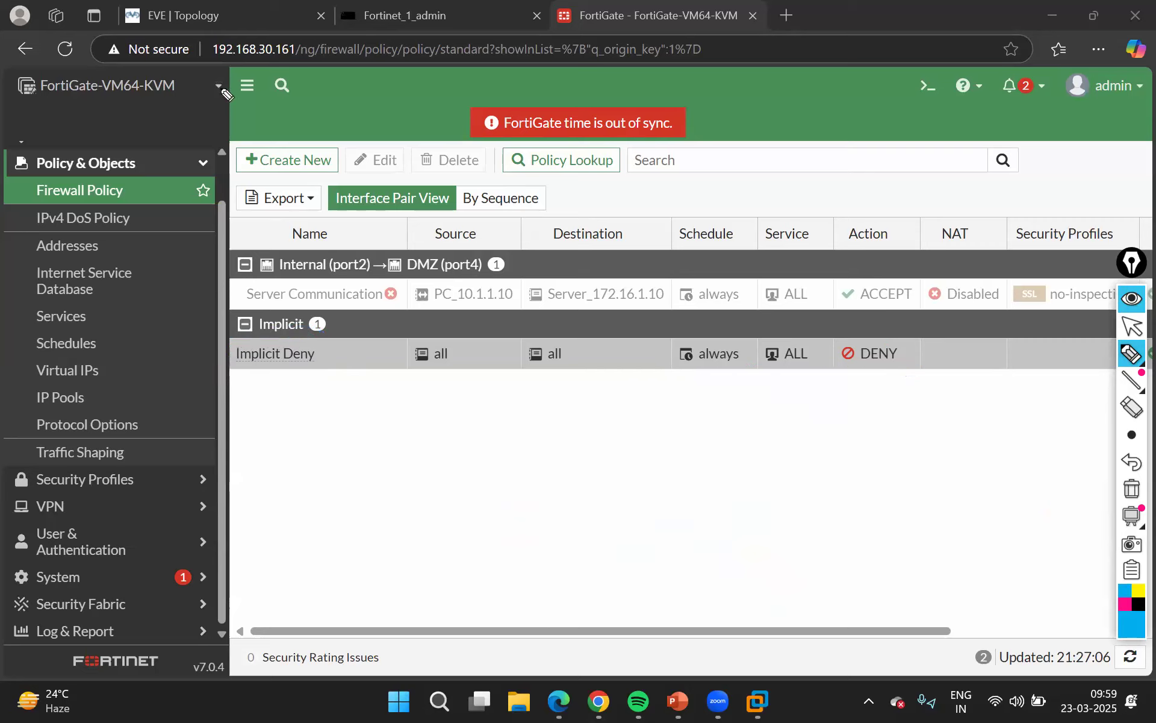
pyautogui.click(1132, 326)
pyautogui.click(212, 15)
pyautogui.click(113, 342)
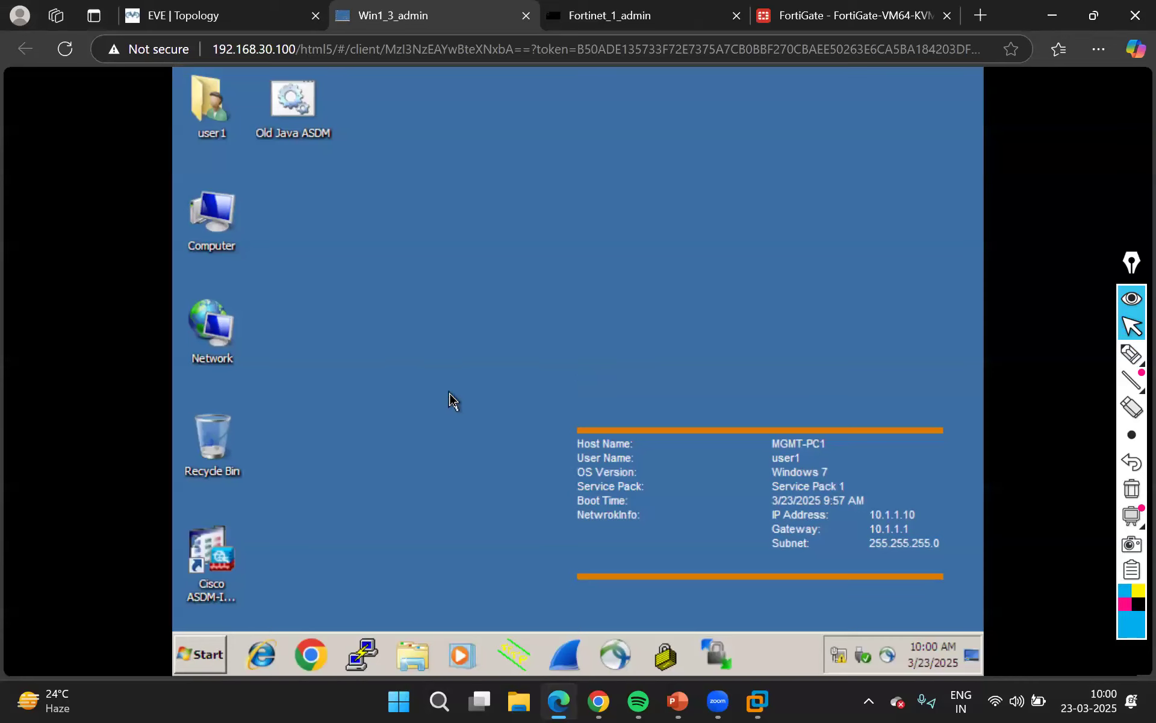
# Open a Command Prompt on the Win1 machine and run ipconfig
pyautogui.click(204, 651)
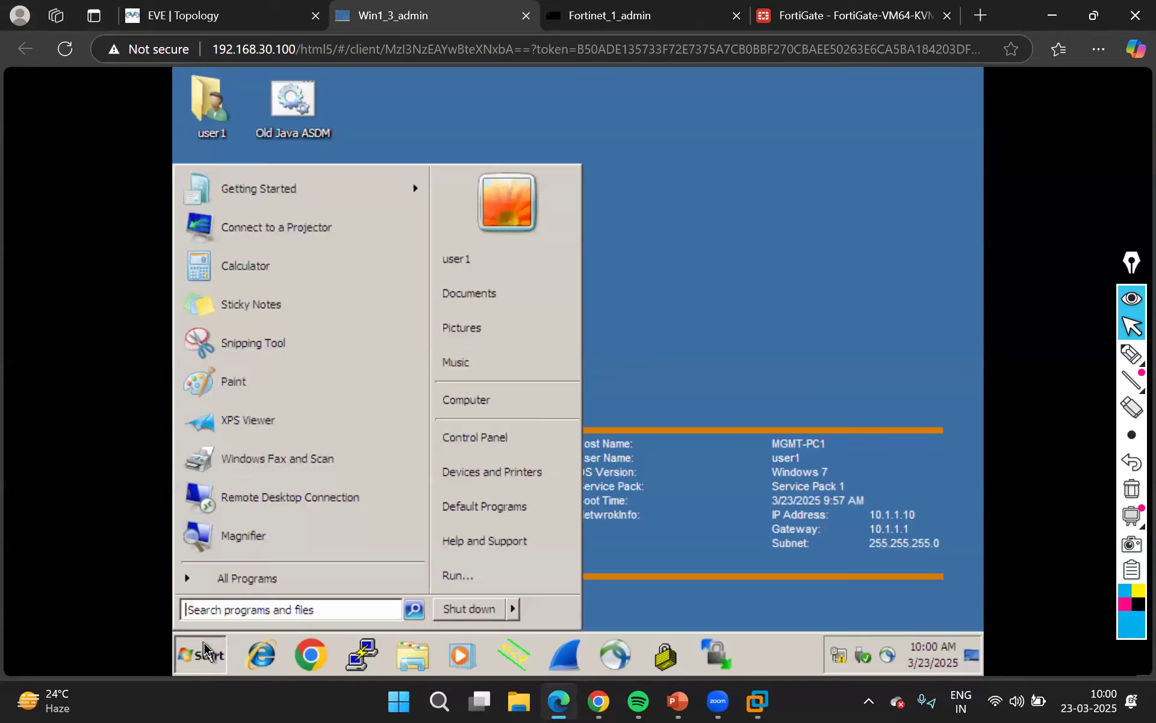
pyautogui.write('cmd')
pyautogui.press('Return')
pyautogui.write('ipconfig')
pyautogui.press('Return')
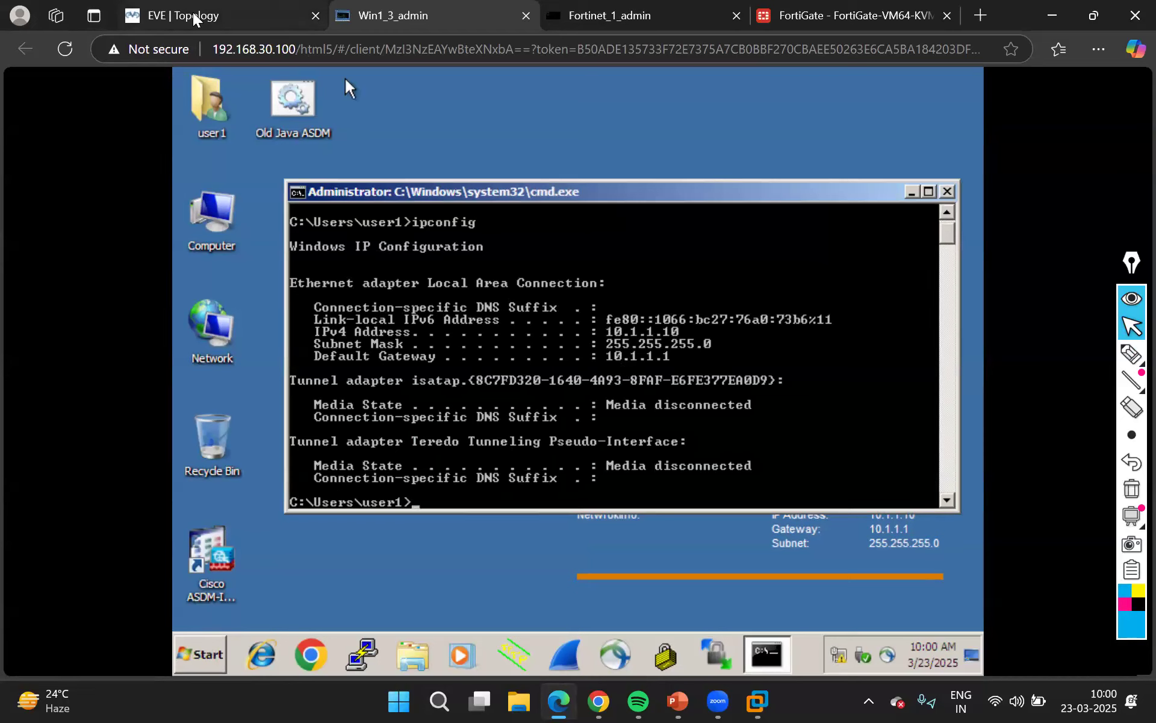
# Check the server's address in the topology and ping 172.16.1.10 from the Win1 Command Prompt
pyautogui.hotkey('ctrl', 'shift', 'Tab')
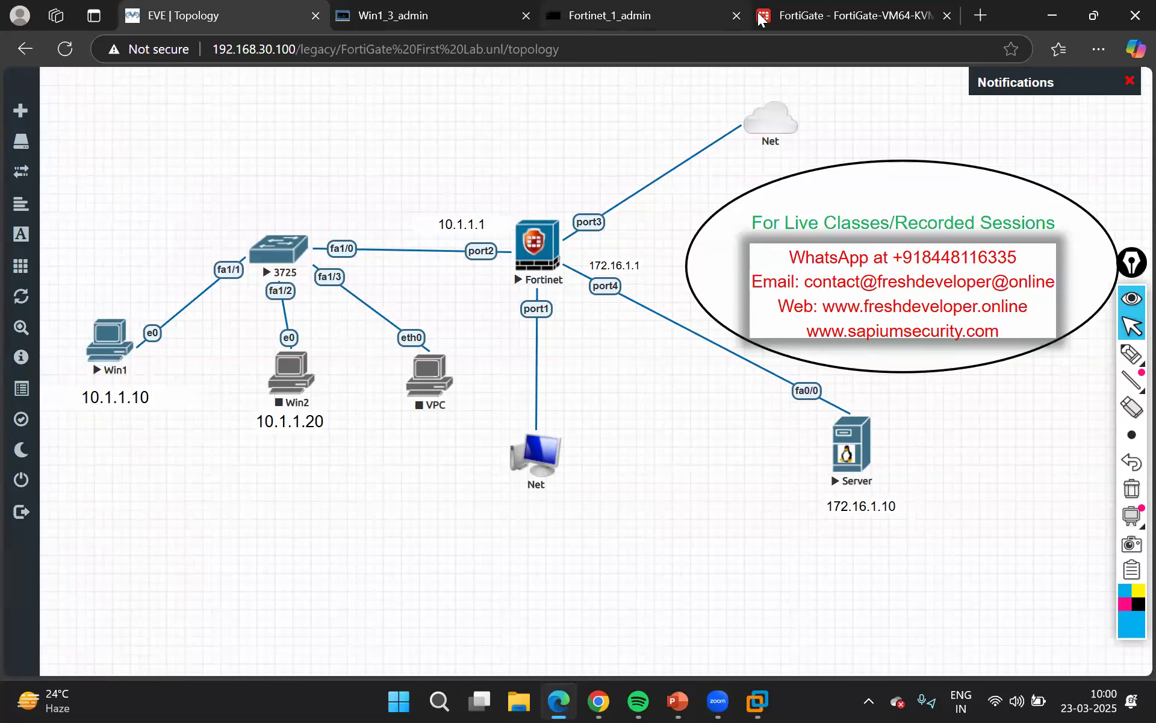
pyautogui.click(459, 18)
pyautogui.write('ping 17')
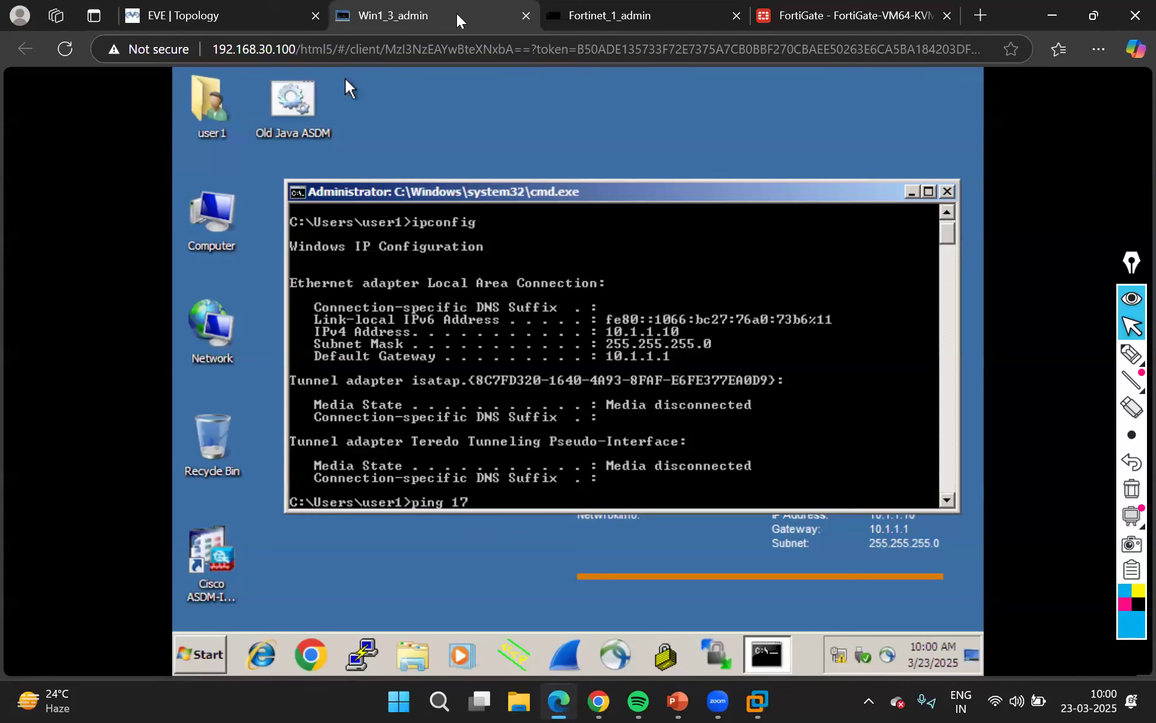
pyautogui.write('2.16.1.10')
pyautogui.press('Return')
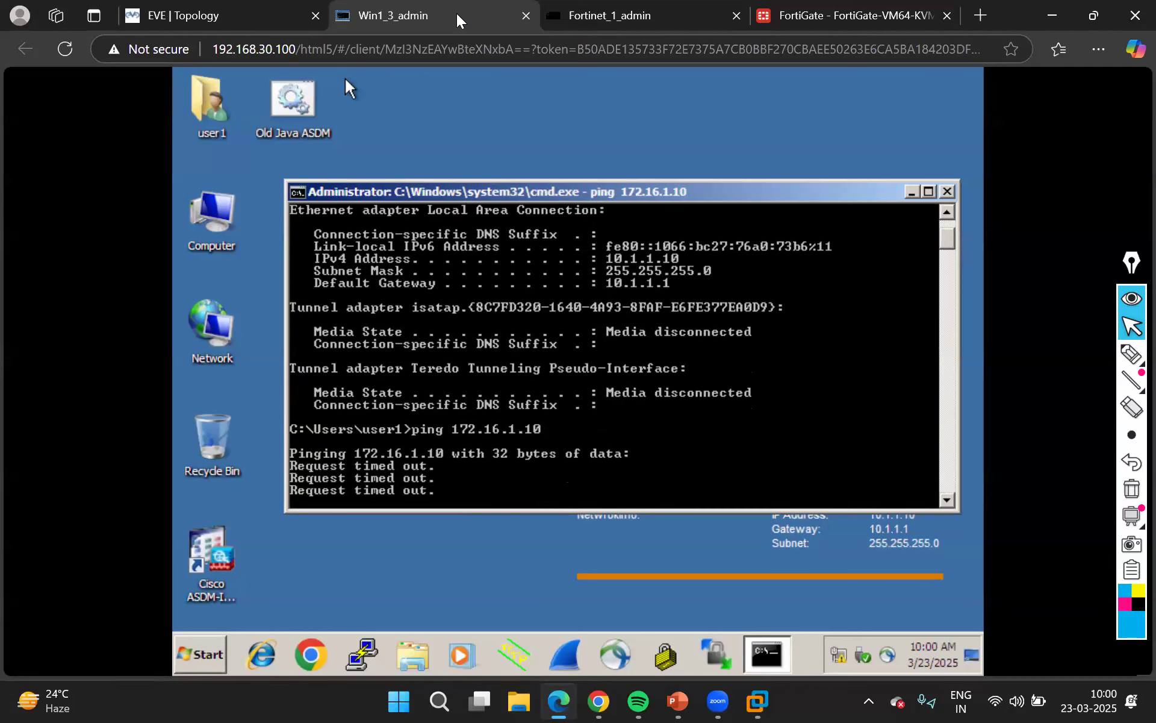
# Start a continuous ping to 172.16.1.10 with the -t option on Win1, and review the traffic path in the topology
pyautogui.press('Up')
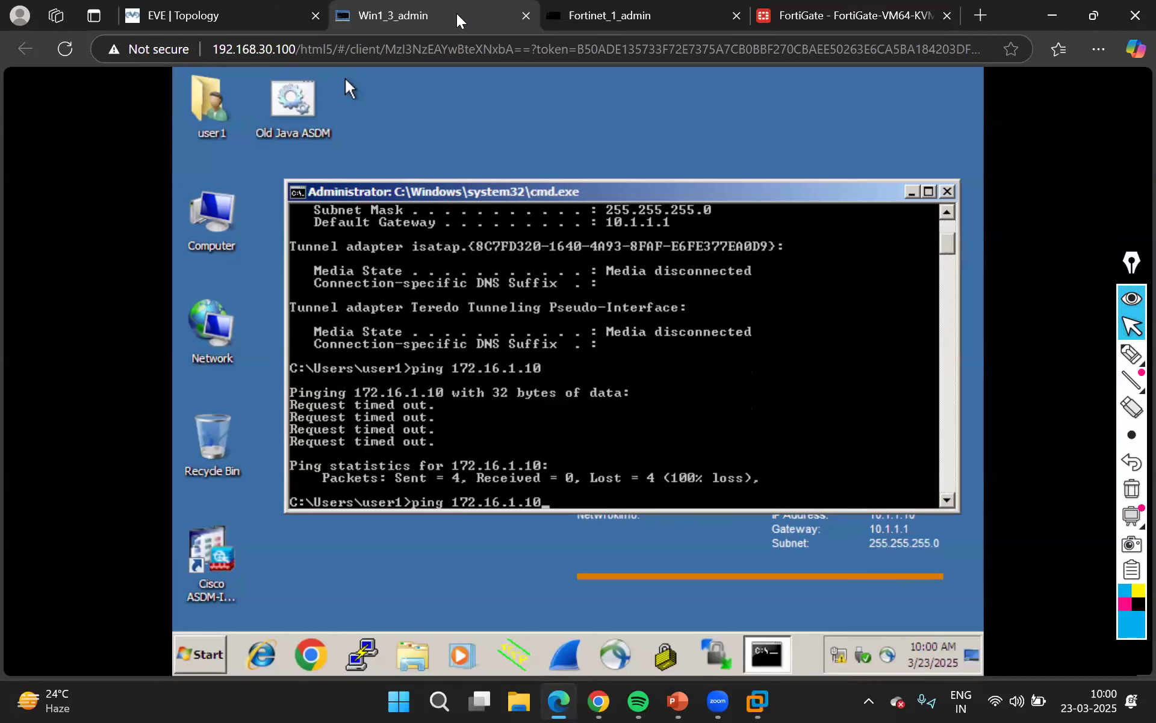
pyautogui.write('-t')
pyautogui.press('Return')
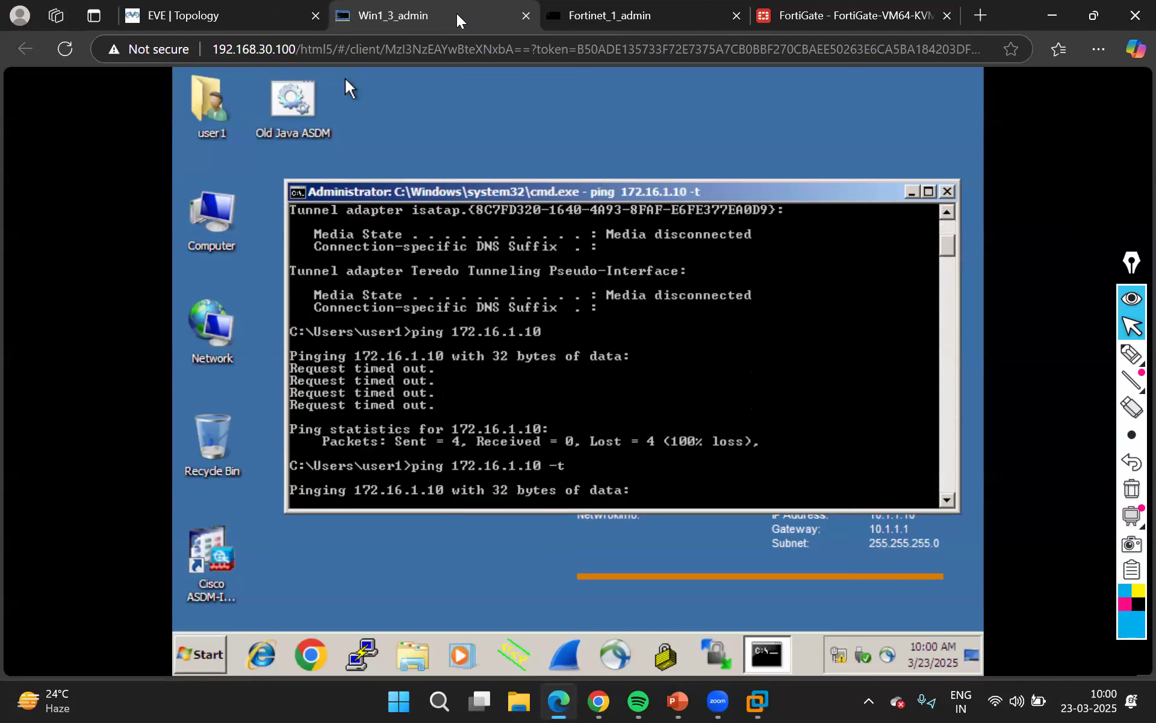
pyautogui.click(230, 24)
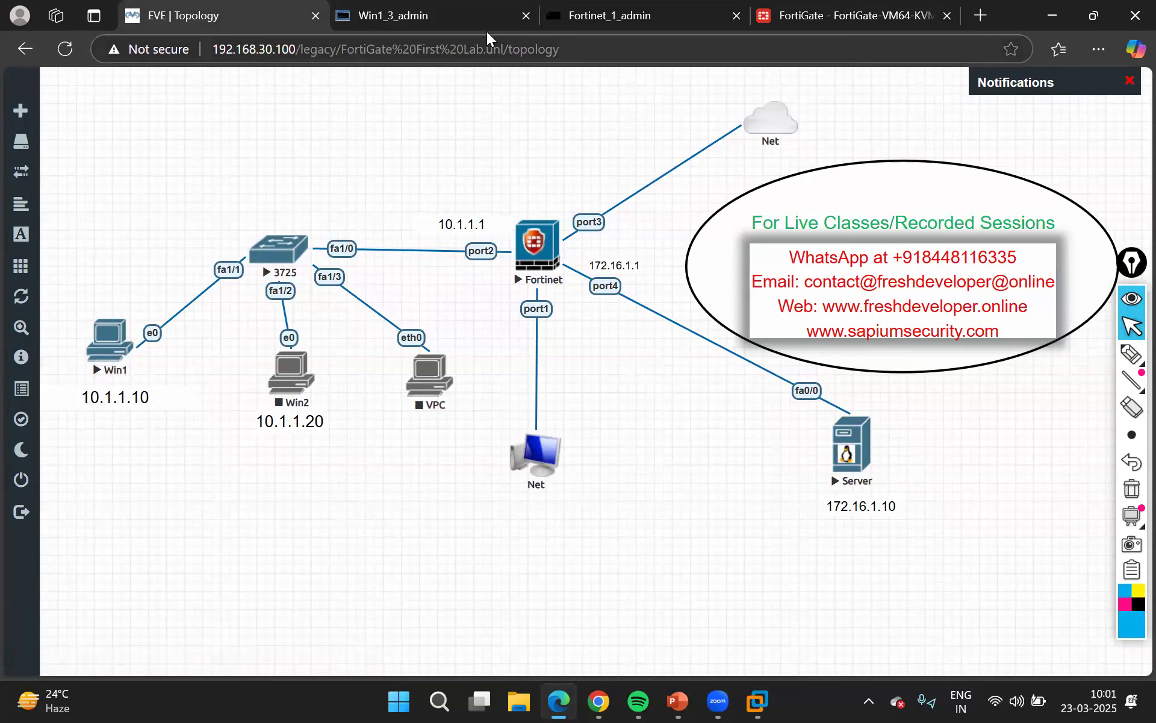
pyautogui.hotkey('ctrl', 'Tab')
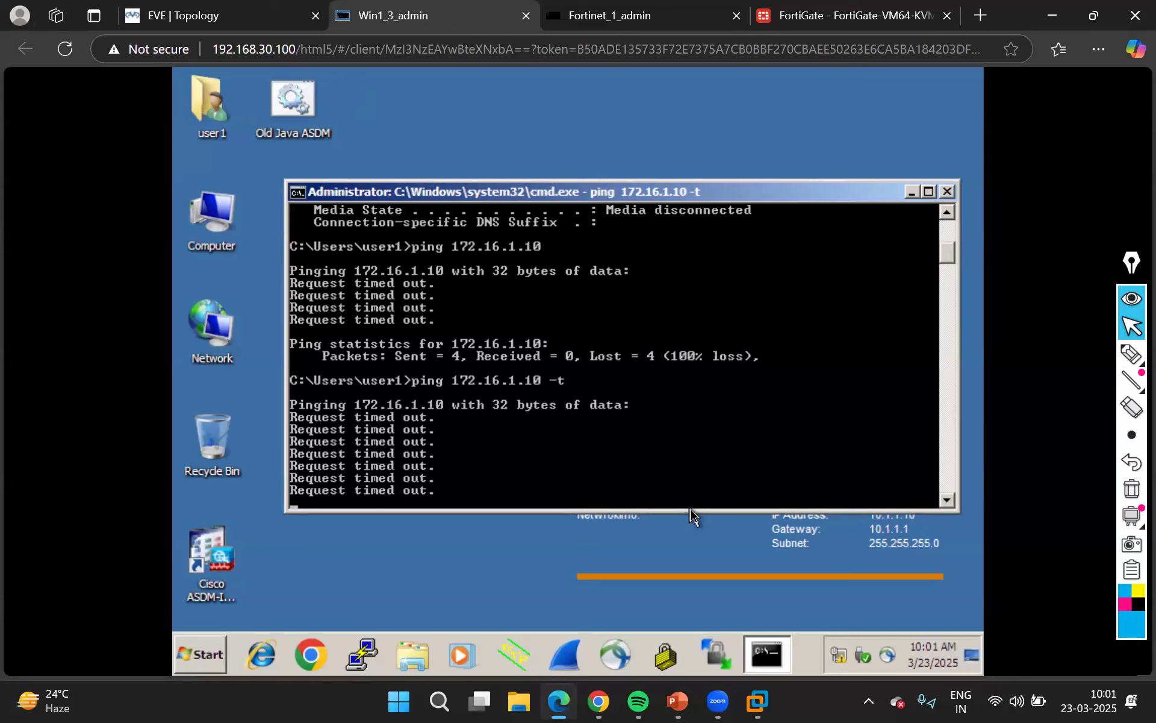
# Open the Forward Traffic log in FortiGate and examine the entries' source and destination addresses
pyautogui.click(844, 14)
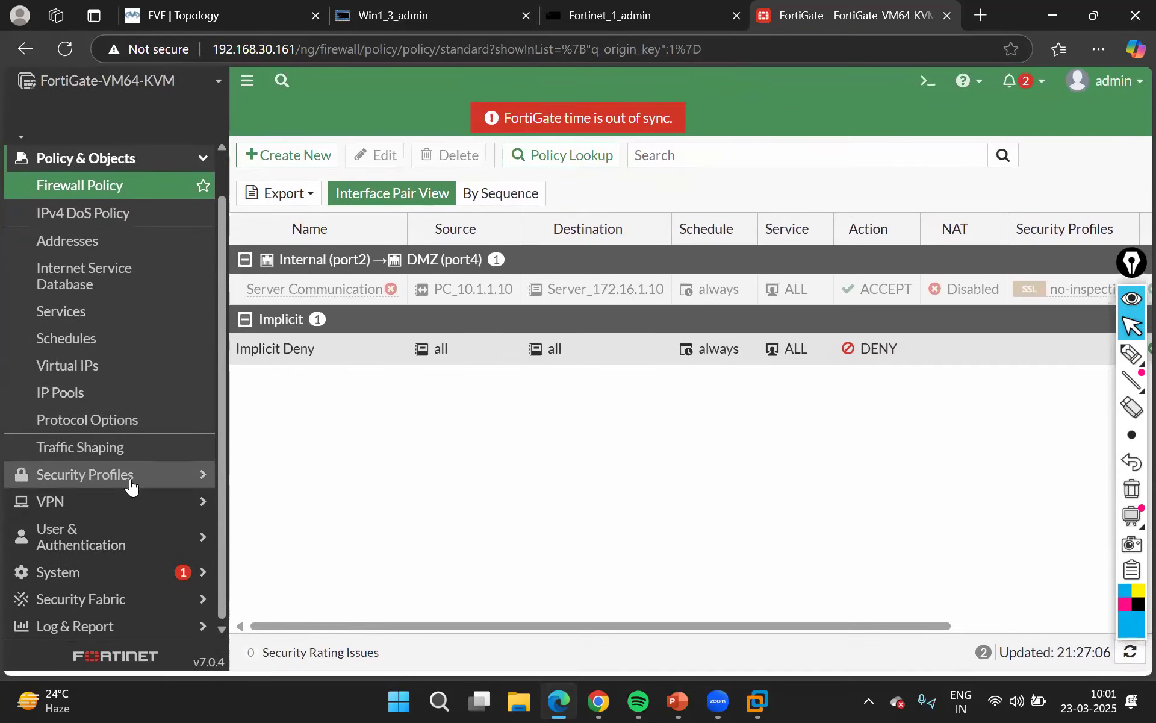
pyautogui.click(109, 629)
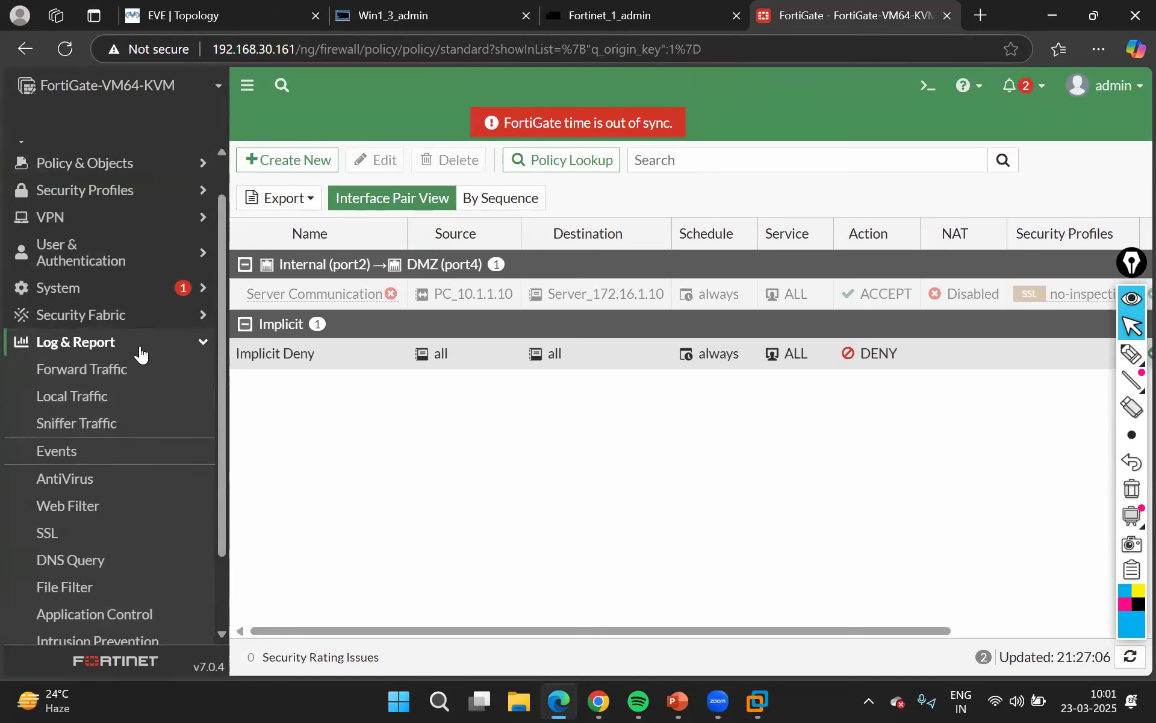
pyautogui.click(83, 376)
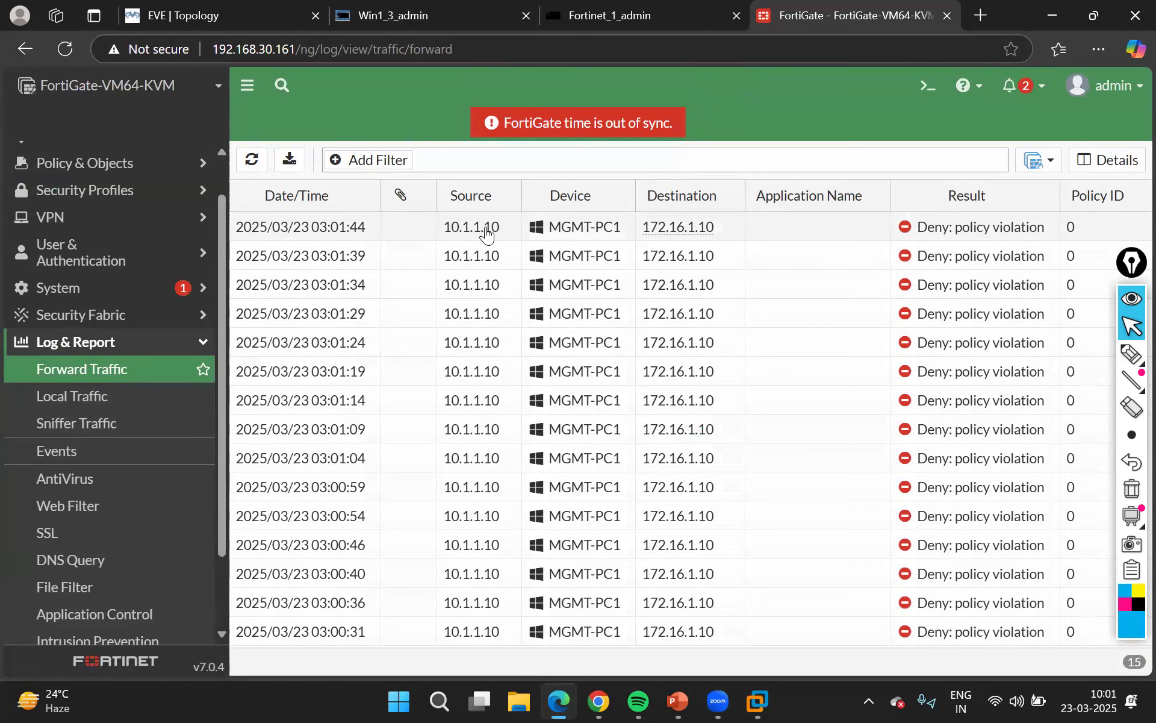
pyautogui.moveTo(668, 236)
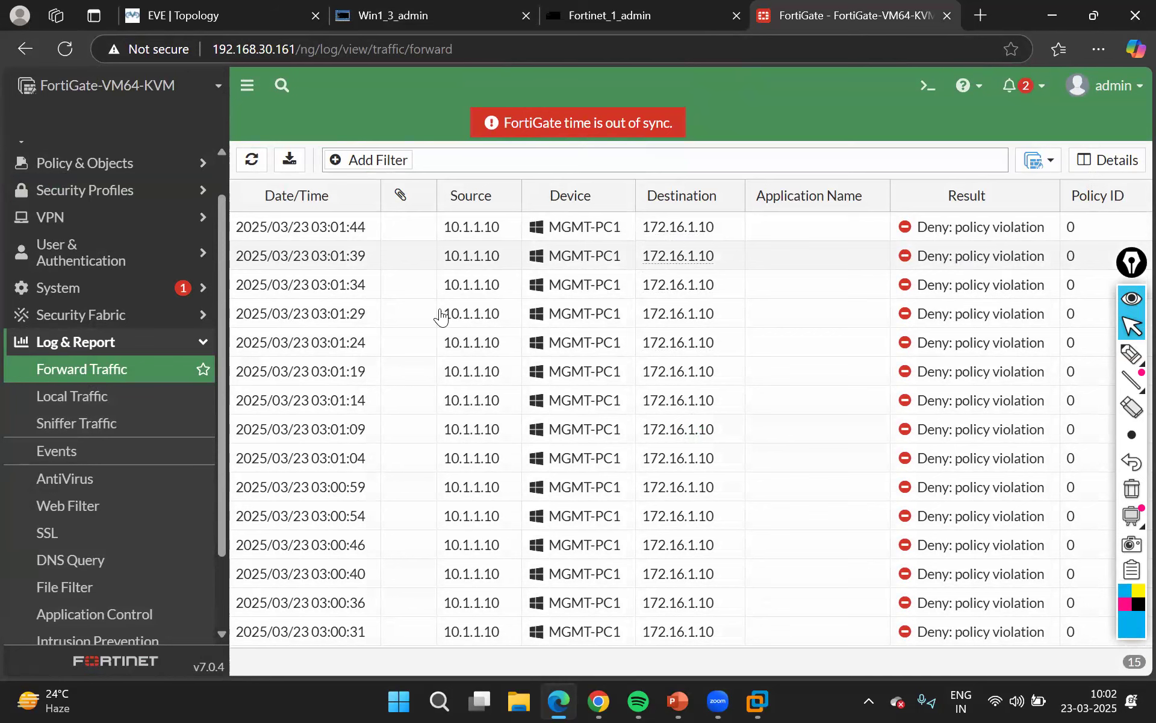
# Open the newest forward traffic log entry's details, examine its source, destination, service, action and policy ID, and close the details
pyautogui.doubleClick(344, 228)
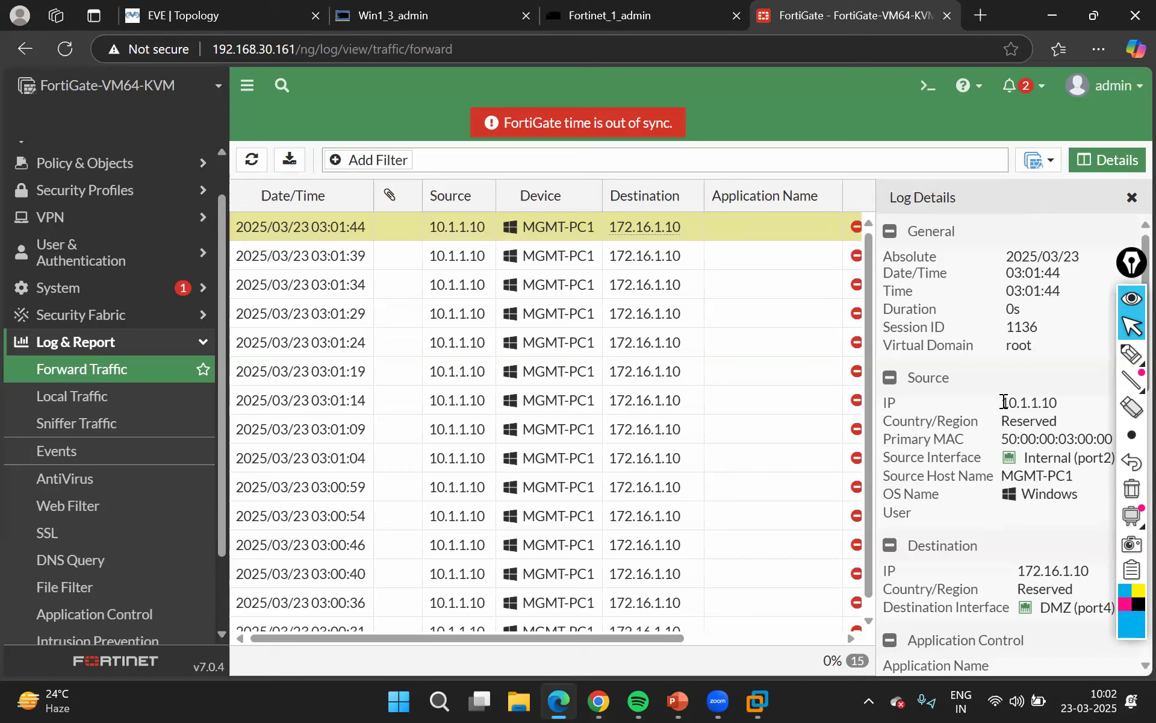
pyautogui.scroll(-1, 998, 402)
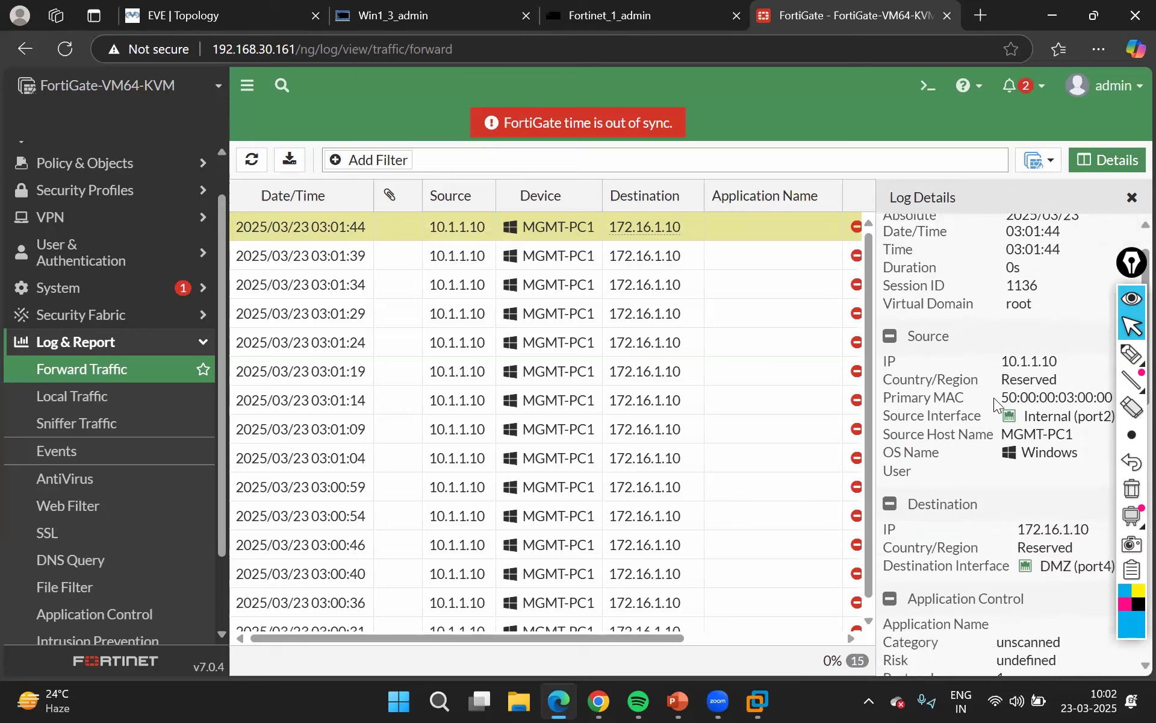
pyautogui.scroll(-1, 995, 402)
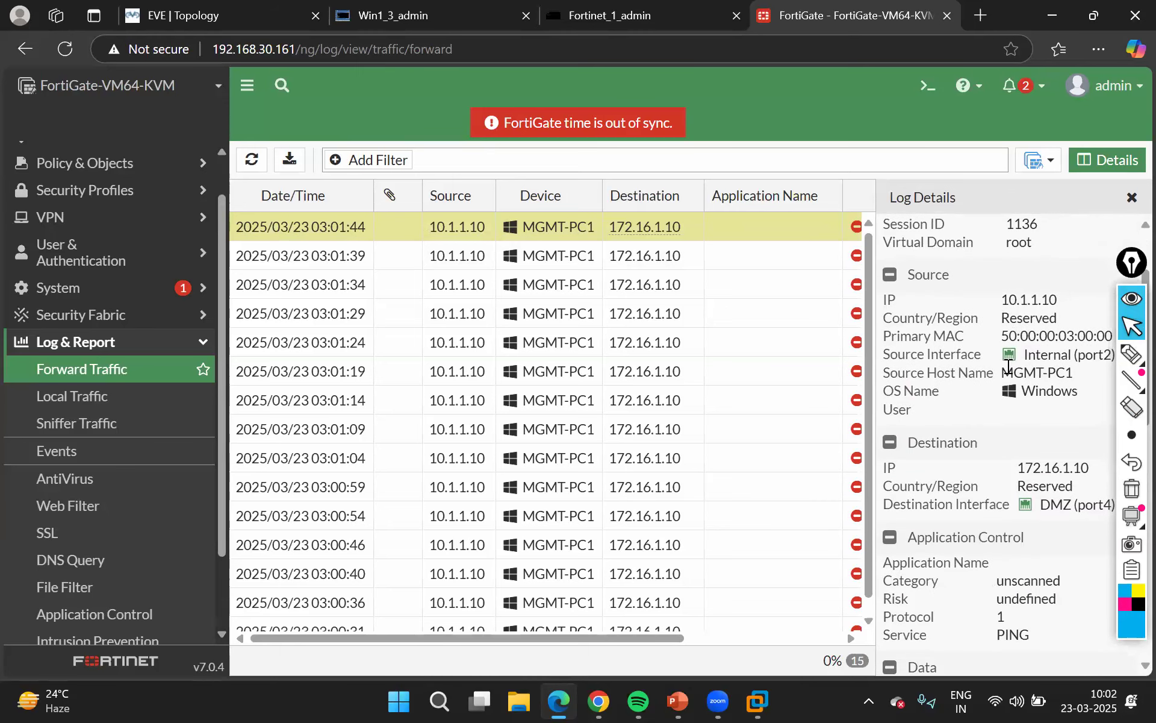
pyautogui.scroll(-2, 1009, 366)
pyautogui.scroll(-1, 999, 467)
pyautogui.scroll(-3, 999, 467)
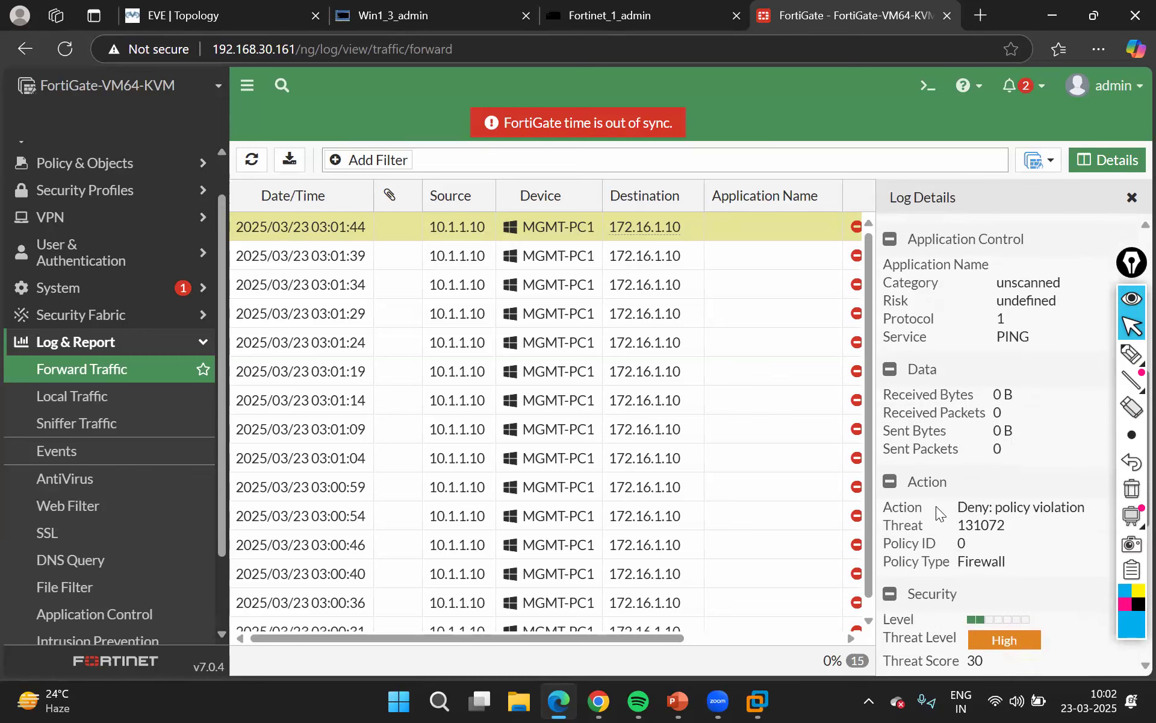
pyautogui.scroll(-2, 1000, 516)
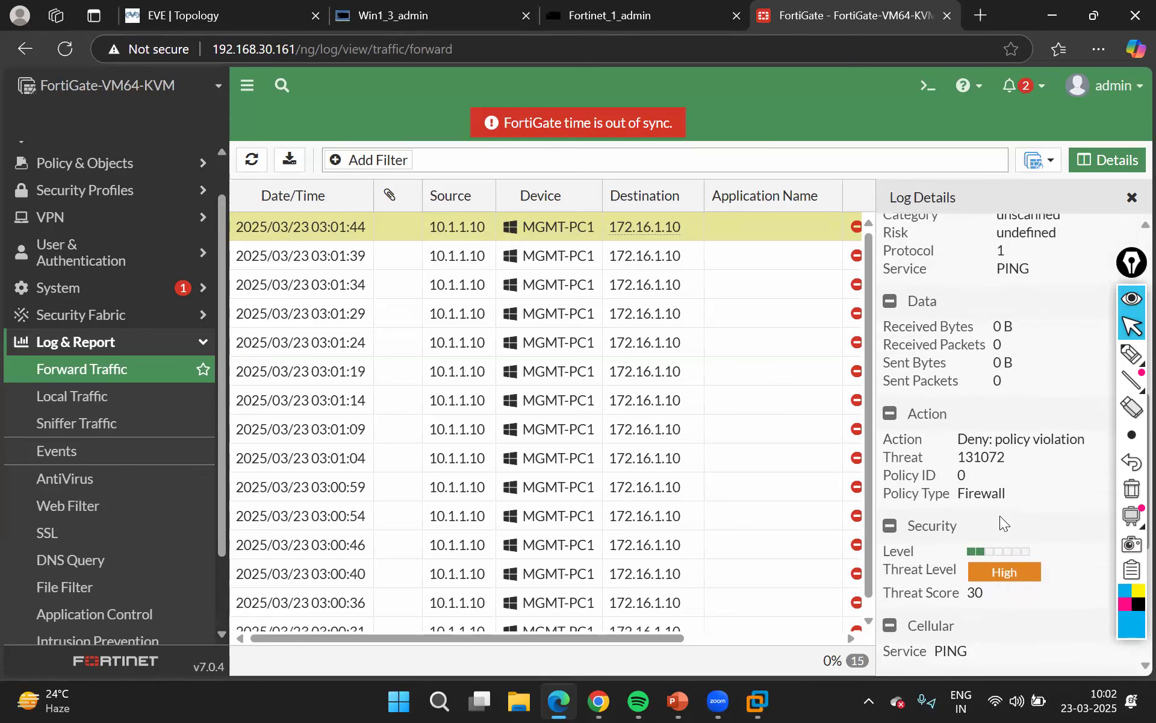
pyautogui.scroll(-5, 999, 516)
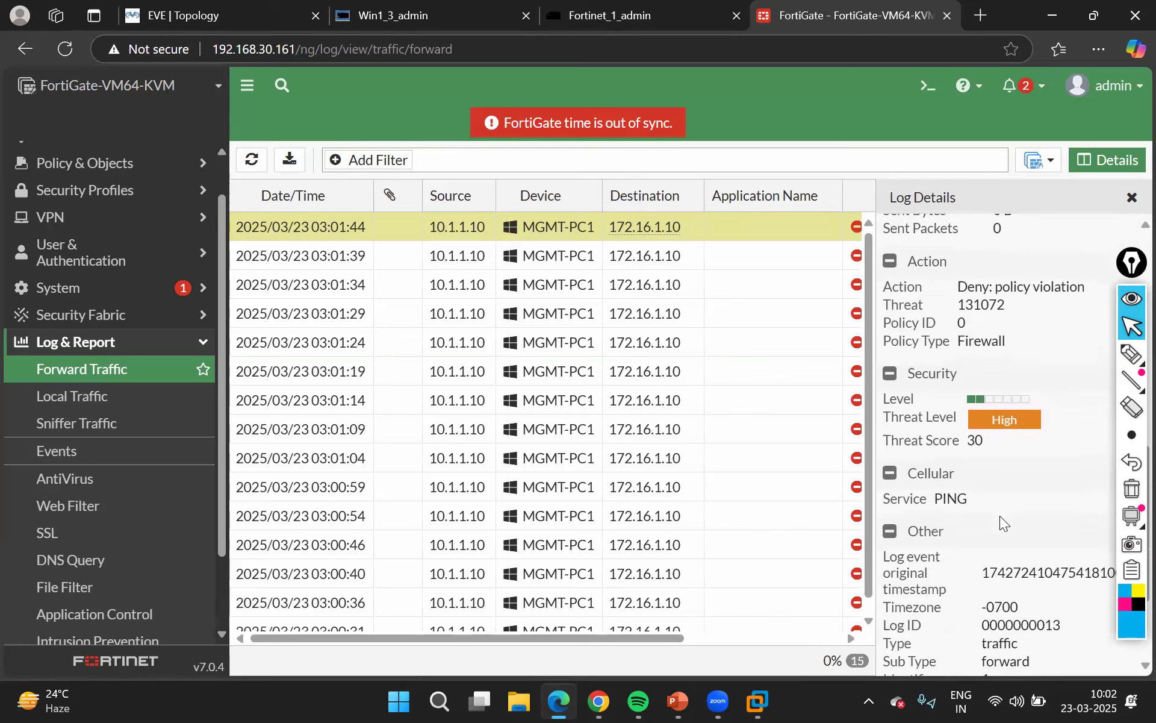
pyautogui.scroll(-1, 1001, 518)
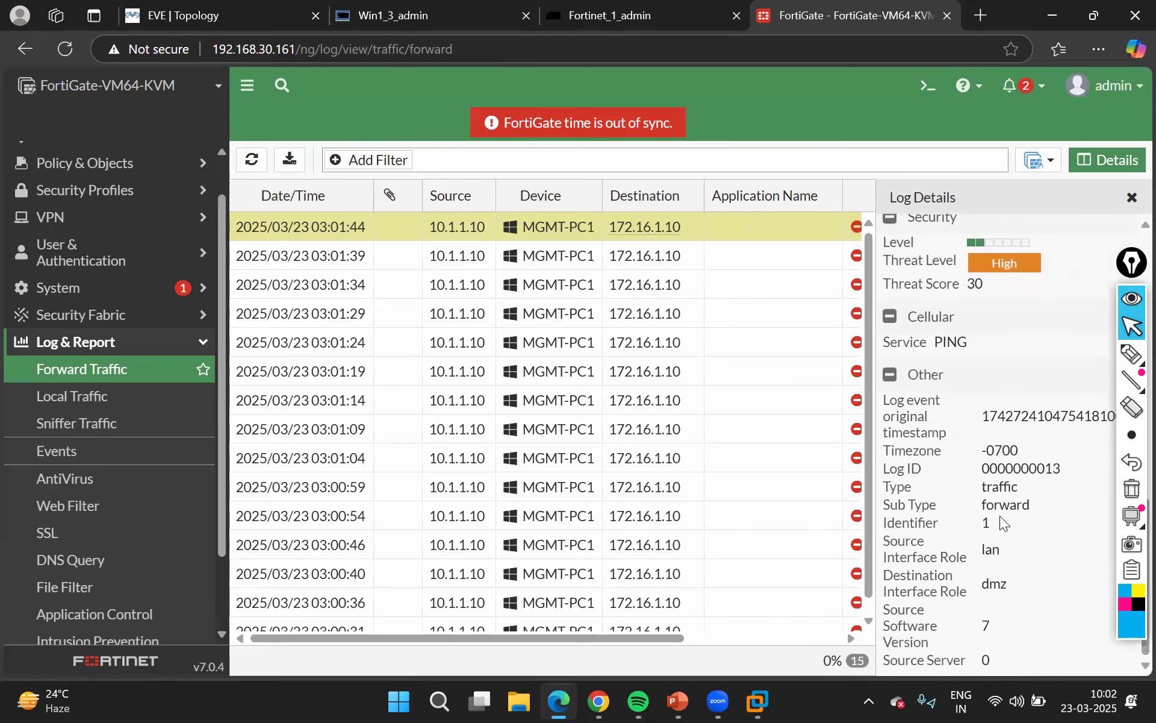
pyautogui.scroll(13, 1002, 523)
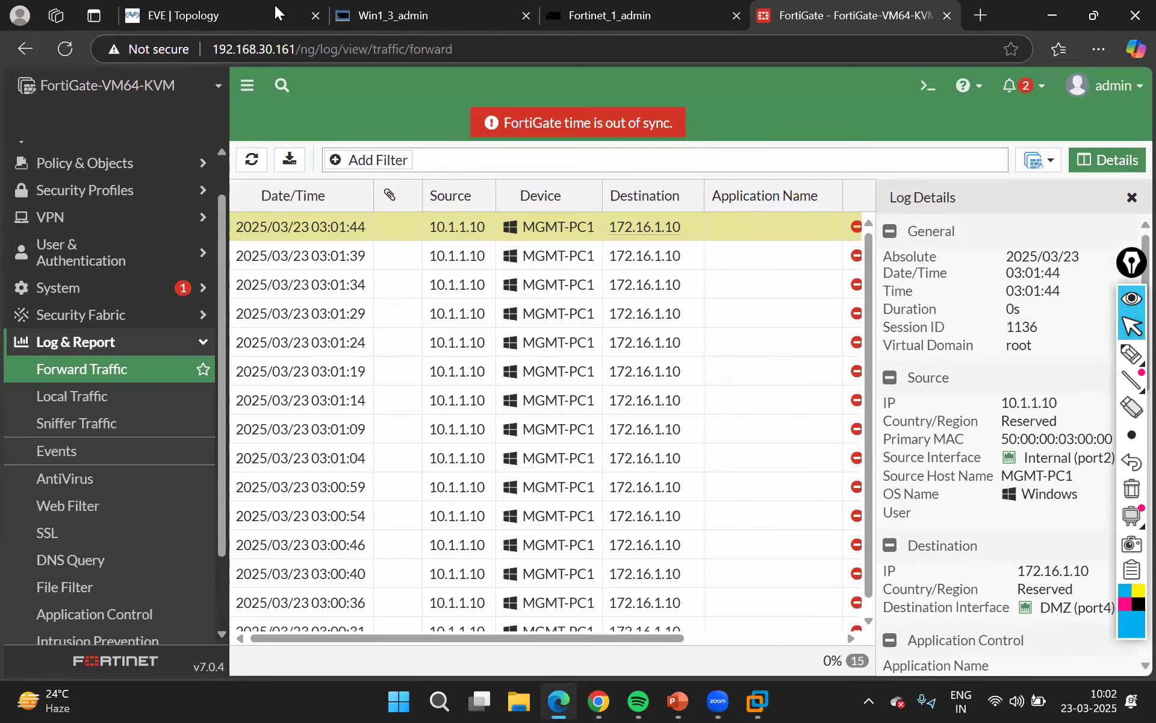
pyautogui.click(1133, 197)
# Review the lab topology once more and return to the FortiGate firewall policy list
pyautogui.click(206, 16)
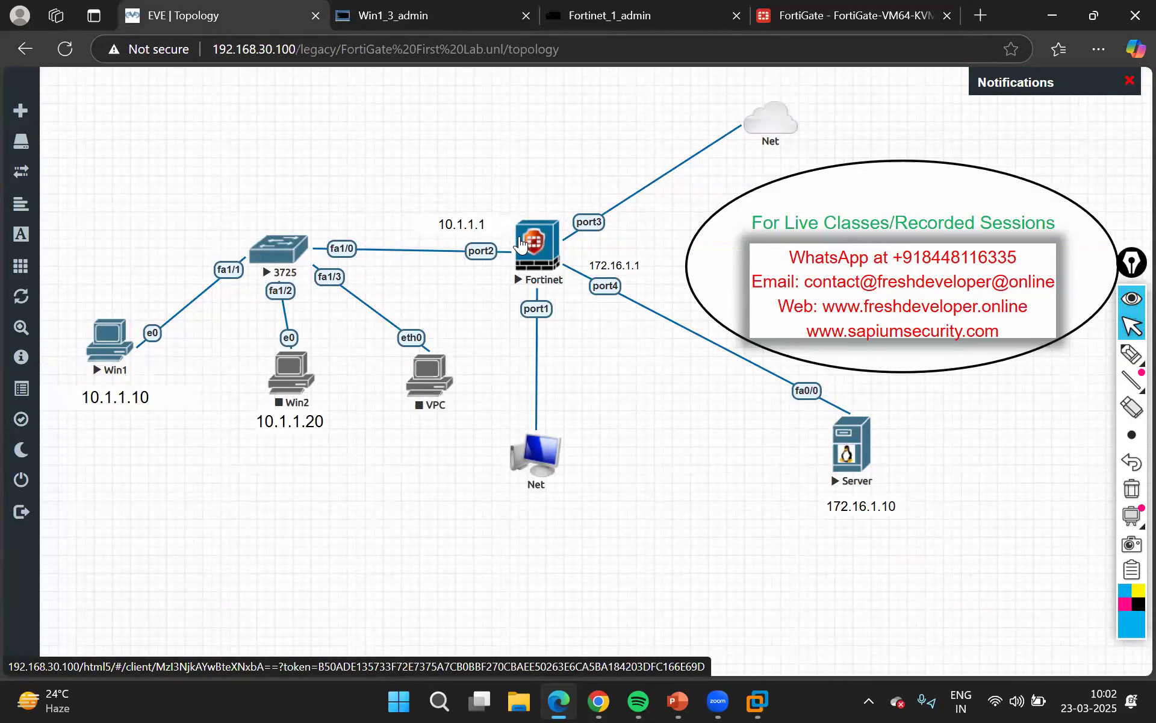
pyautogui.click(855, 13)
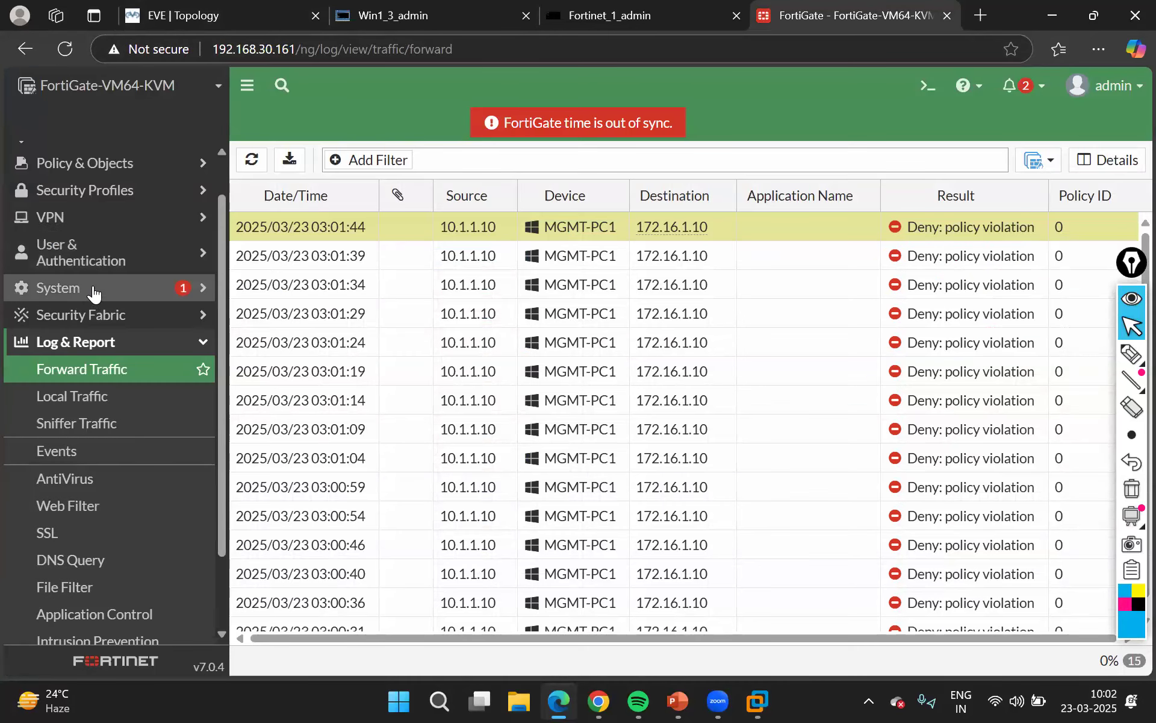
pyautogui.click(120, 173)
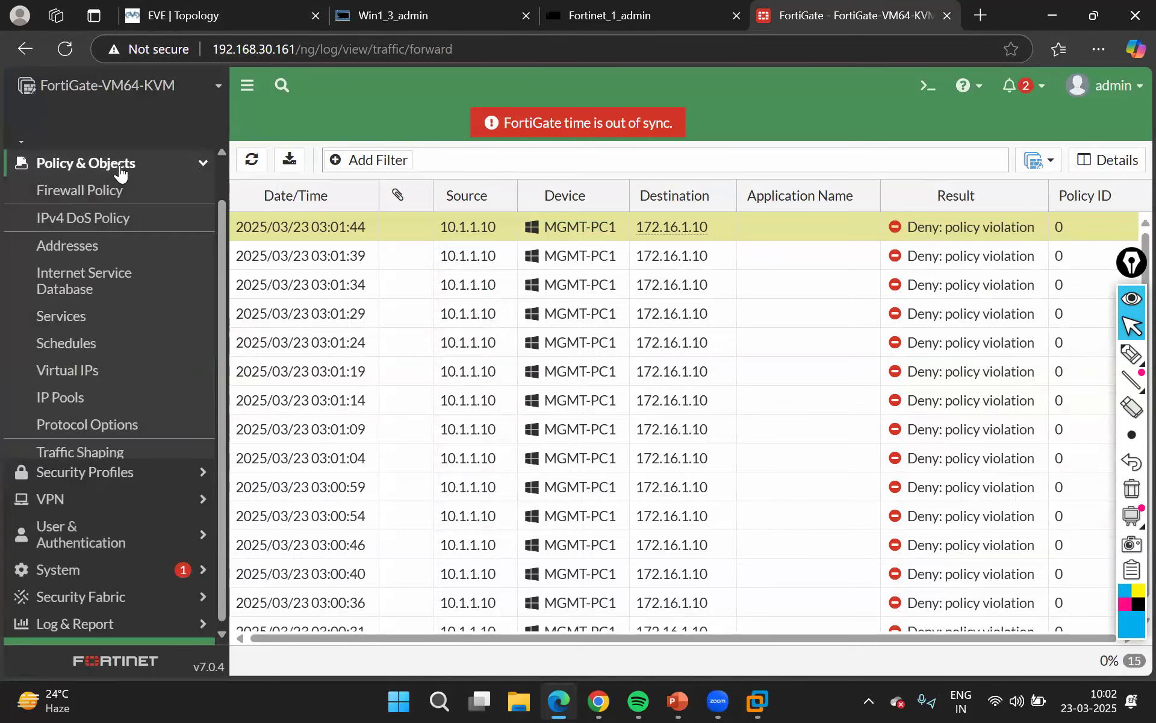
pyautogui.click(80, 199)
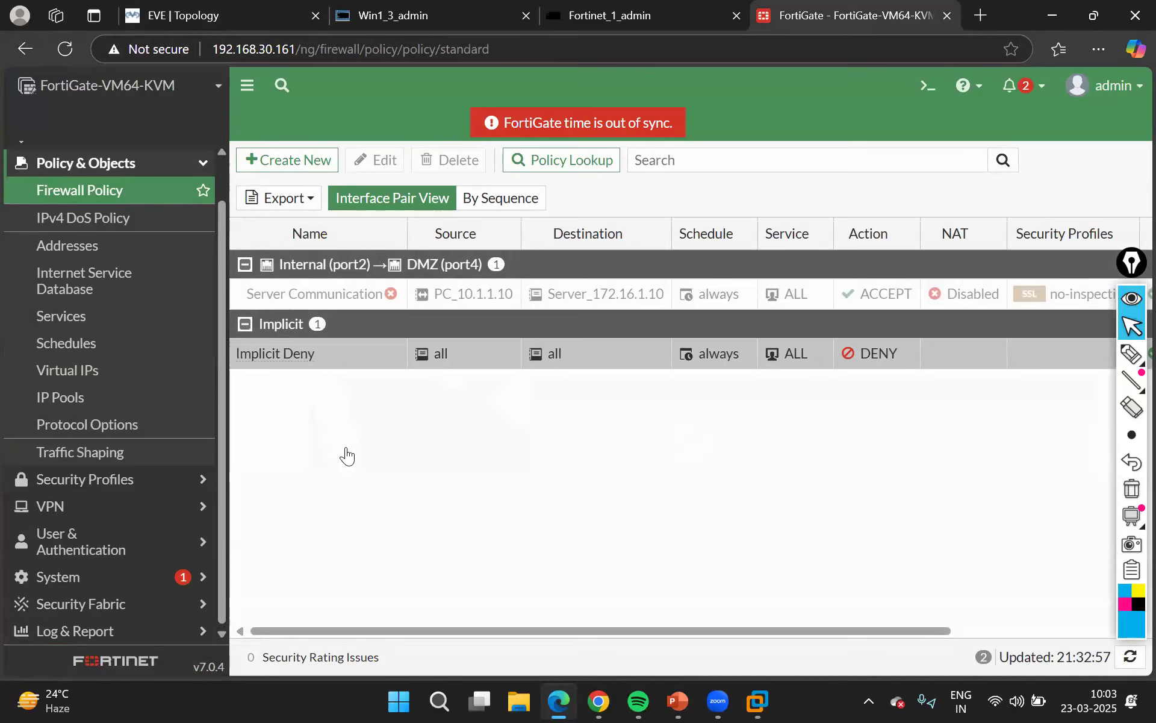
# Enable the disabled Server Communication policy from Internal (port2) to DMZ (port4) and save it
pyautogui.click(276, 295)
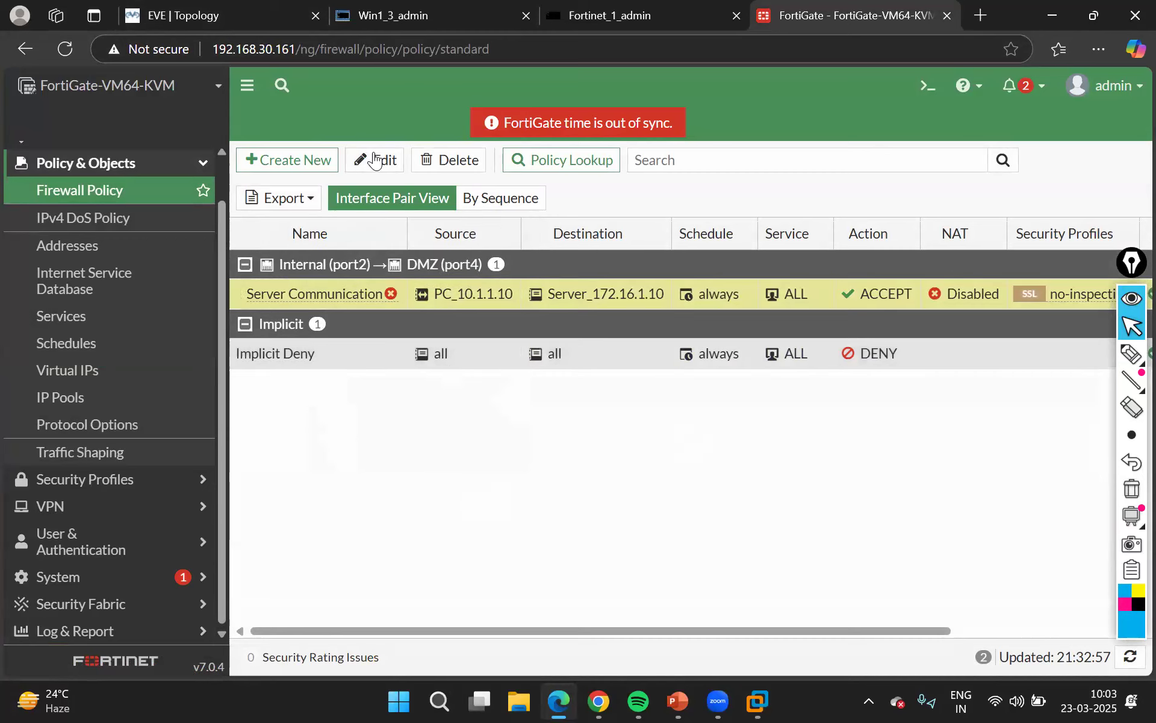
pyautogui.click(373, 160)
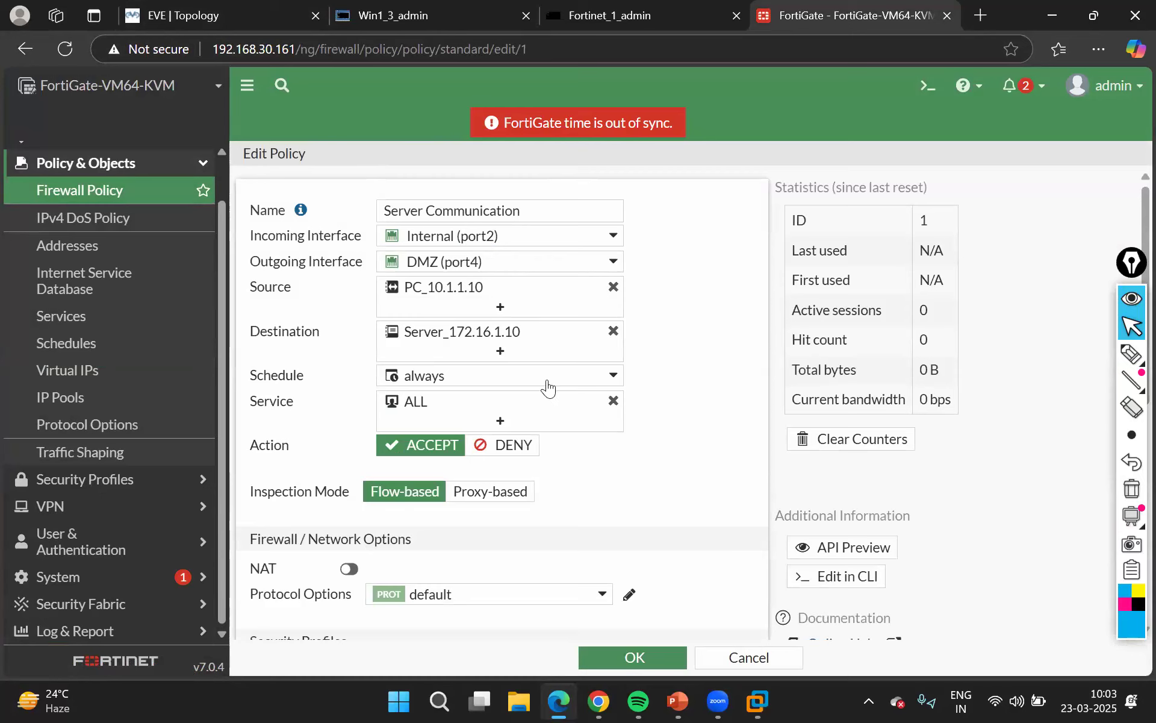
pyautogui.moveTo(548, 387)
pyautogui.scroll(-8, 631, 469)
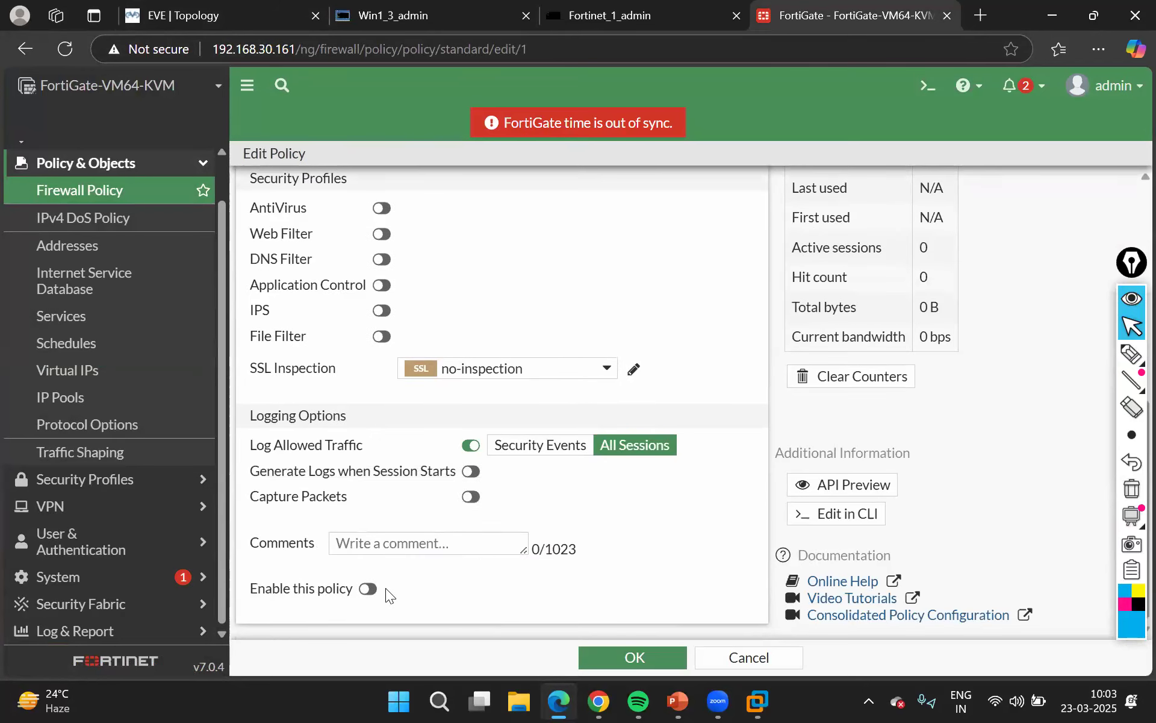
pyautogui.click(372, 589)
pyautogui.click(642, 662)
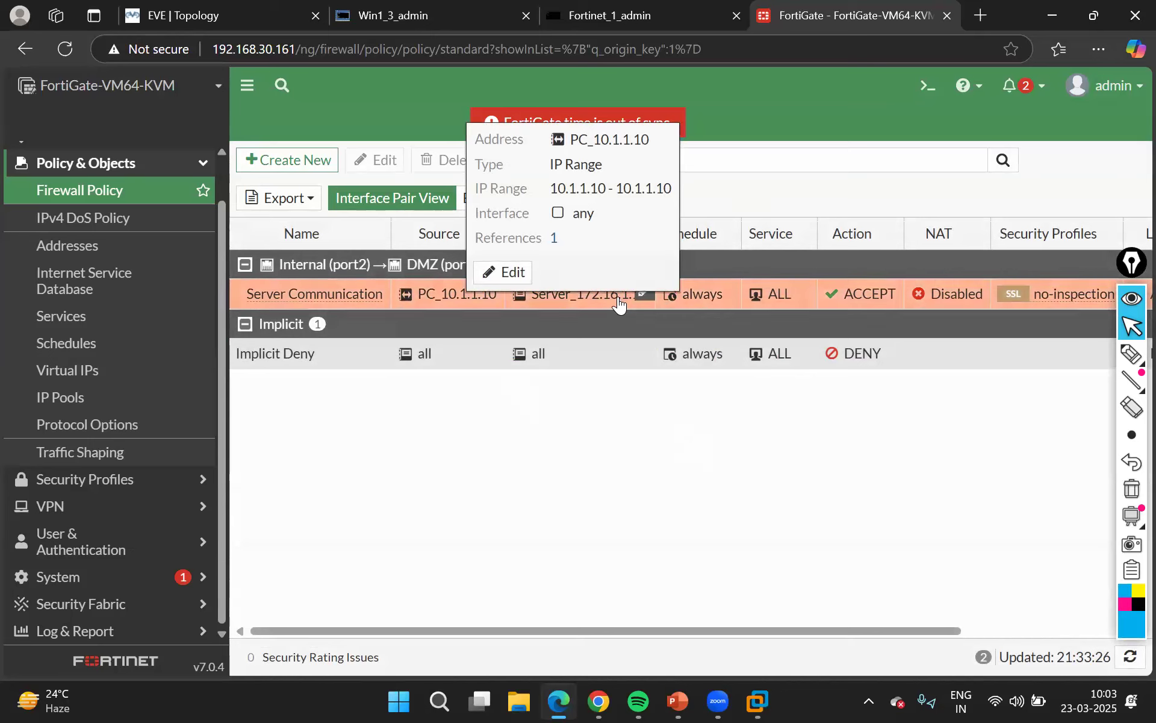
pyautogui.moveTo(618, 305)
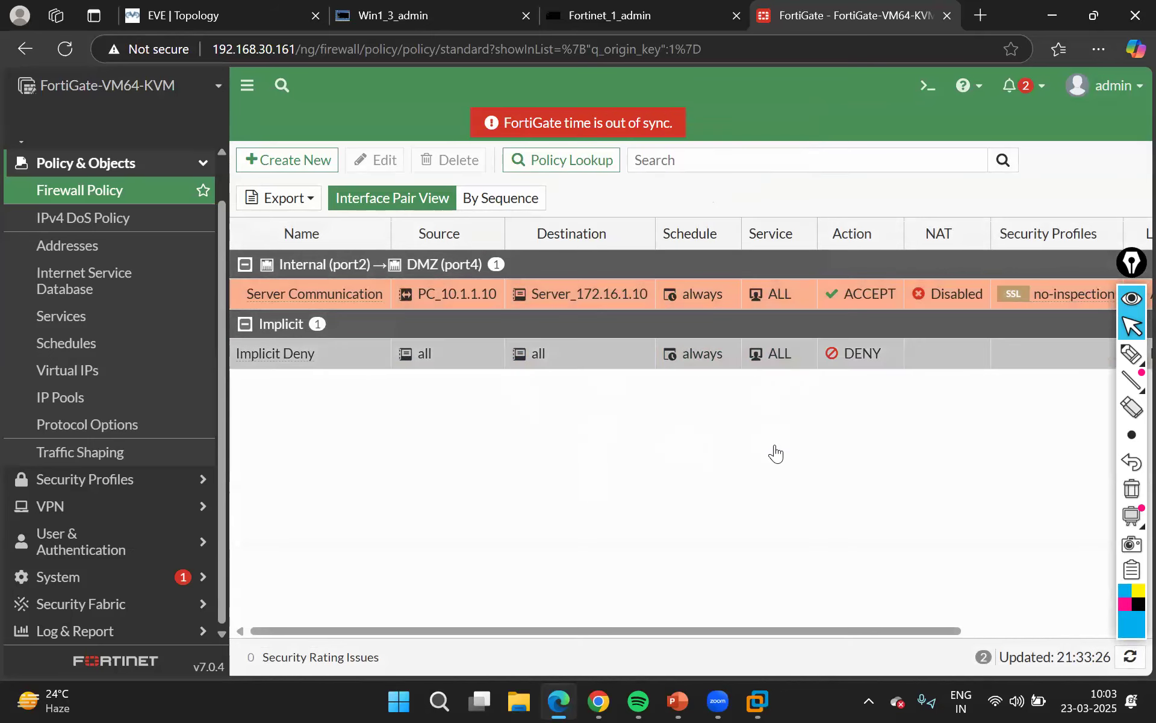
# Check the continuous ping on Win1, and open and refresh the Forward Traffic log in FortiGate
pyautogui.click(449, 16)
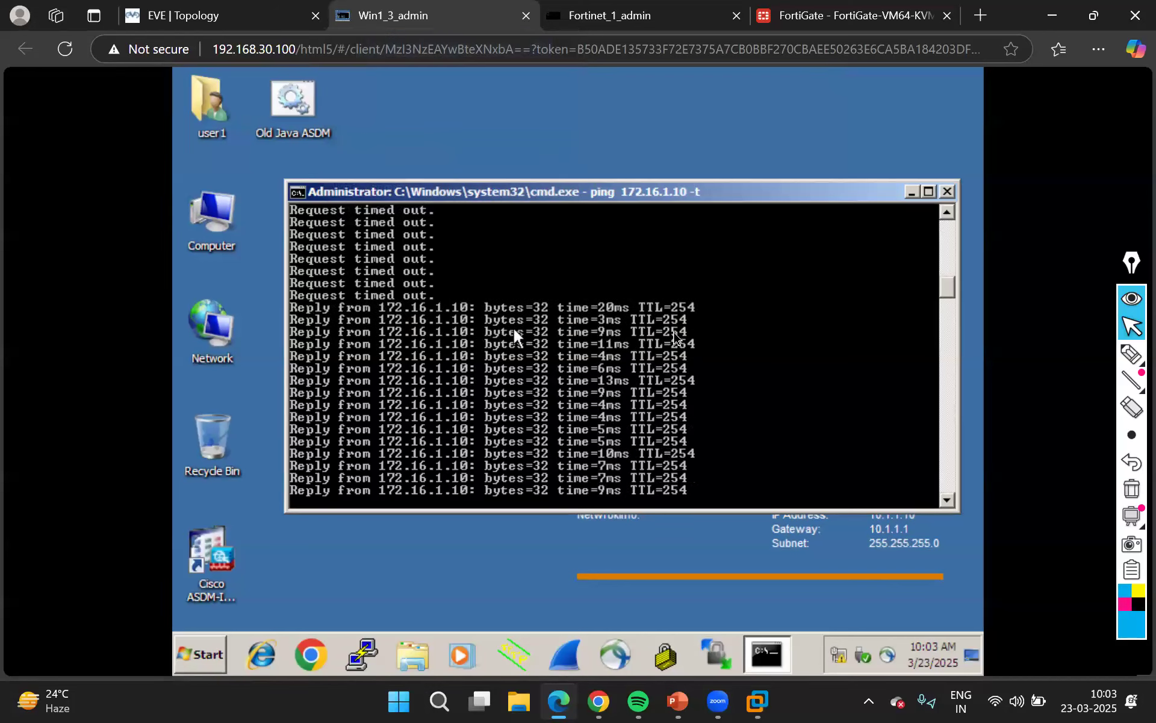
pyautogui.click(820, 18)
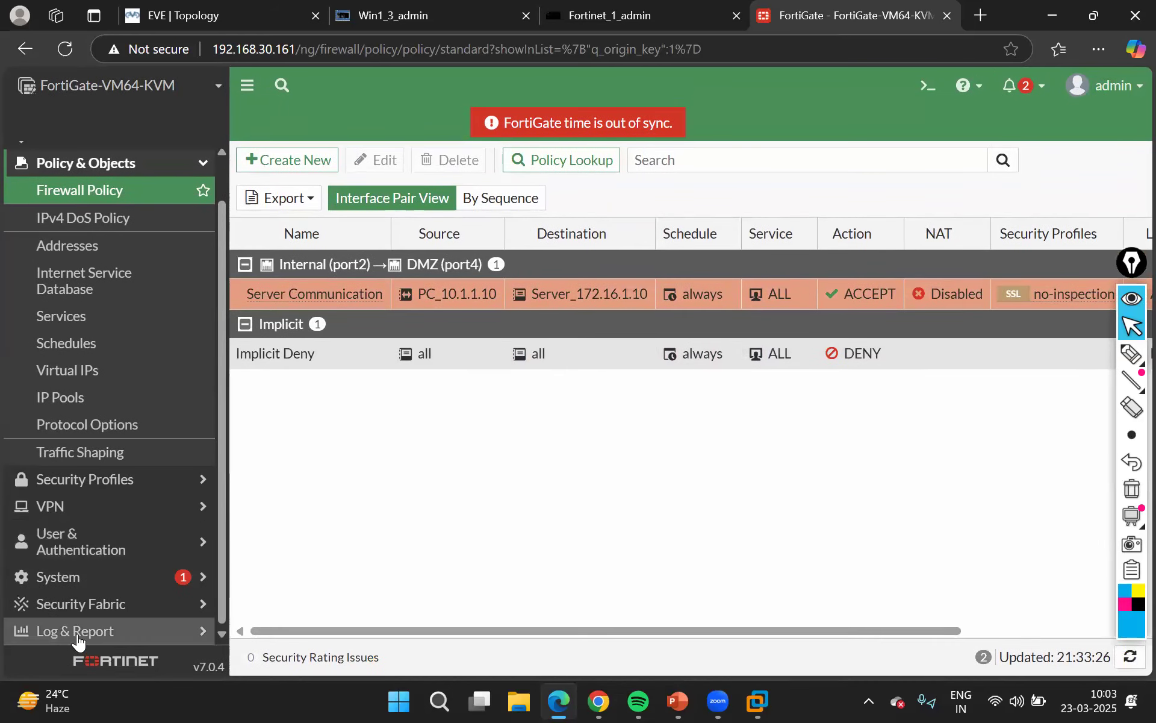
pyautogui.click(77, 633)
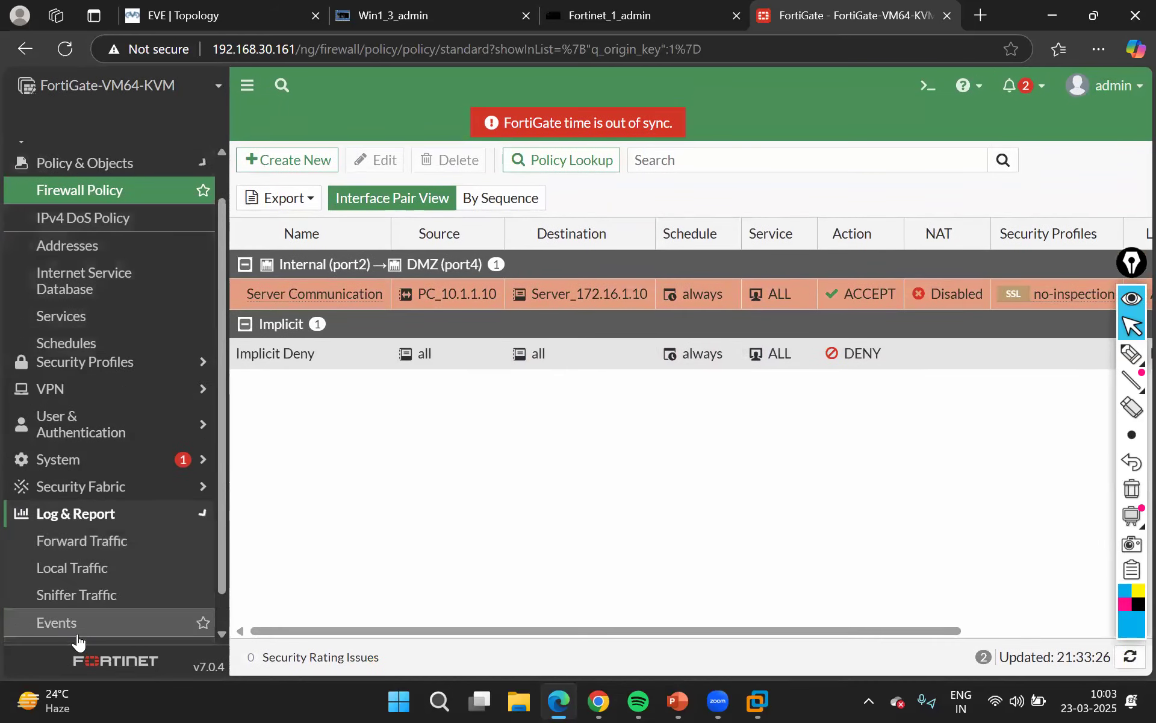
pyautogui.click(94, 374)
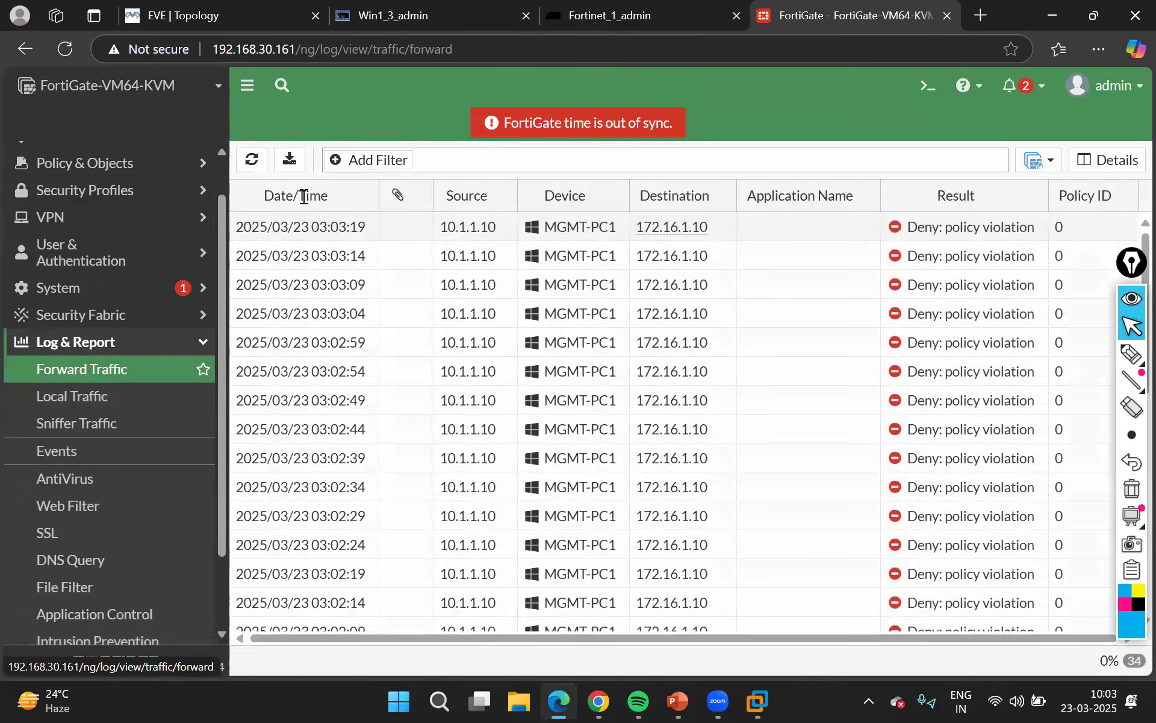
pyautogui.click(252, 161)
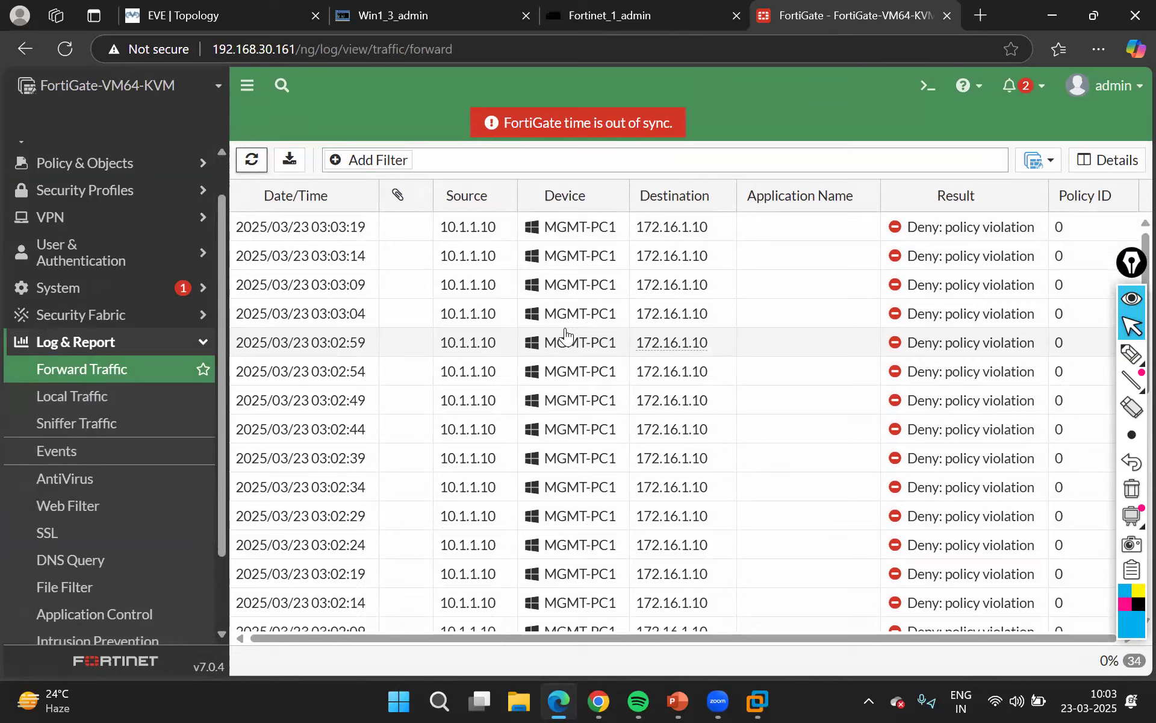
# Review the Win1 command window's output back to its beginning and return to the FortiGate log
pyautogui.click(405, 15)
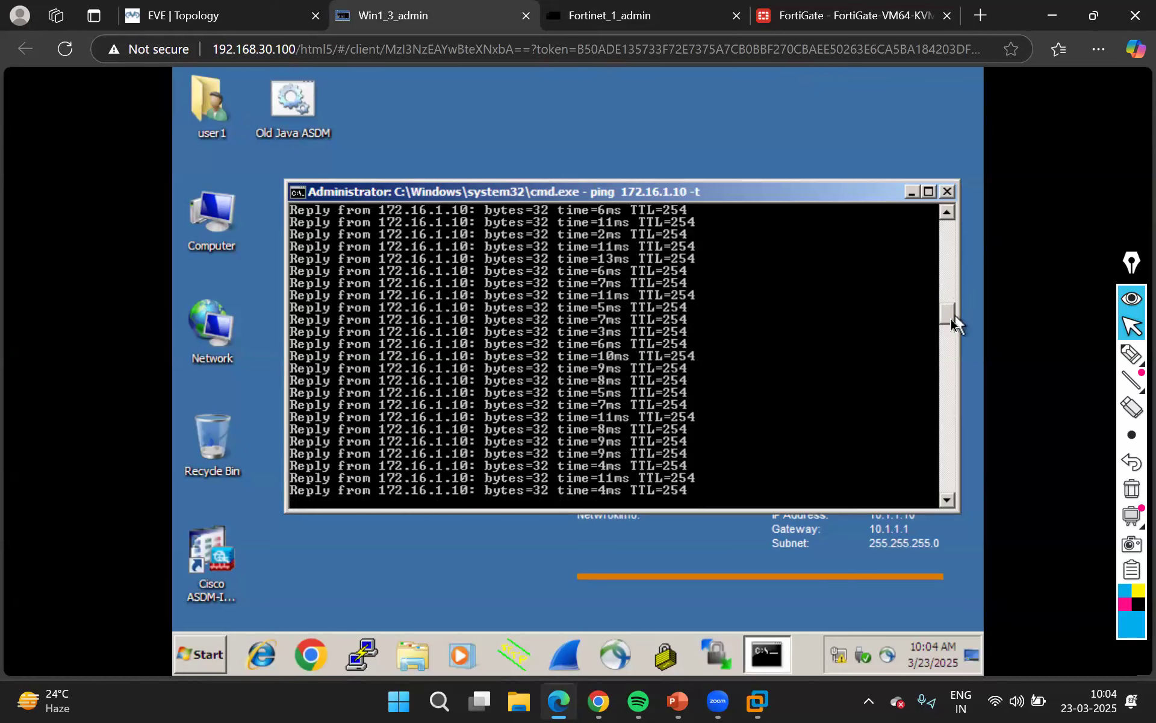
pyautogui.moveTo(950, 322); pyautogui.dragTo(836, 4)
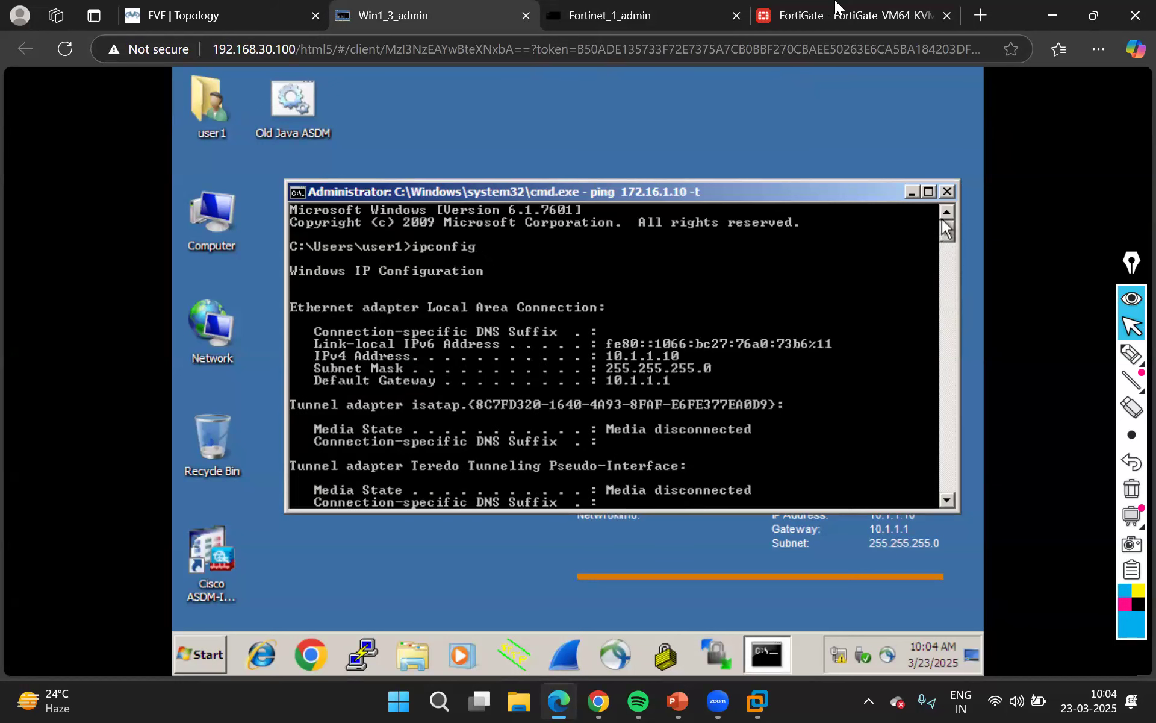
pyautogui.click(832, 4)
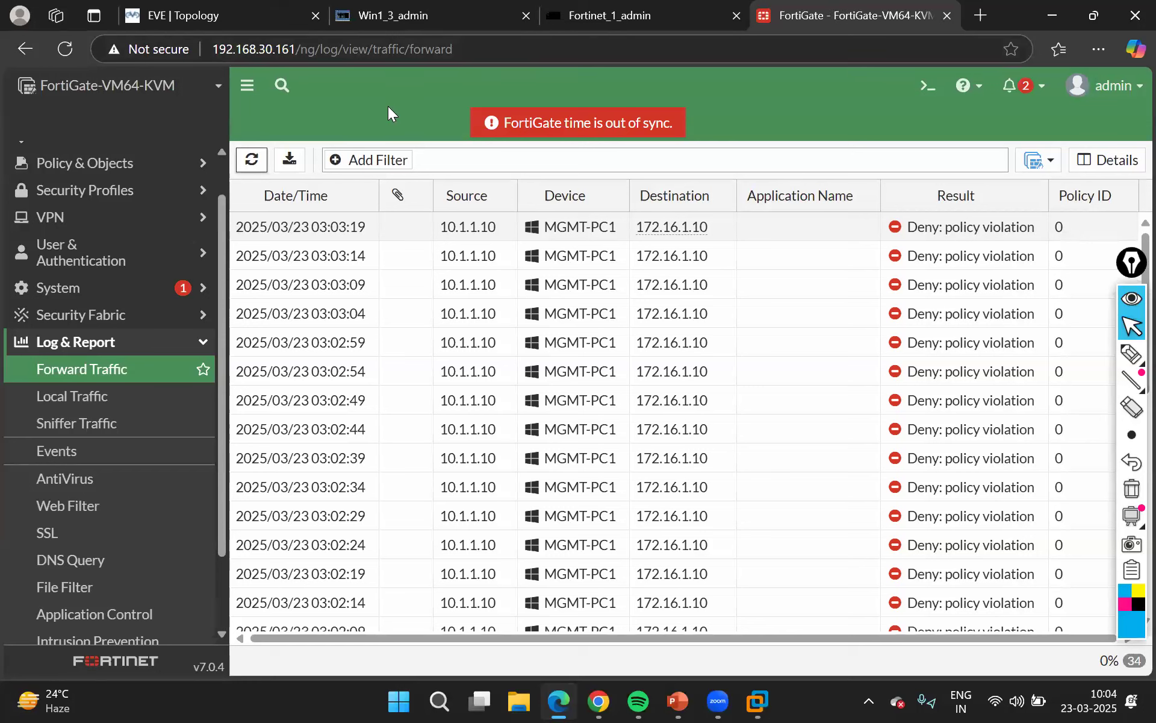
# Review the path from Win1 through the firewall to the server in the lab topology, and return to the Forward Traffic log
pyautogui.click(213, 8)
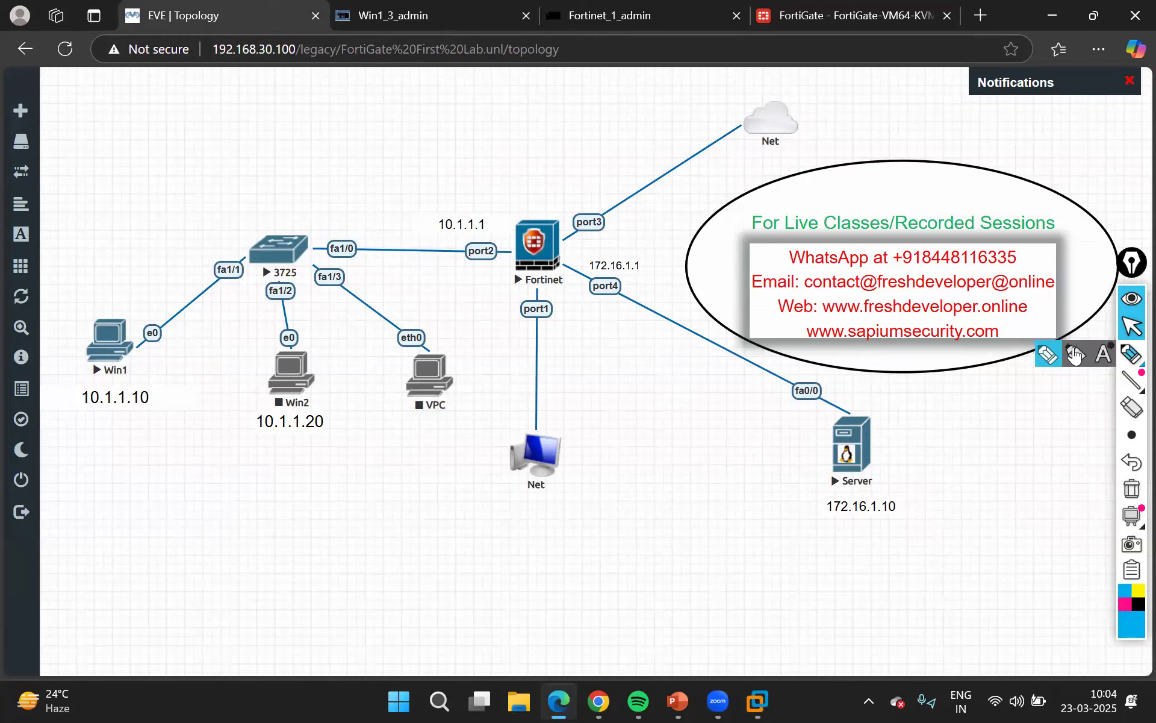
pyautogui.click(1132, 354)
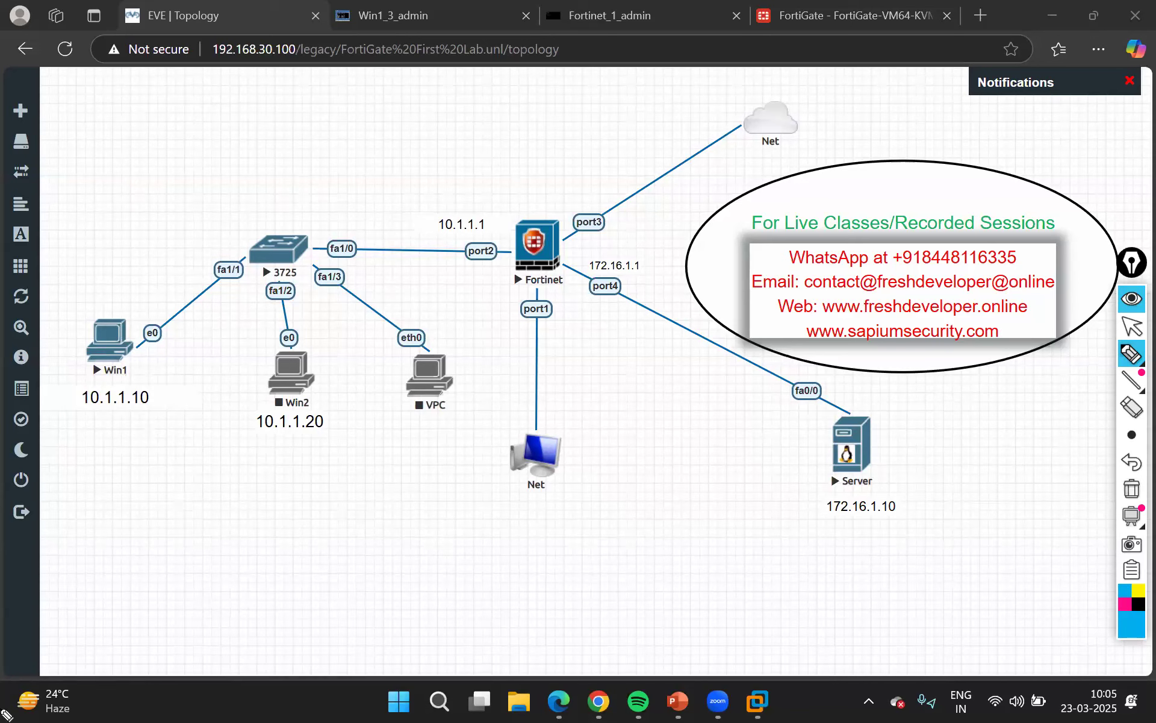
pyautogui.click(1132, 328)
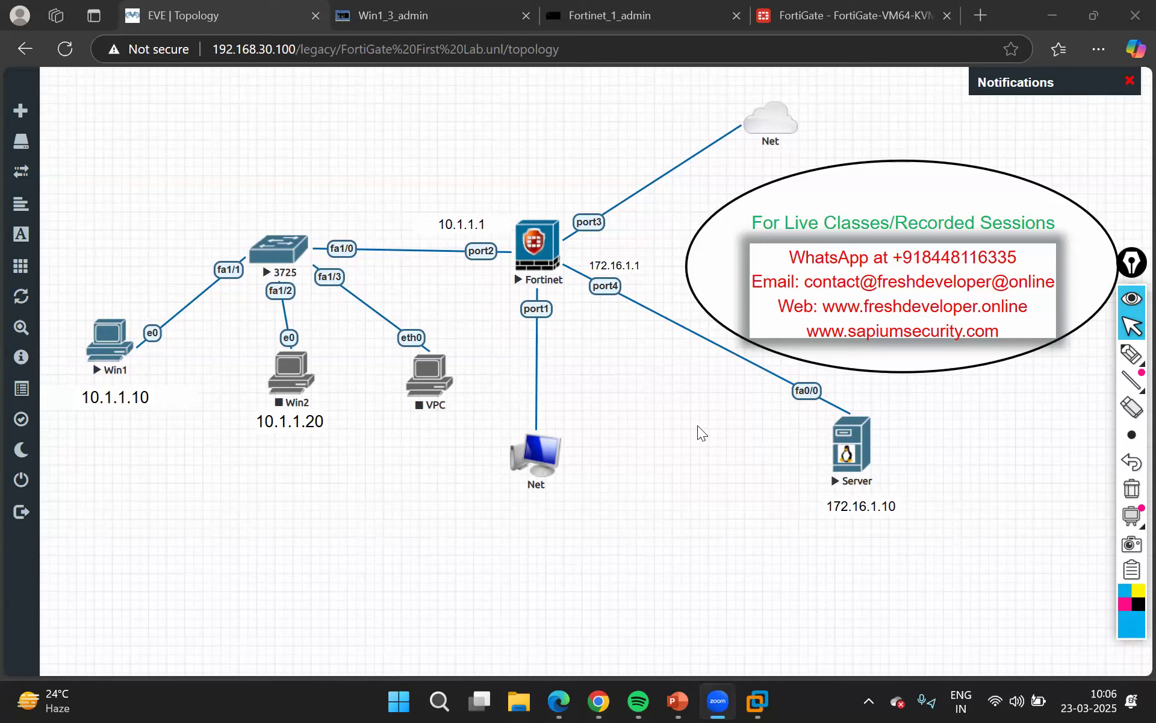
pyautogui.click(849, 15)
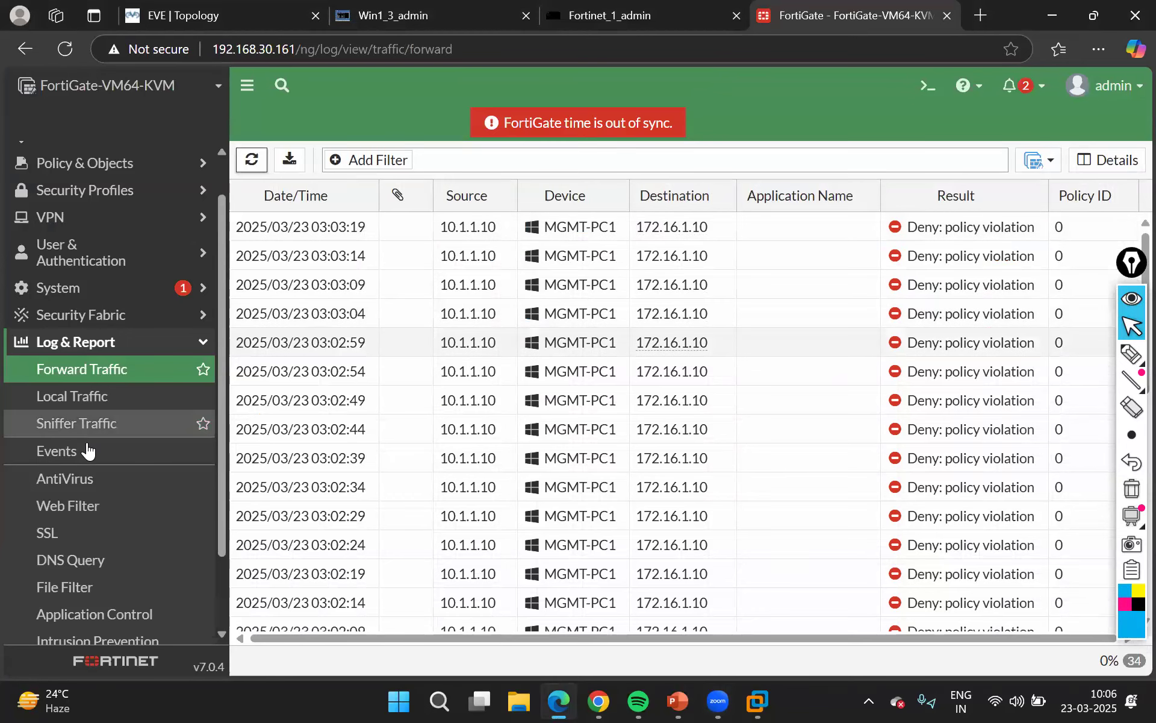
pyautogui.scroll(-1, 85, 452)
pyautogui.scroll(2, 90, 386)
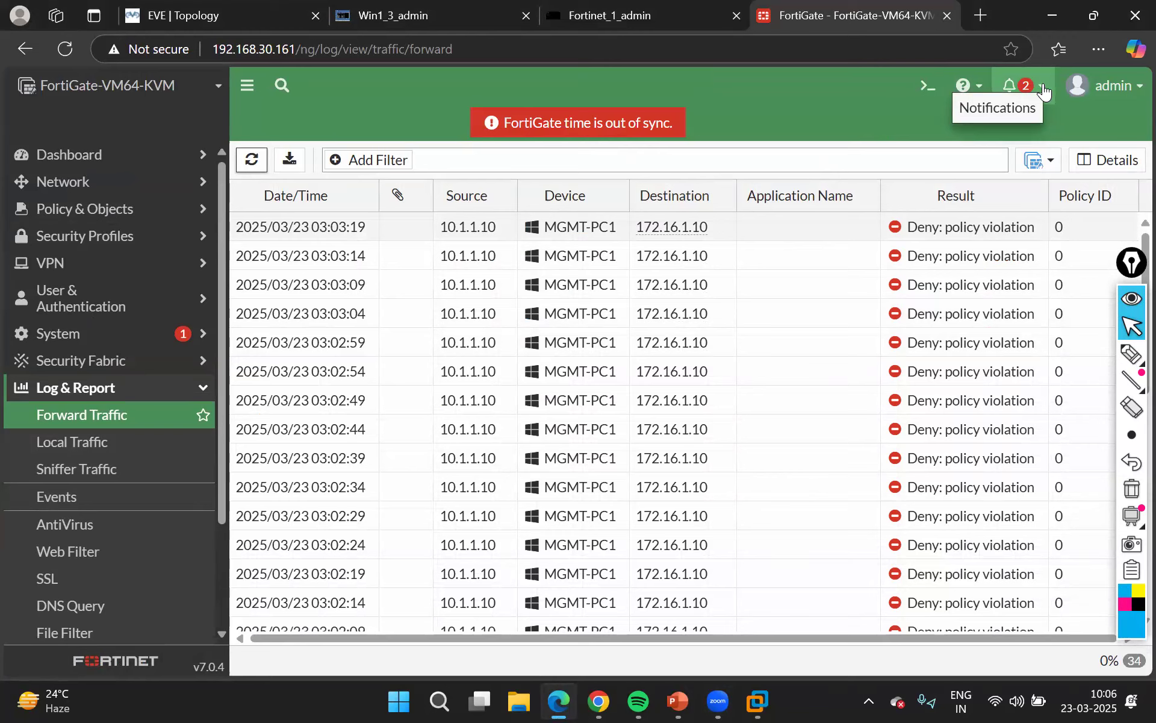
pyautogui.scroll(-2, 795, 398)
pyautogui.scroll(2, 794, 398)
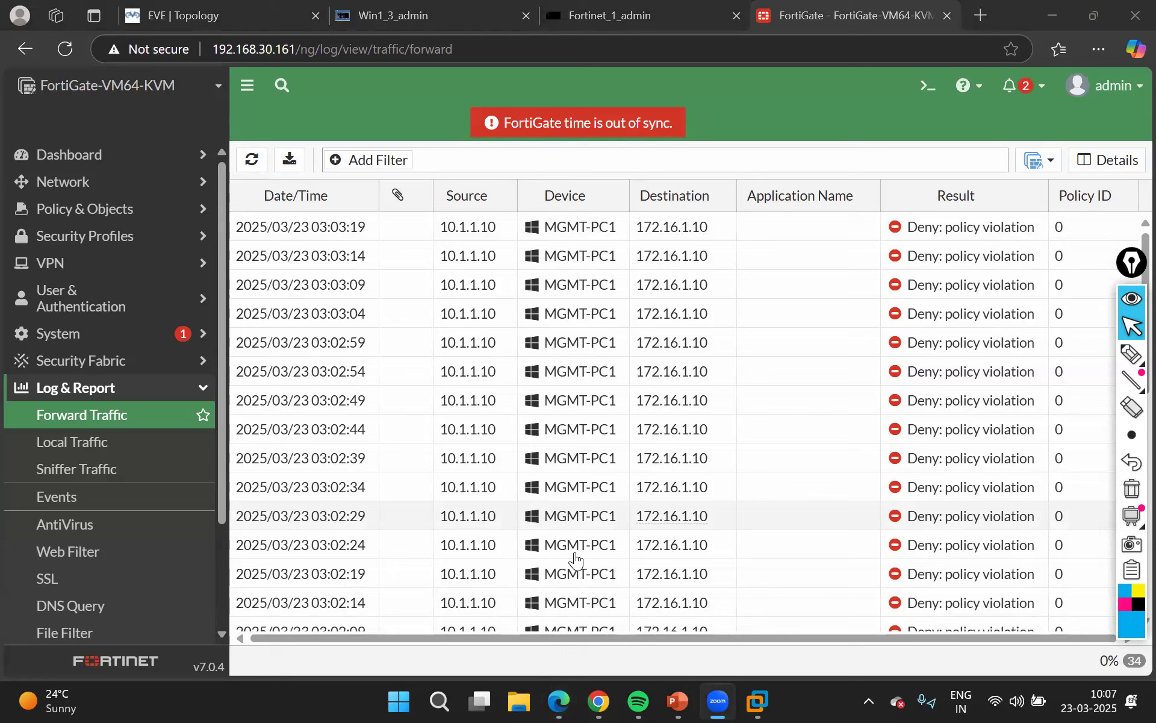
pyautogui.click(1048, 14)
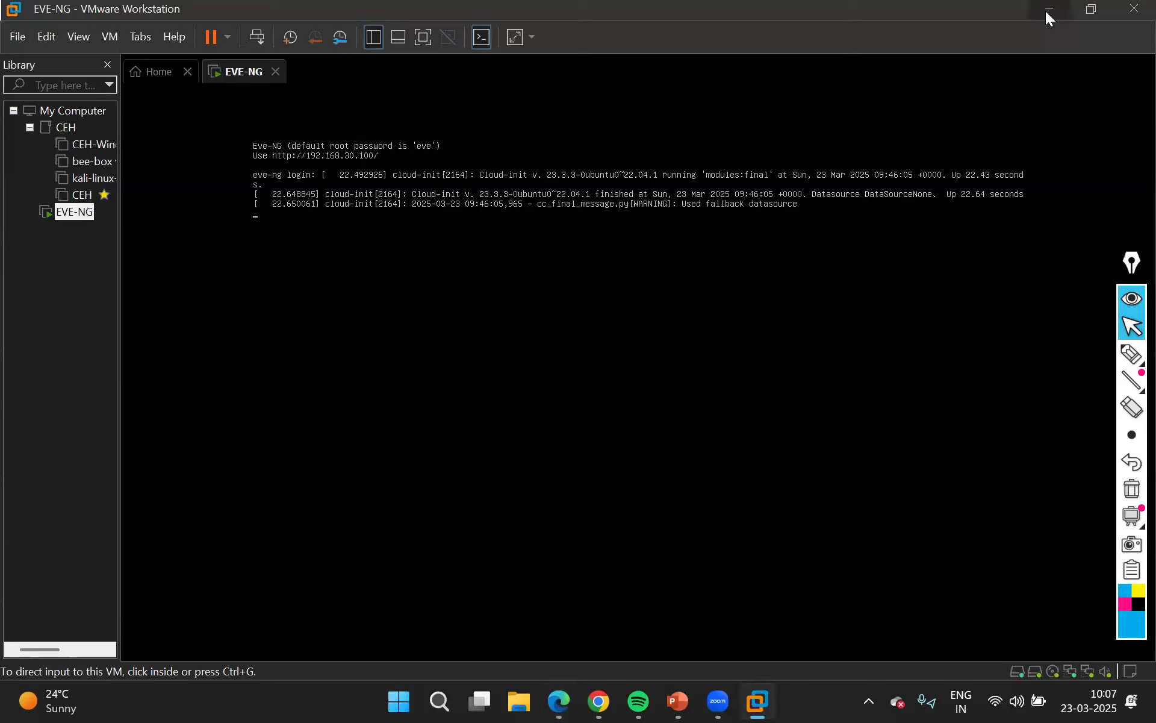
pyautogui.click(1048, 14)
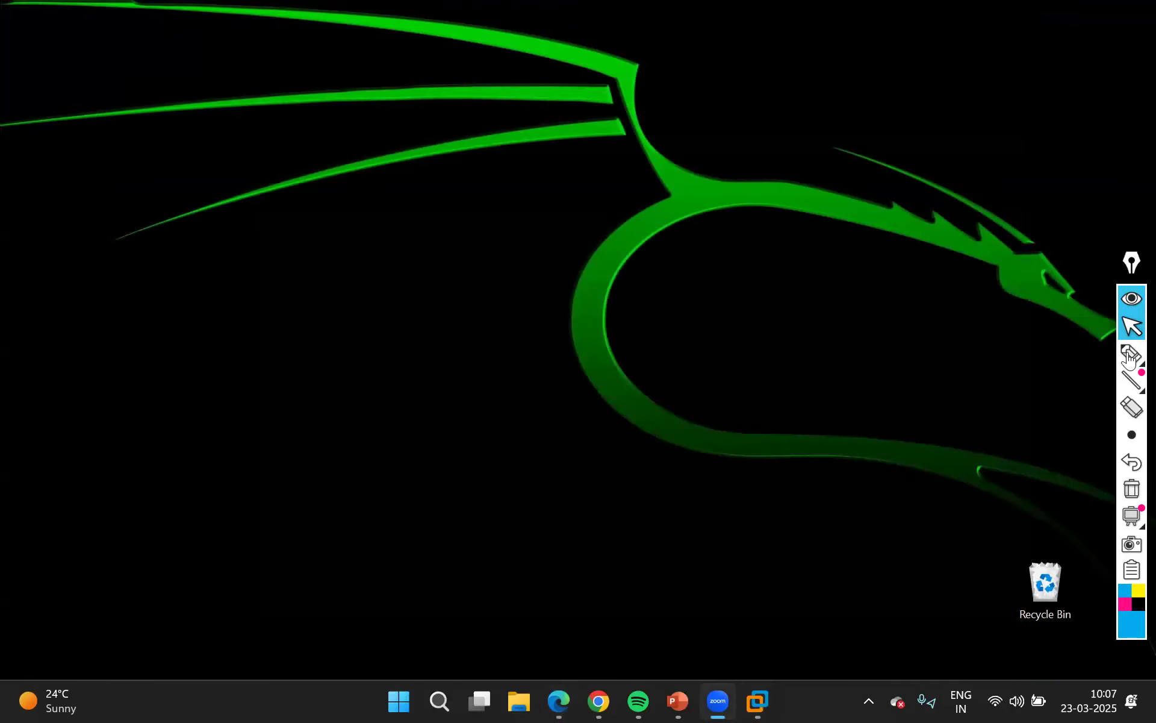
pyautogui.click(1052, 356)
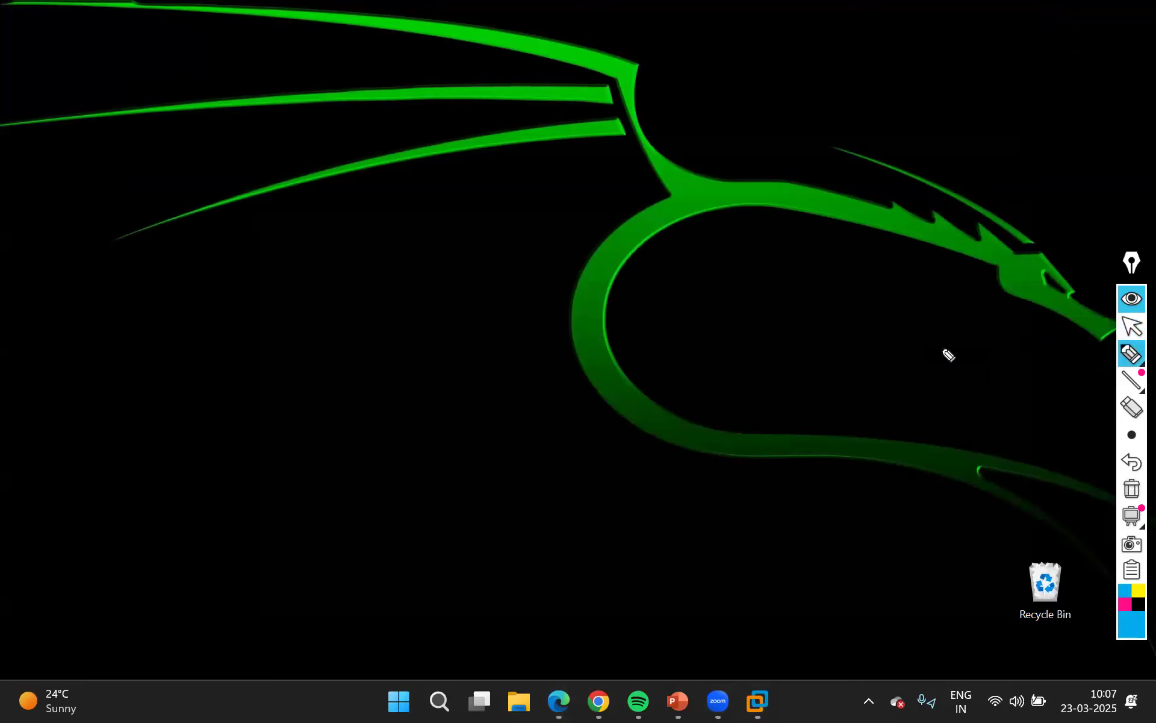
pyautogui.click(1130, 328)
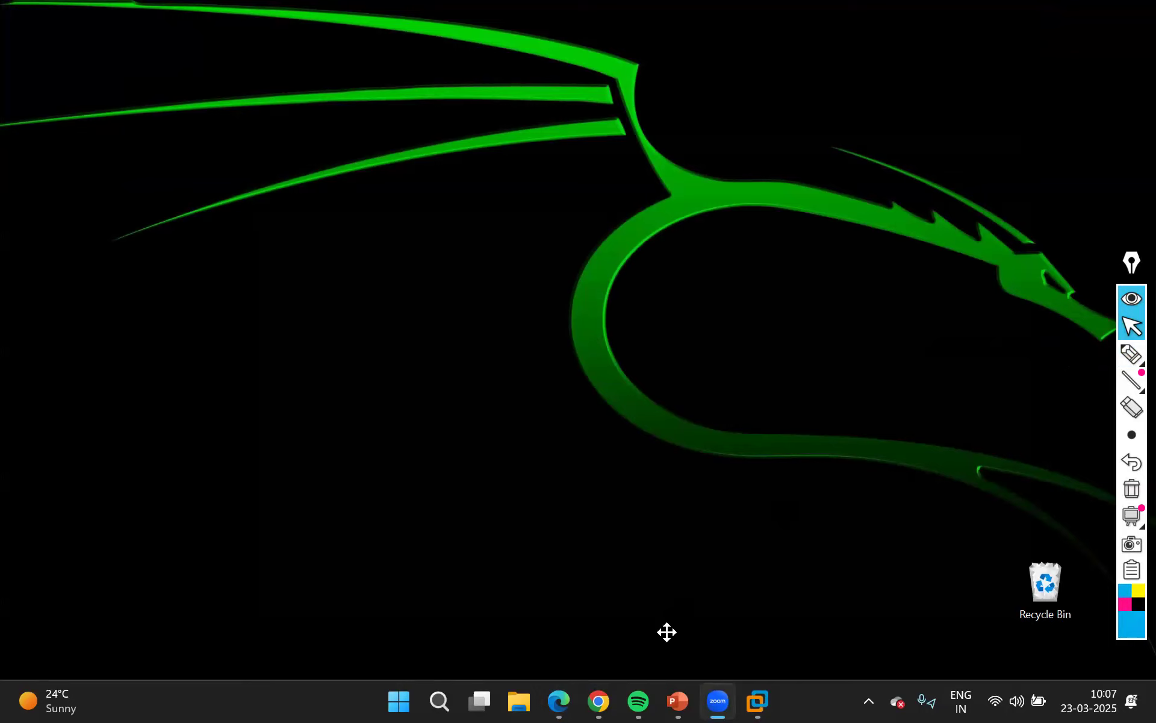
pyautogui.moveTo(593, 701)
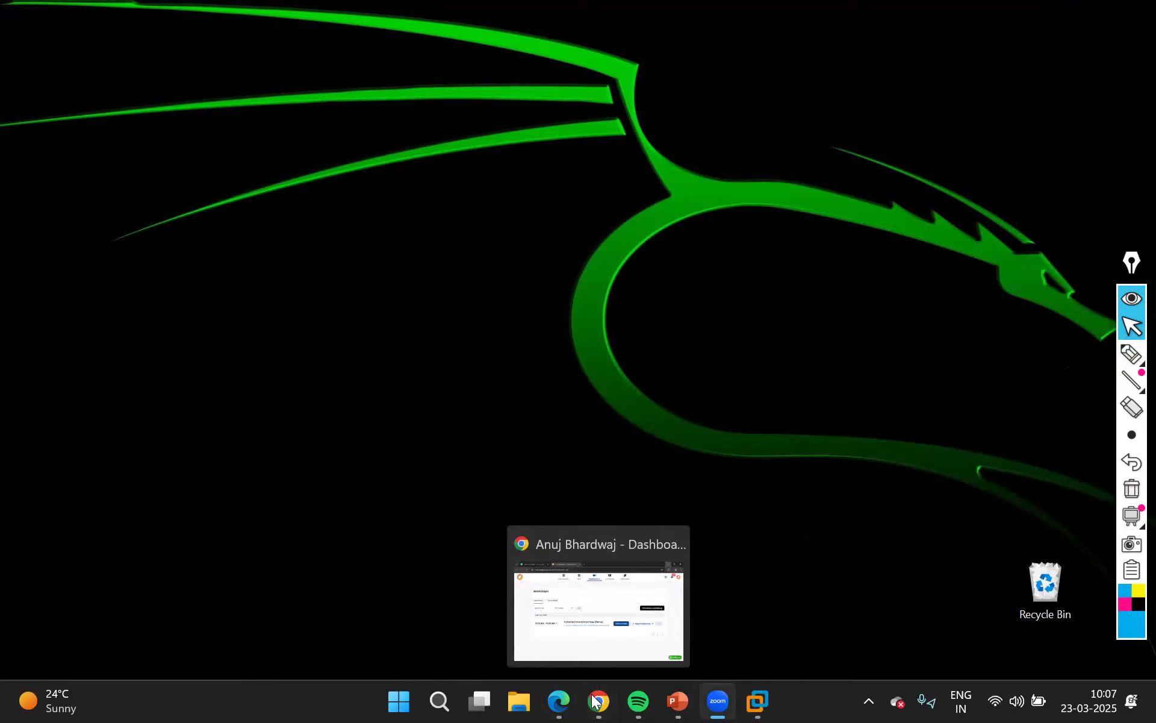
pyautogui.click(557, 700)
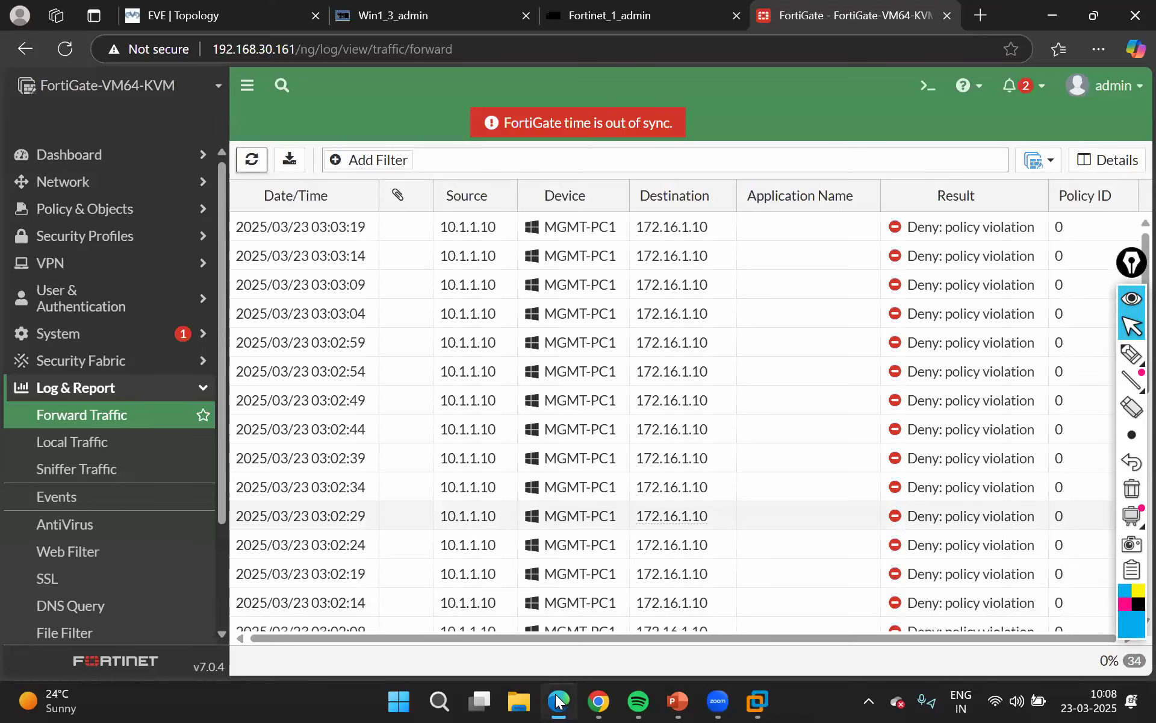
# Refresh the Forward Traffic log and open the details of its newest entry
pyautogui.click(251, 159)
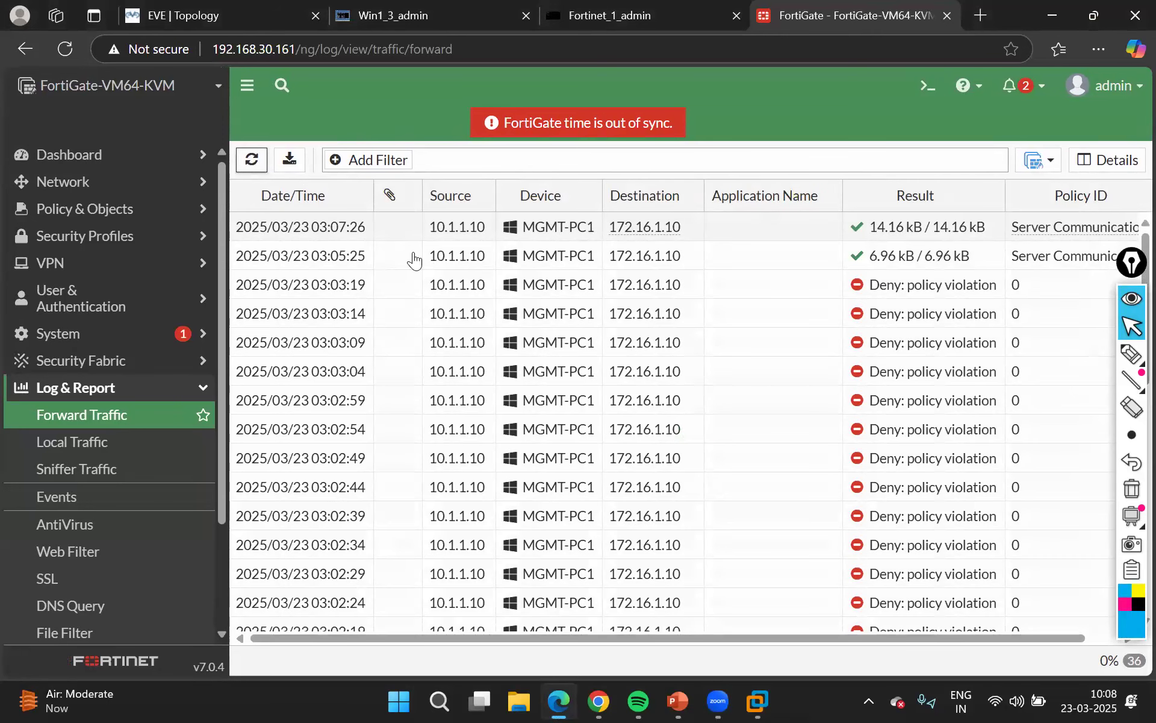
pyautogui.doubleClick(324, 233)
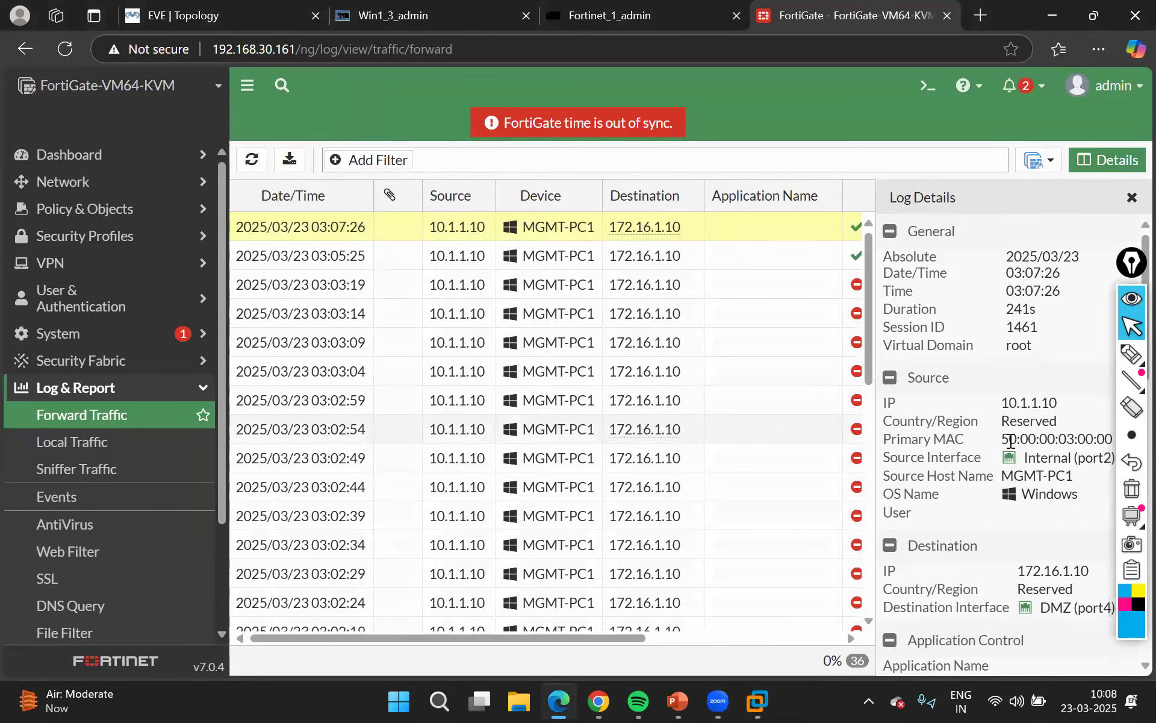
pyautogui.scroll(-4, 1011, 441)
pyautogui.scroll(-3, 1009, 440)
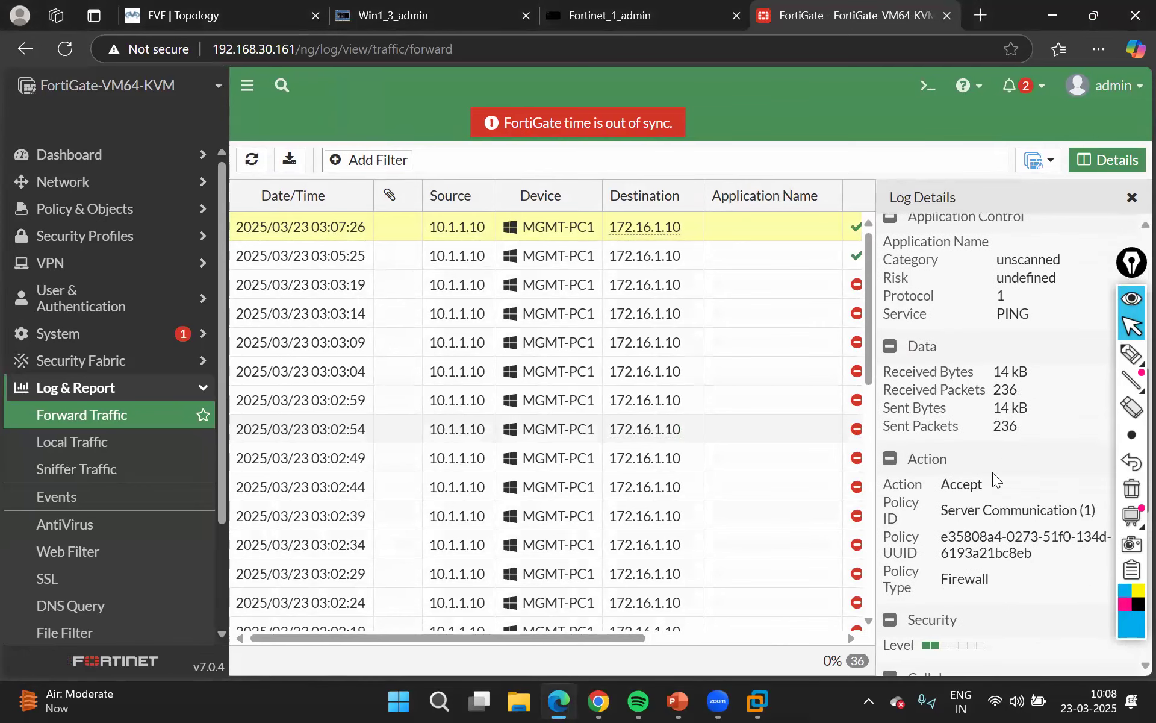
# Examine the policy ID, action, service, source and destination in the newest entry's log details
pyautogui.moveTo(941, 511); pyautogui.dragTo(1087, 517)
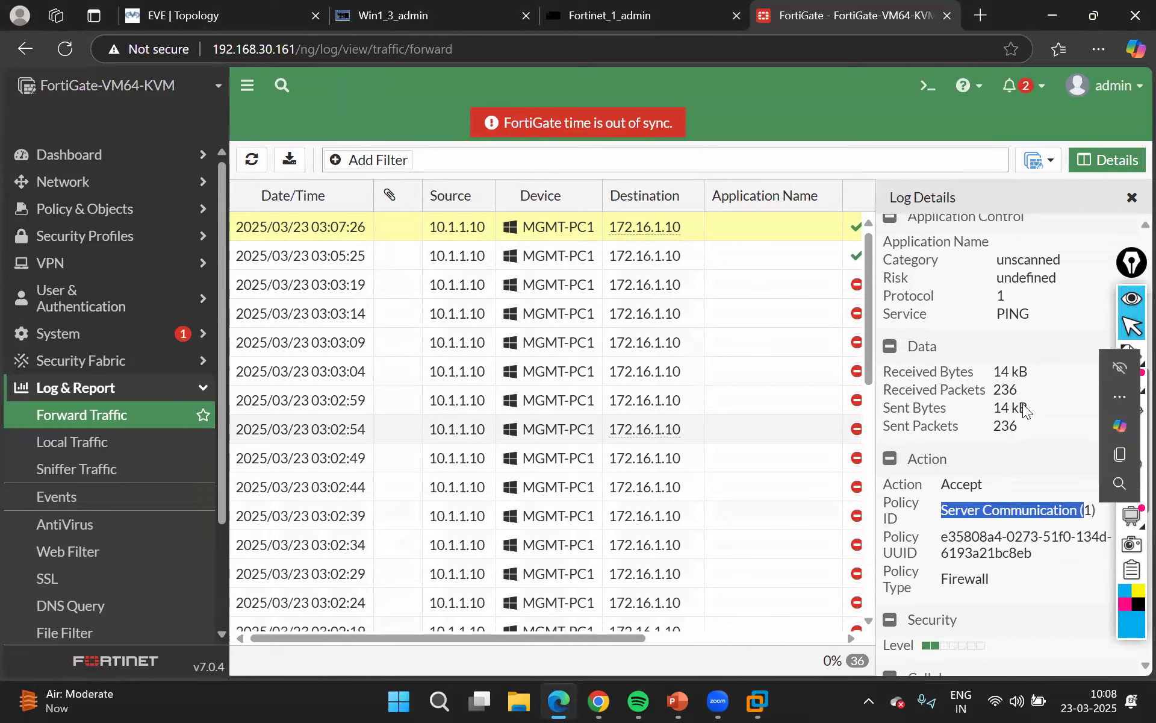
pyautogui.click(942, 486)
pyautogui.moveTo(940, 485); pyautogui.dragTo(1001, 479)
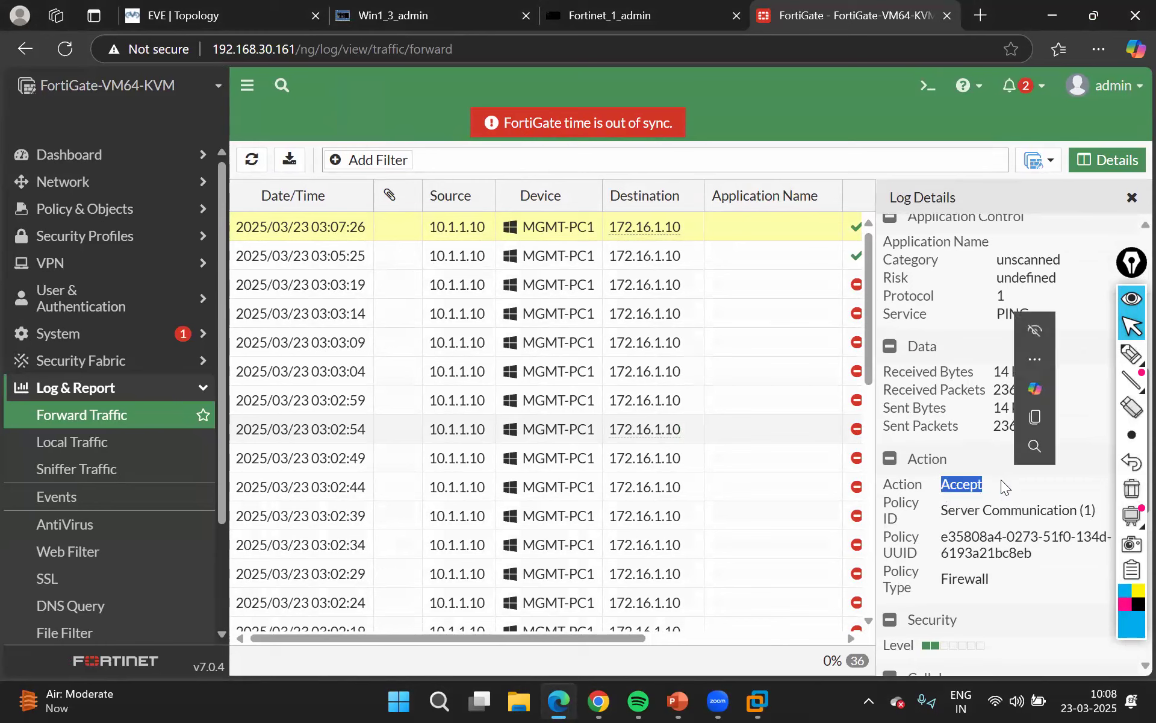
pyautogui.scroll(2, 943, 474)
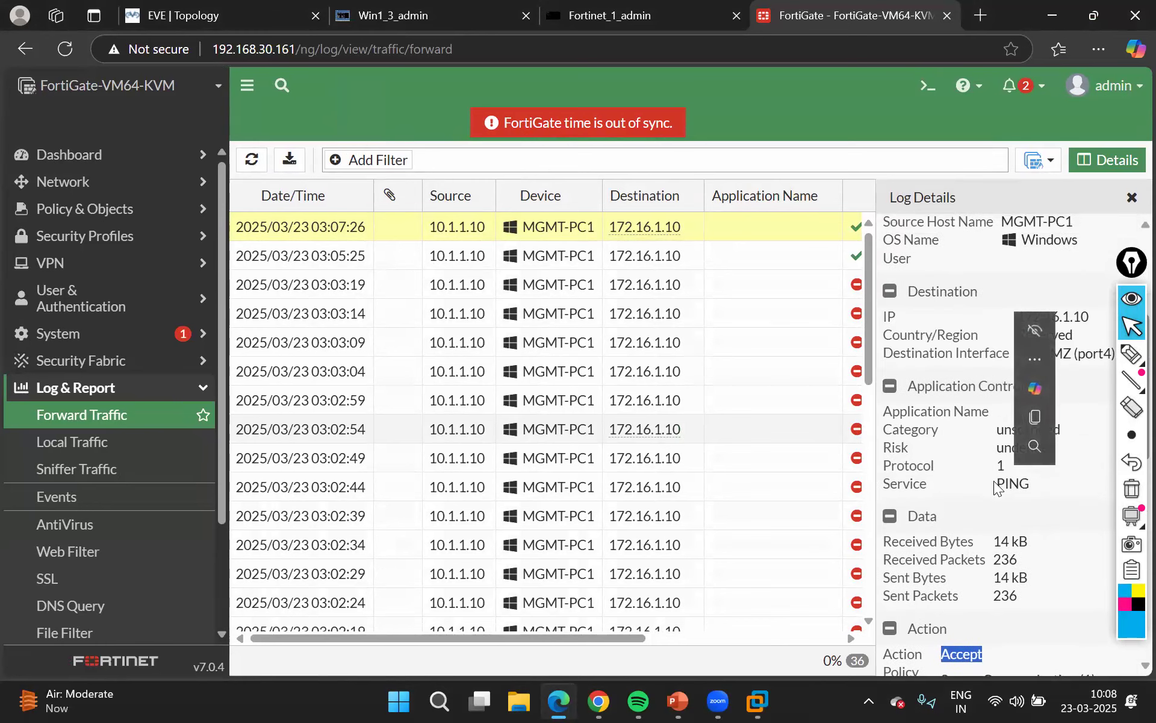
pyautogui.moveTo(997, 485); pyautogui.dragTo(1035, 485)
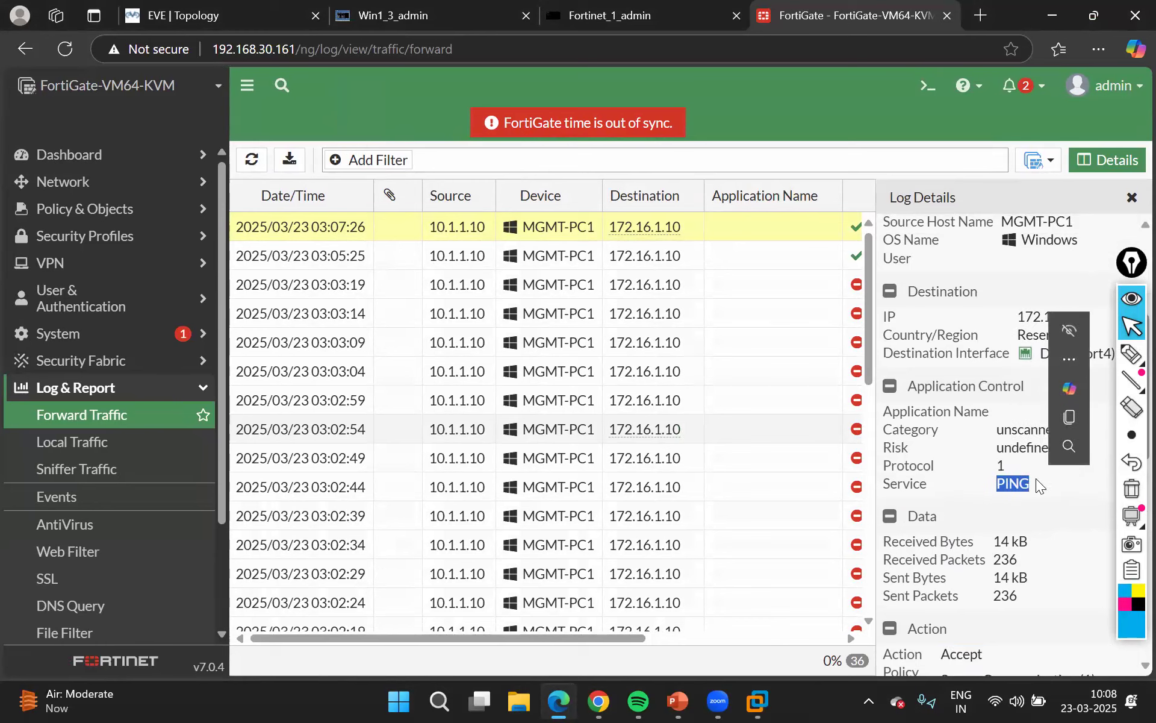
pyautogui.scroll(2, 1035, 479)
pyautogui.scroll(3, 1036, 478)
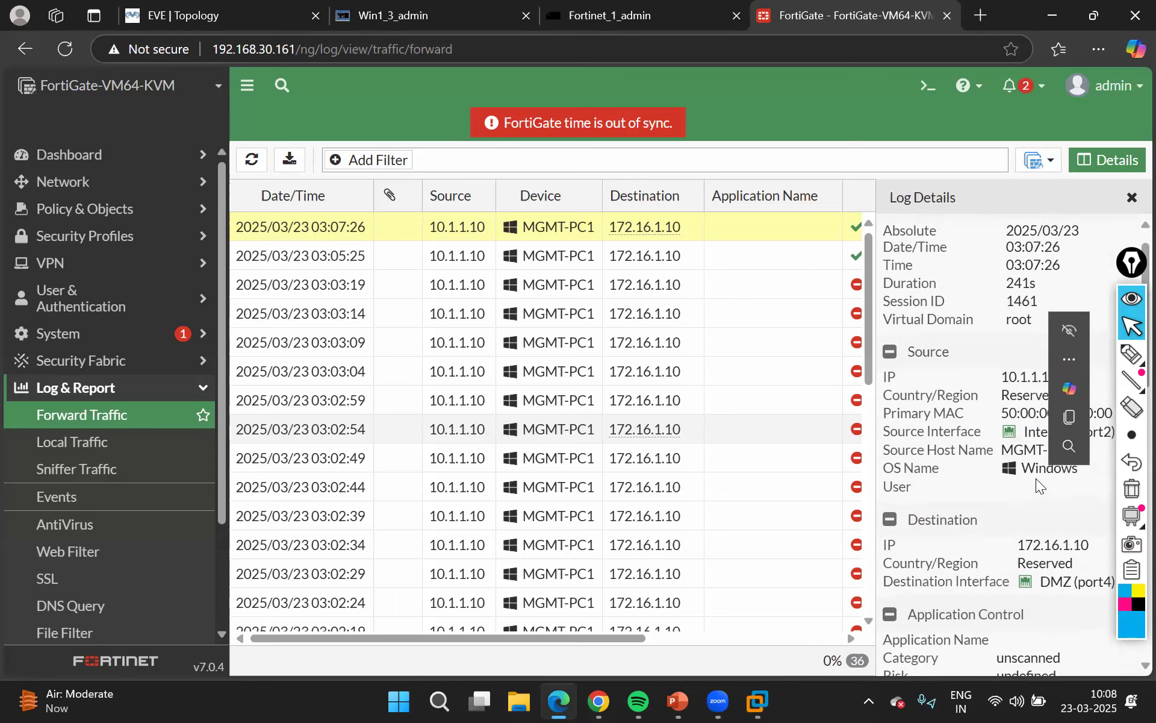
# Refresh the traffic log once more, close the log details and check the running ping on Win1
pyautogui.click(383, 255)
pyautogui.click(252, 159)
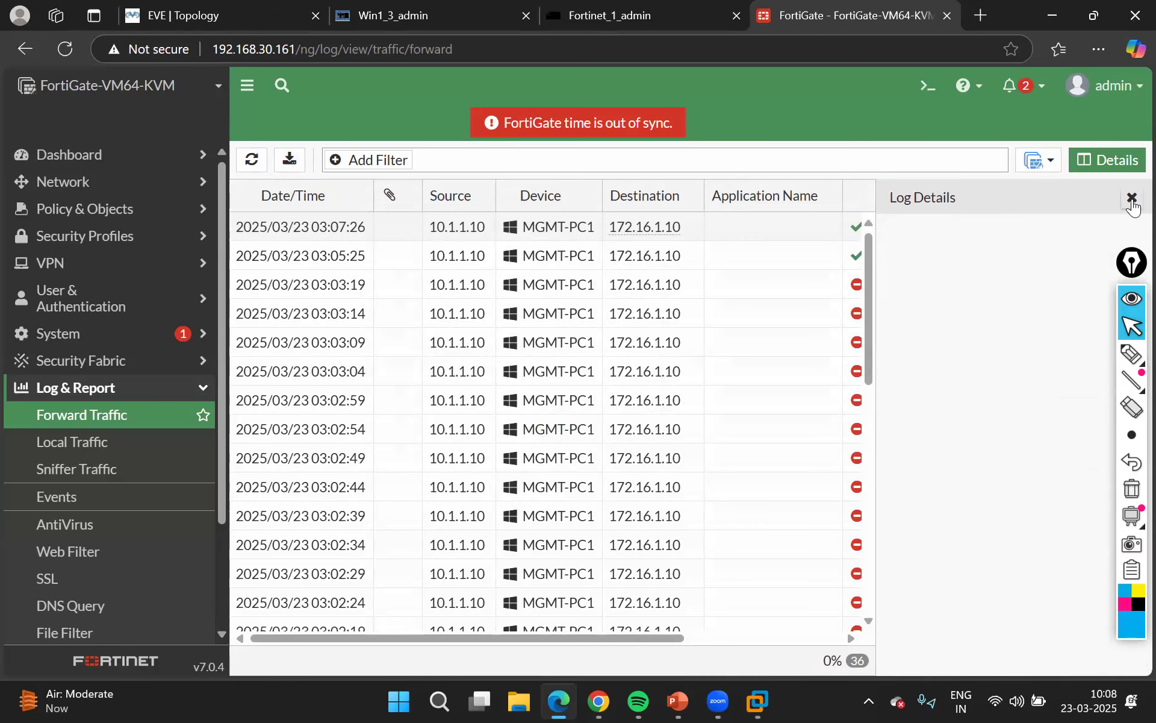
pyautogui.click(1131, 198)
pyautogui.click(397, 13)
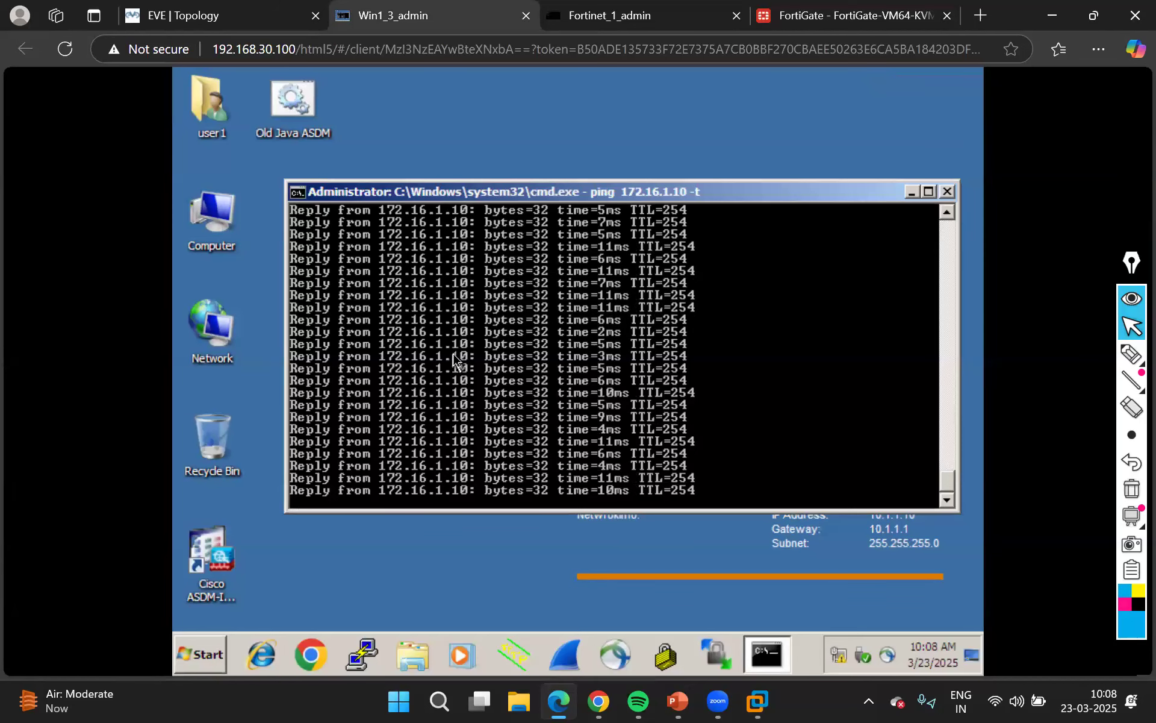
# Return to the FortiGate Forward Traffic log and refresh its entries
pyautogui.click(810, 15)
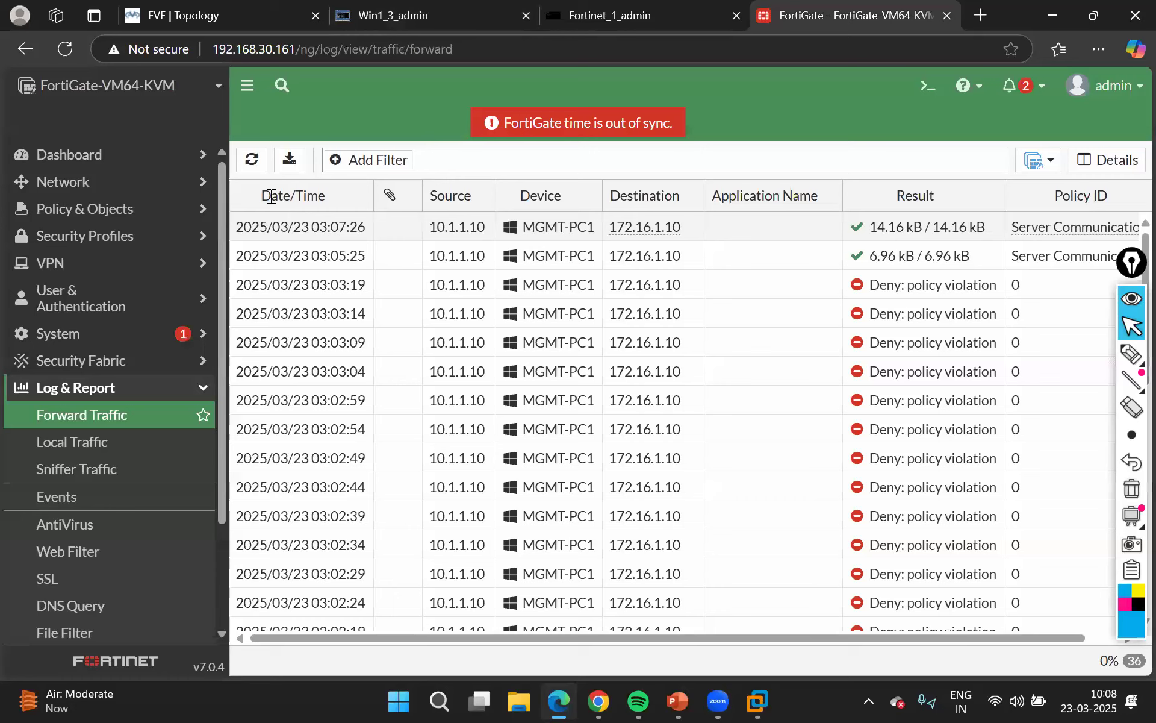
pyautogui.click(251, 160)
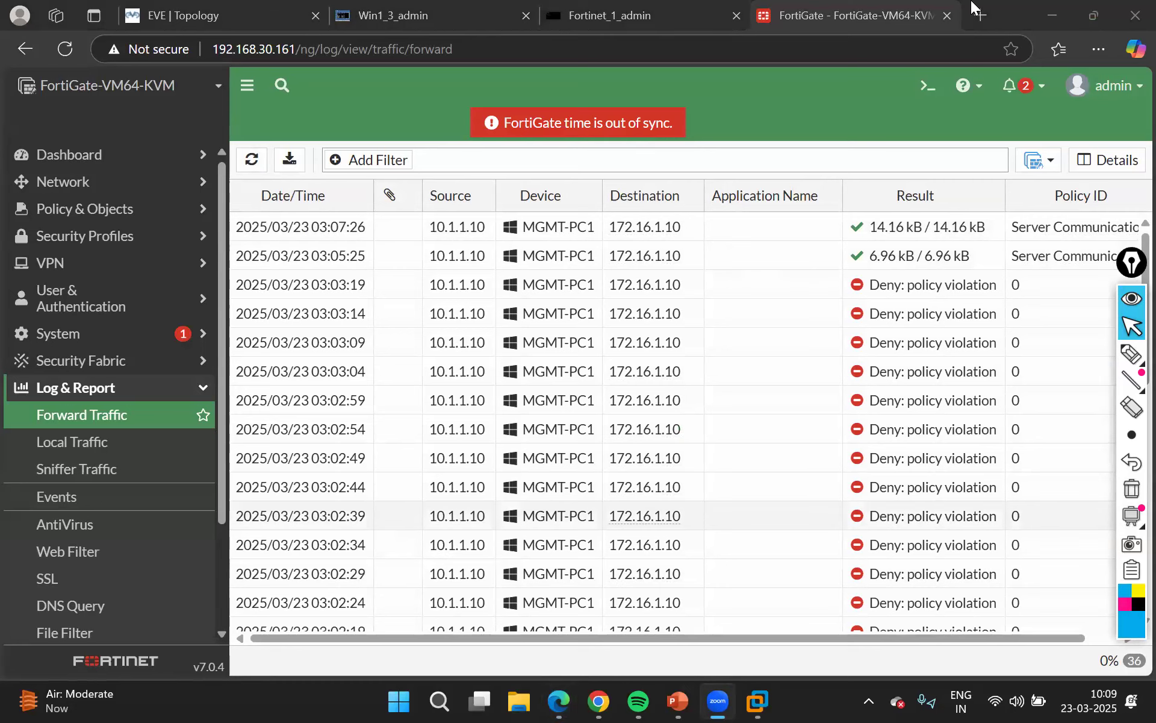
# Minimize the browser and handwrite a circled number 1 on the desktop with the annotation pen, leaving drawing mode when done
pyautogui.click(1049, 16)
pyautogui.click(1049, 16)
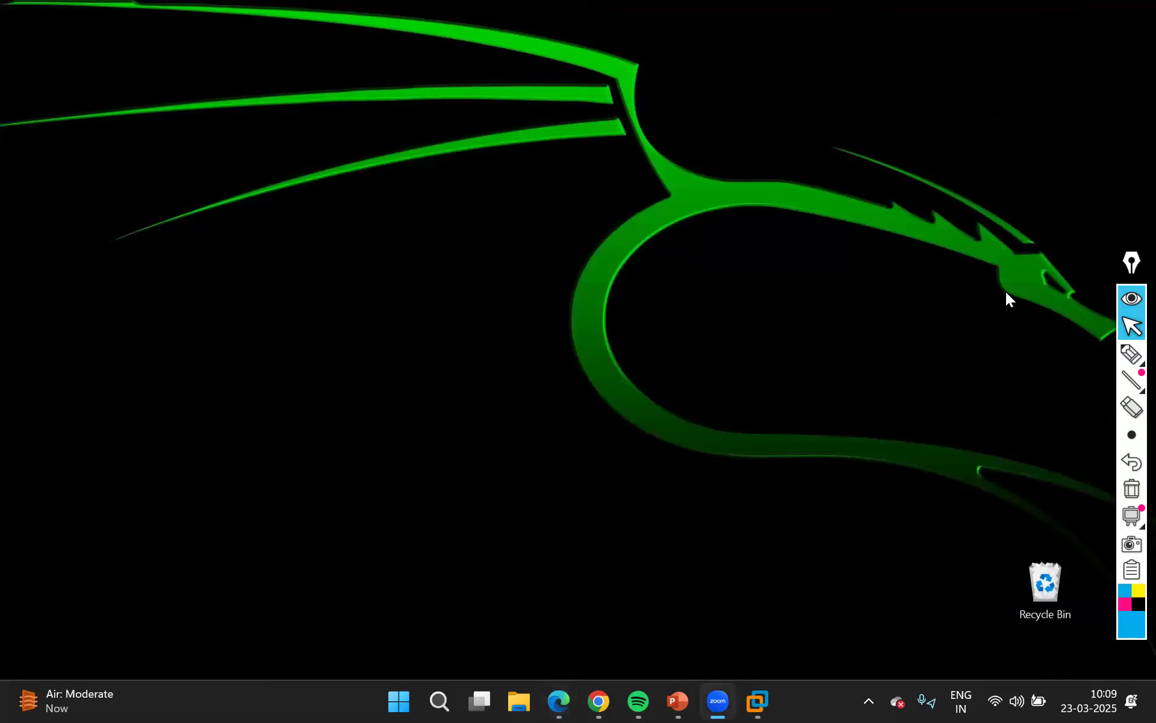
pyautogui.click(1131, 354)
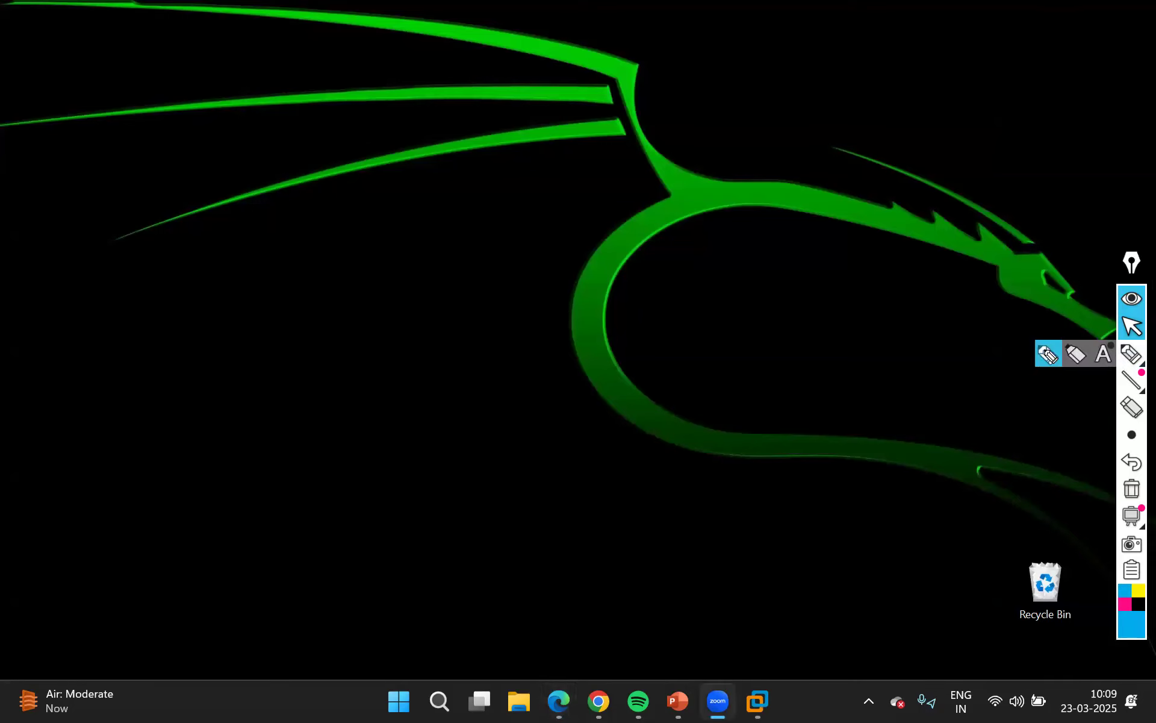
pyautogui.click(1048, 355)
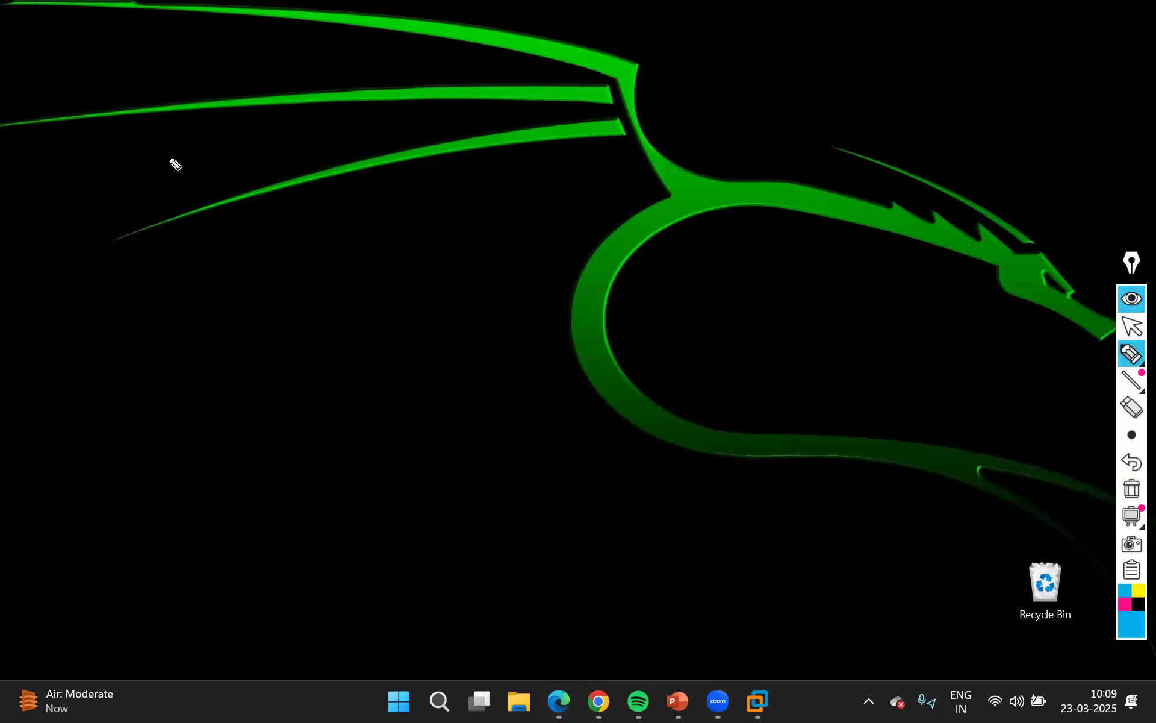
pyautogui.moveTo(171, 155)
pyautogui.mouseDown()
pyautogui.moveTo(170, 181)
pyautogui.moveTo(185, 176)
pyautogui.mouseUp()
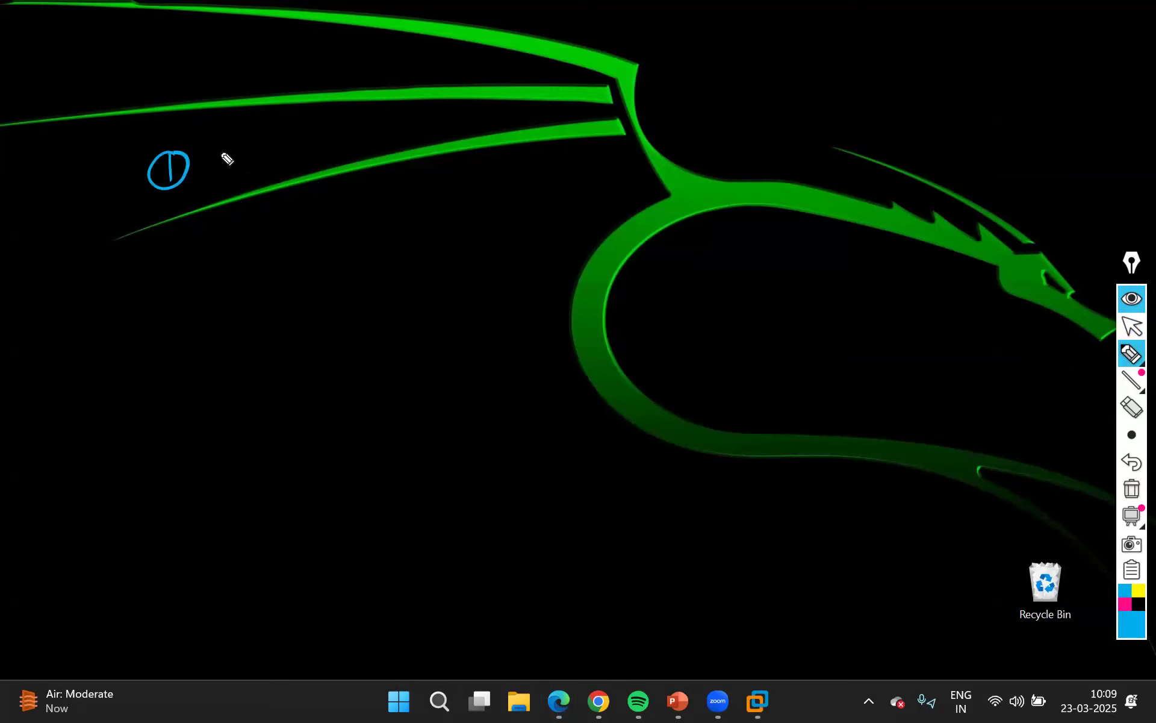
pyautogui.click(1129, 327)
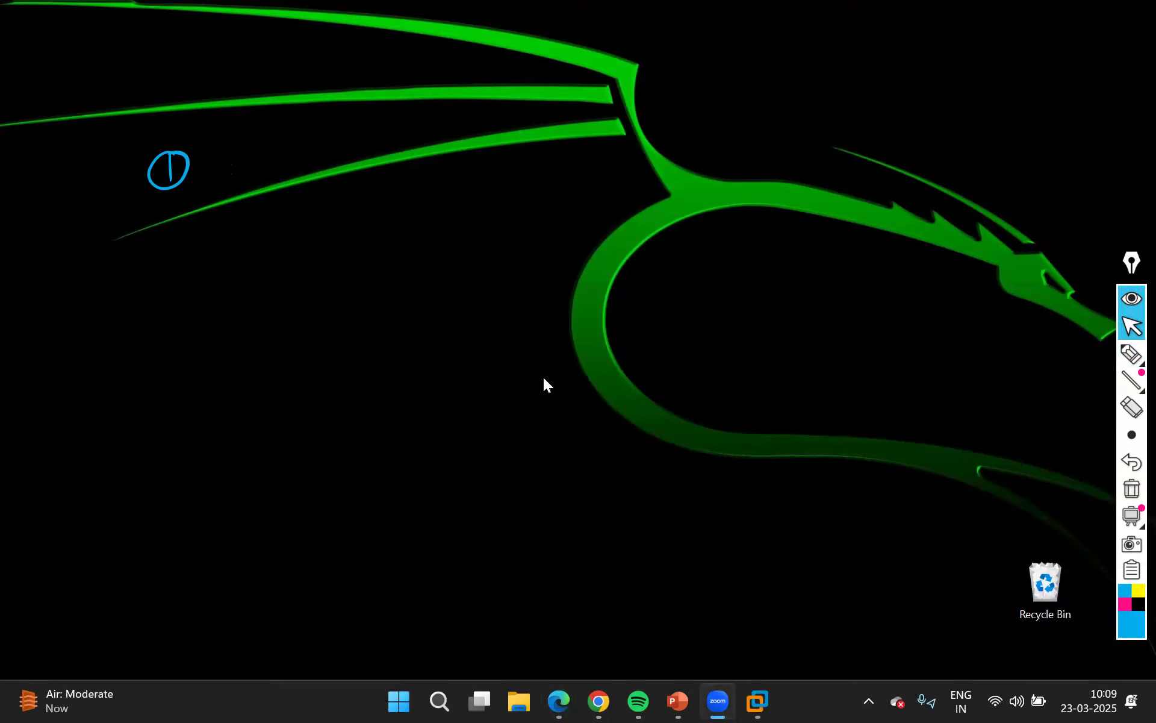
# Switch back to FortiGate, hide the screen annotations, and select the Implicit Deny rule in the firewall policy list
pyautogui.moveTo(599, 701)
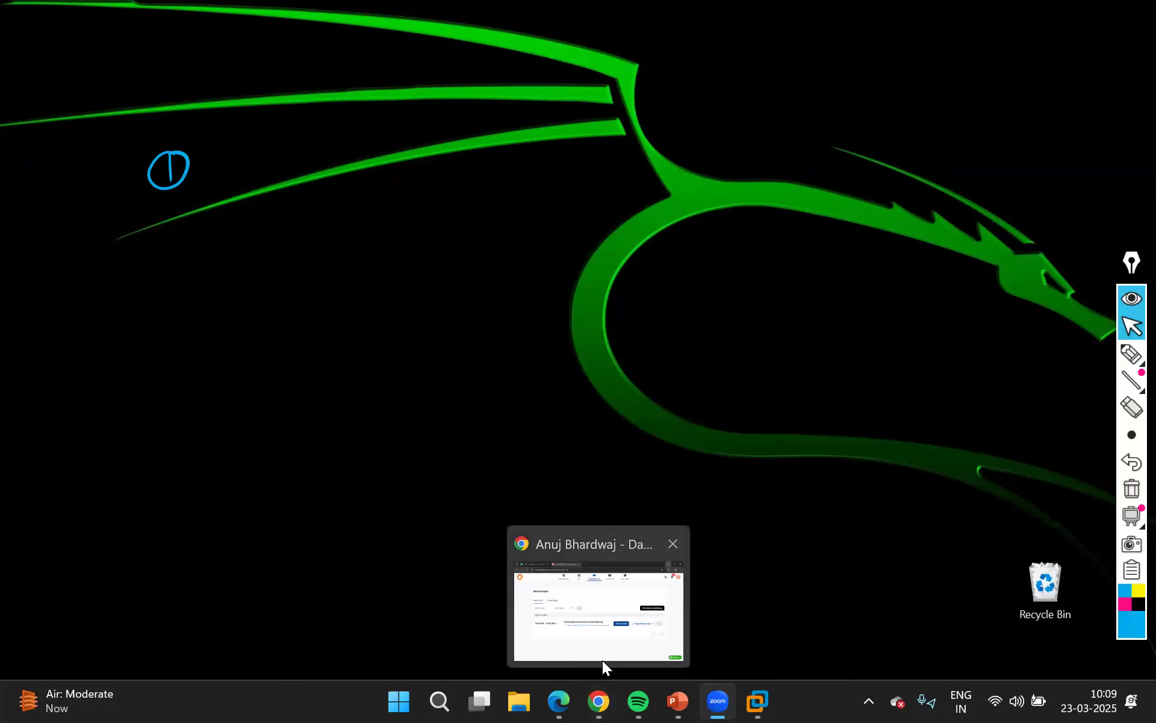
pyautogui.click(557, 701)
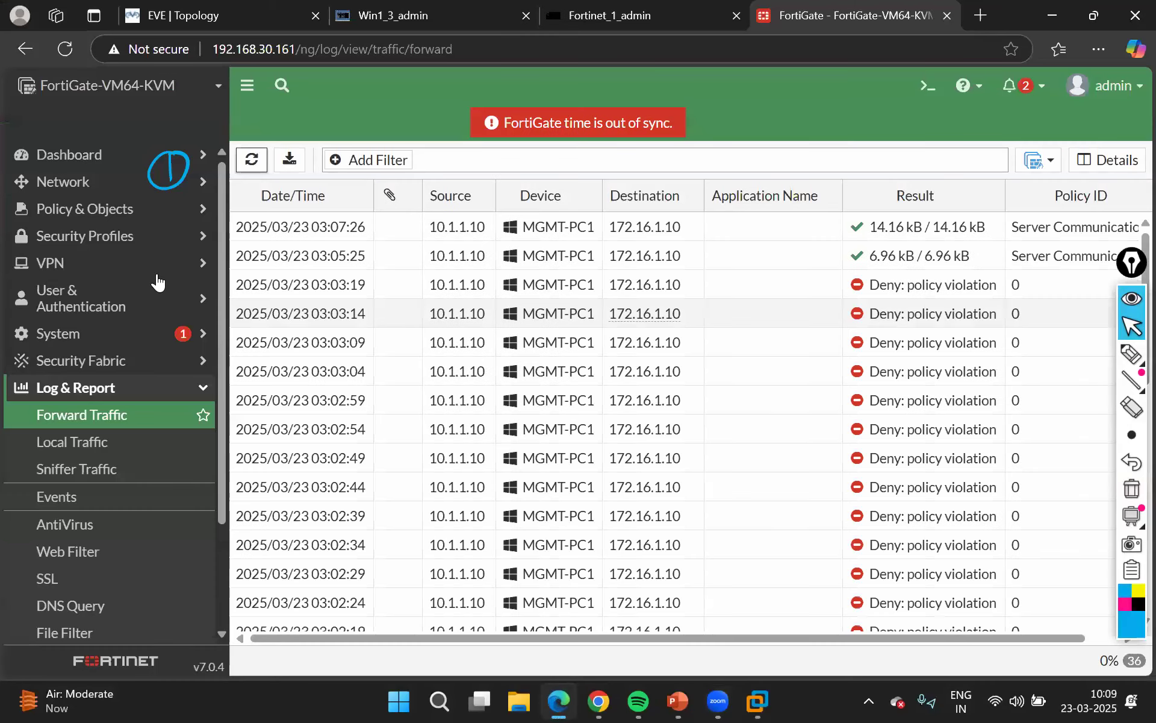
pyautogui.click(1132, 301)
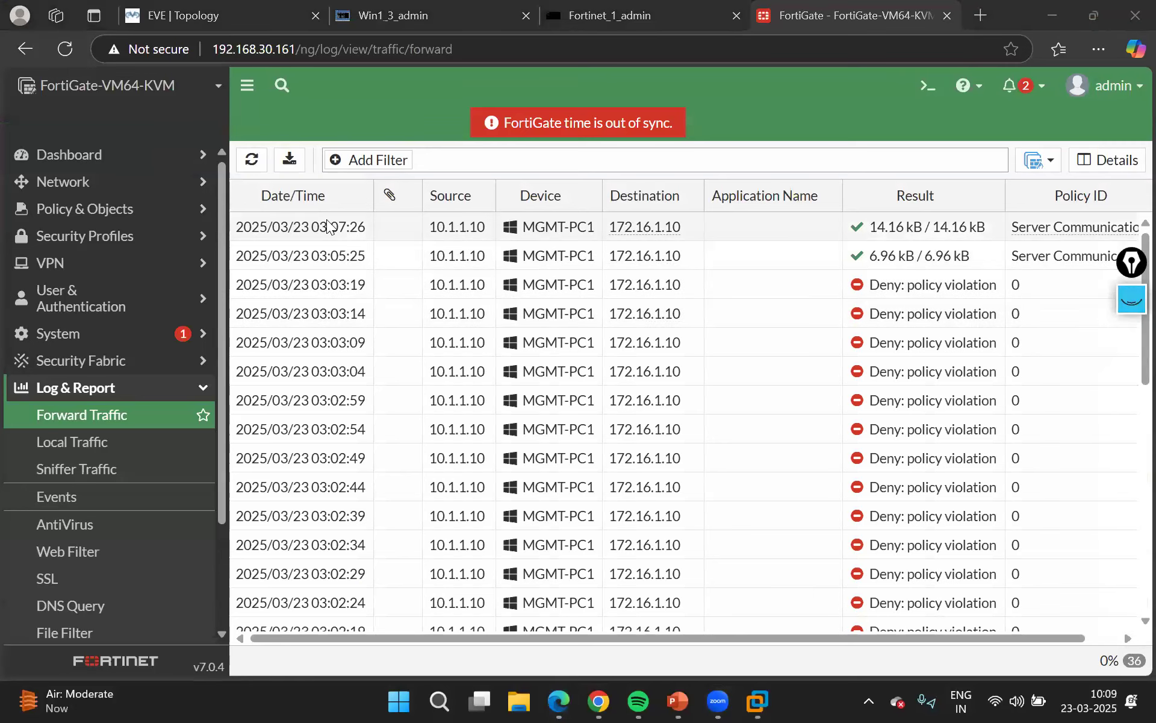
pyautogui.click(88, 237)
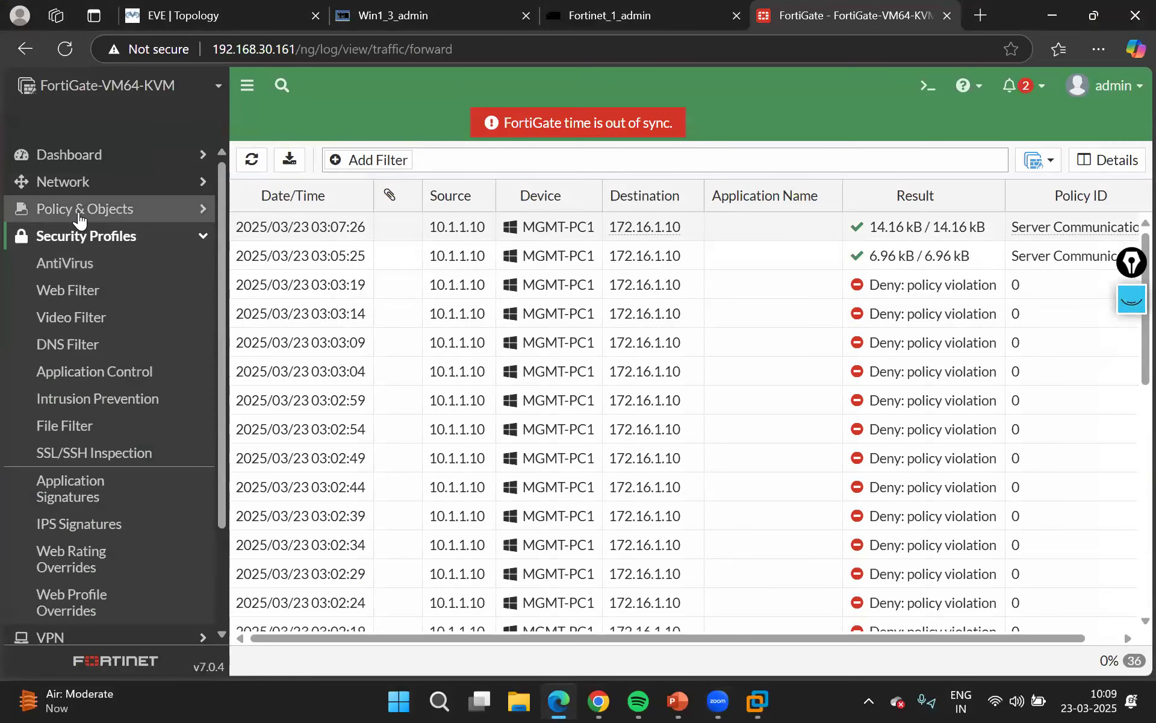
pyautogui.click(80, 214)
pyautogui.click(80, 236)
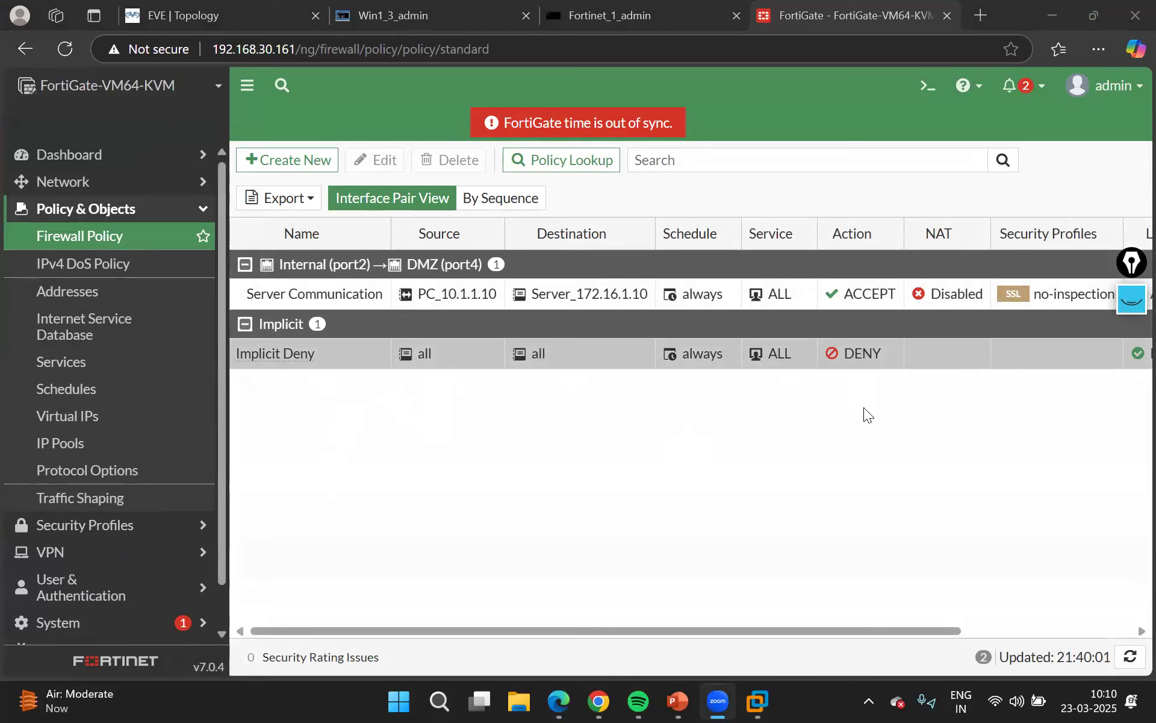
pyautogui.click(271, 367)
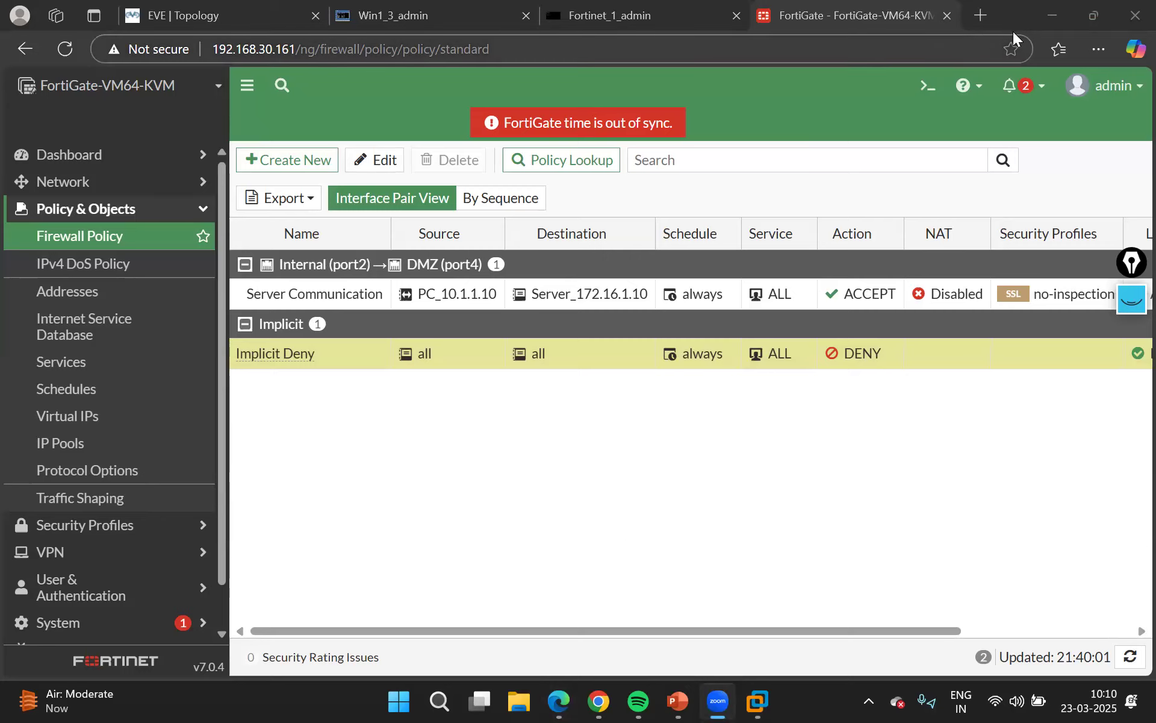
# Show the annotations on the desktop again, handwrite "Introduction to Firewall" beside the circled 1, and set the pen colour to yellow
pyautogui.click(1051, 13)
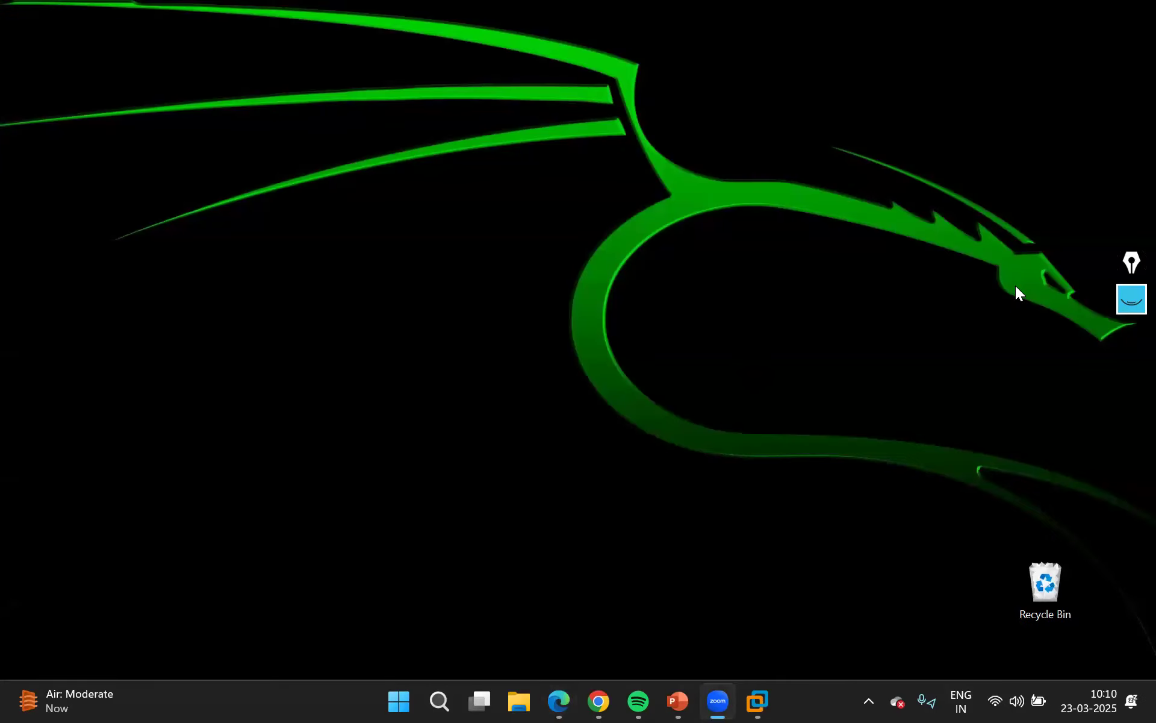
pyautogui.click(1132, 301)
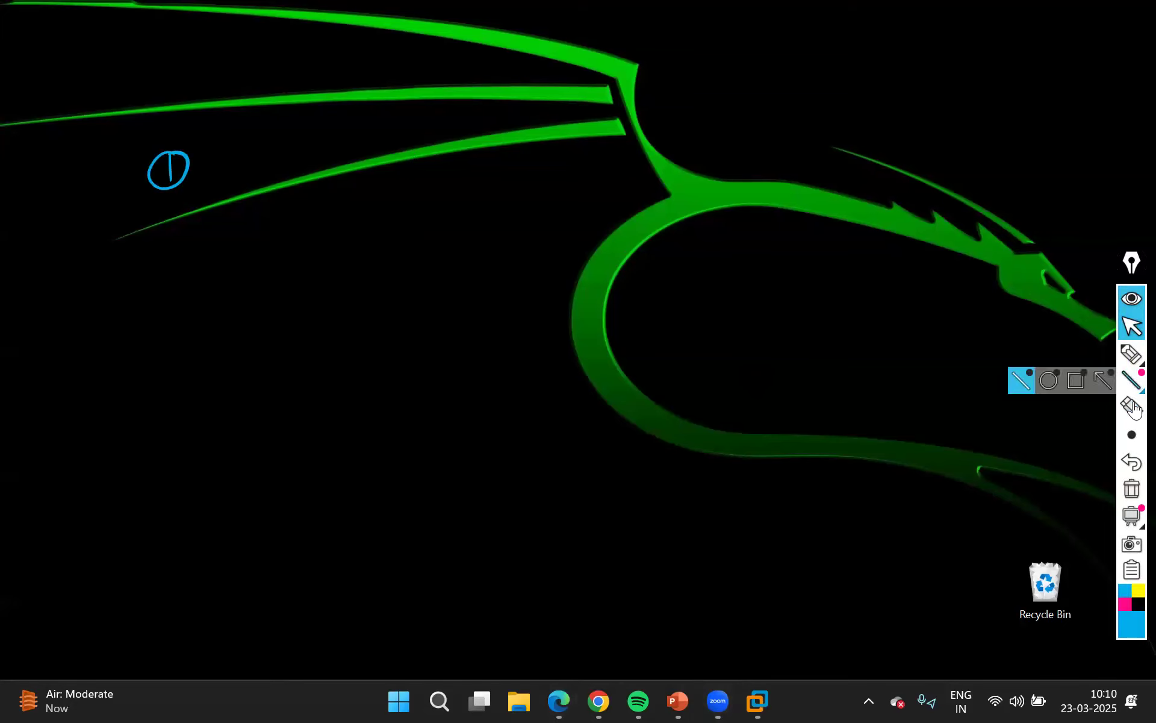
pyautogui.moveTo(1132, 355)
pyautogui.click(1046, 357)
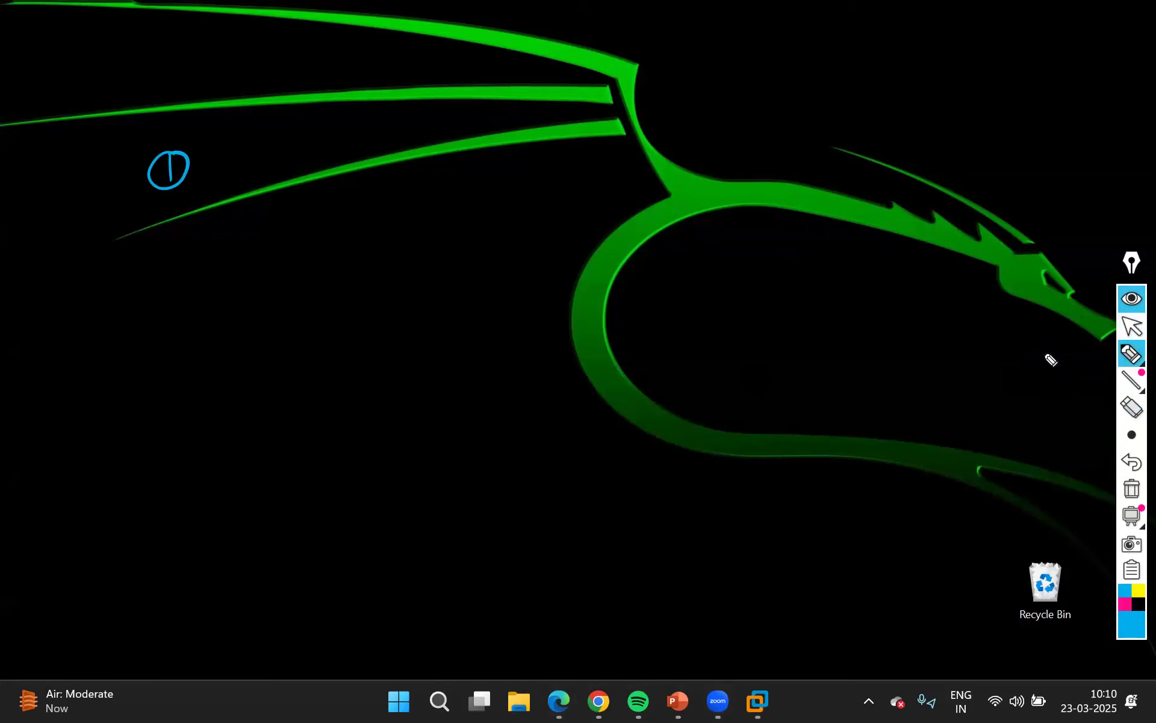
pyautogui.moveTo(229, 154)
pyautogui.mouseDown()
pyautogui.moveTo(224, 175)
pyautogui.moveTo(238, 152)
pyautogui.moveTo(289, 181)
pyautogui.moveTo(335, 175)
pyautogui.moveTo(334, 150)
pyautogui.moveTo(341, 174)
pyautogui.moveTo(375, 160)
pyautogui.moveTo(413, 173)
pyautogui.moveTo(379, 158)
pyautogui.moveTo(405, 158)
pyautogui.mouseUp()
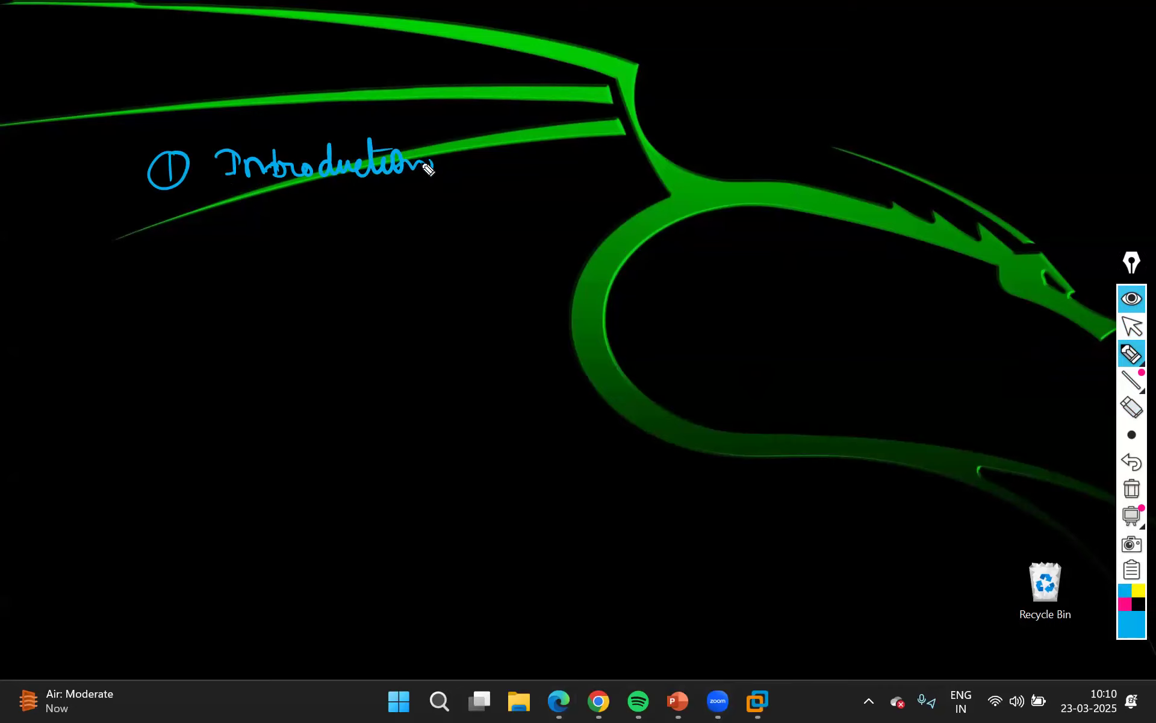
pyautogui.moveTo(451, 145)
pyautogui.mouseDown()
pyautogui.moveTo(449, 170)
pyautogui.moveTo(471, 152)
pyautogui.moveTo(495, 166)
pyautogui.moveTo(513, 142)
pyautogui.moveTo(602, 164)
pyautogui.mouseUp()
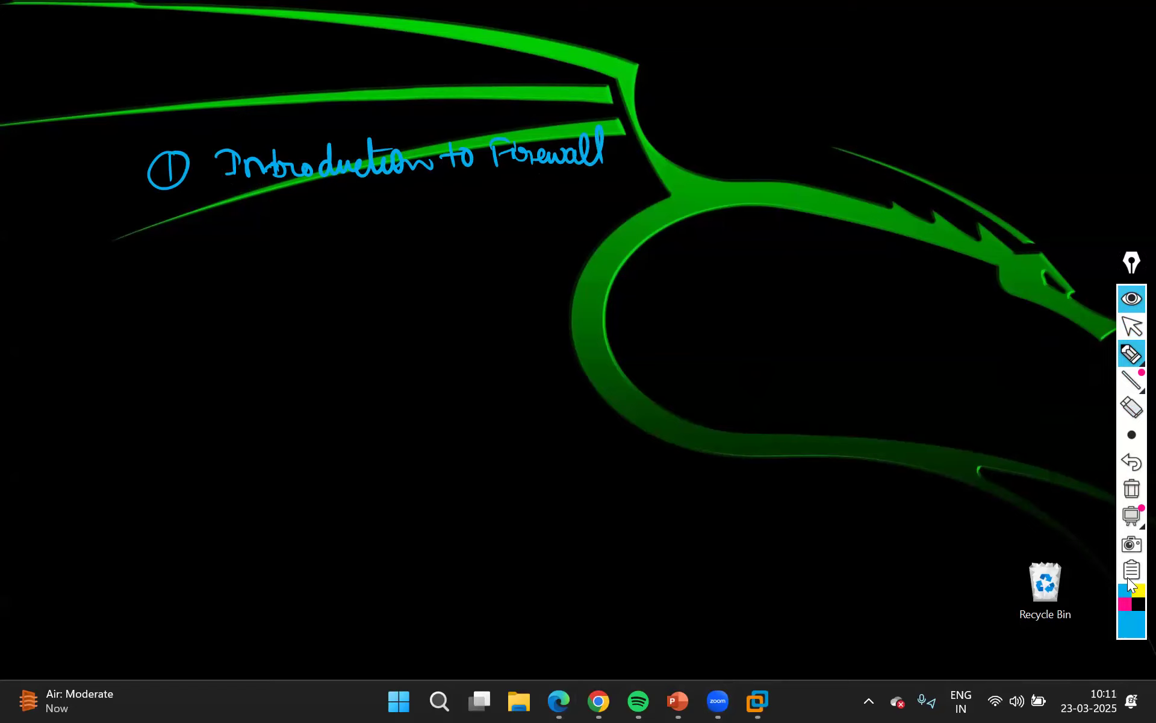
pyautogui.click(1138, 591)
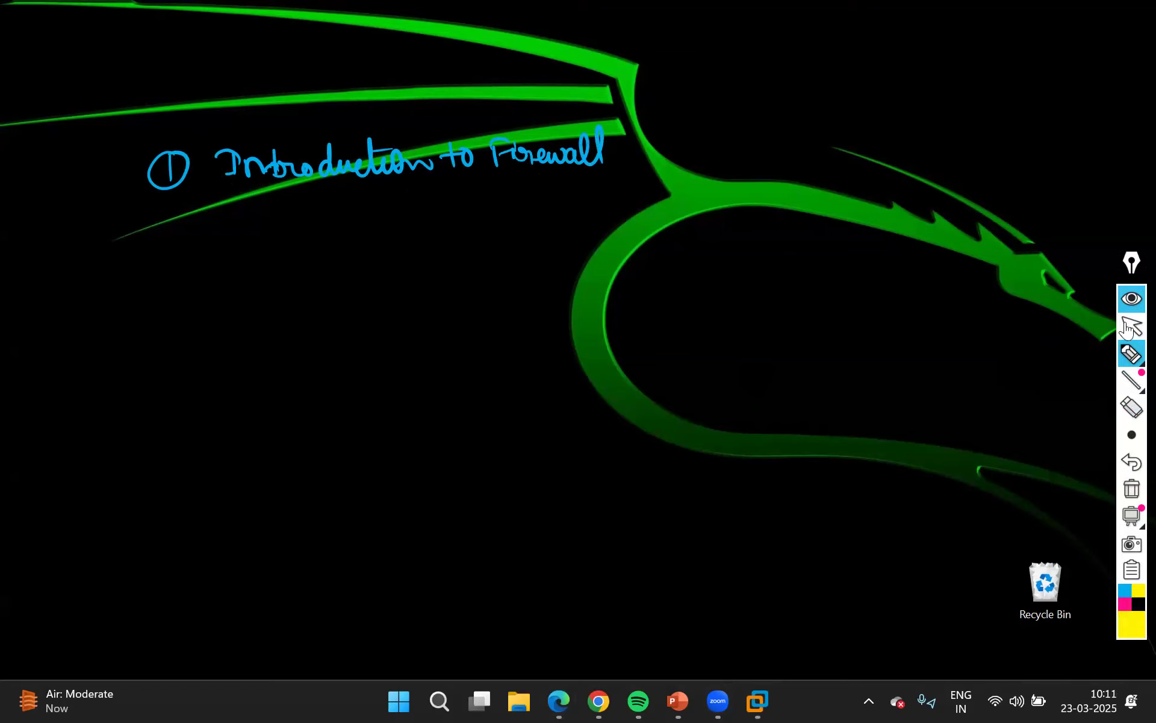